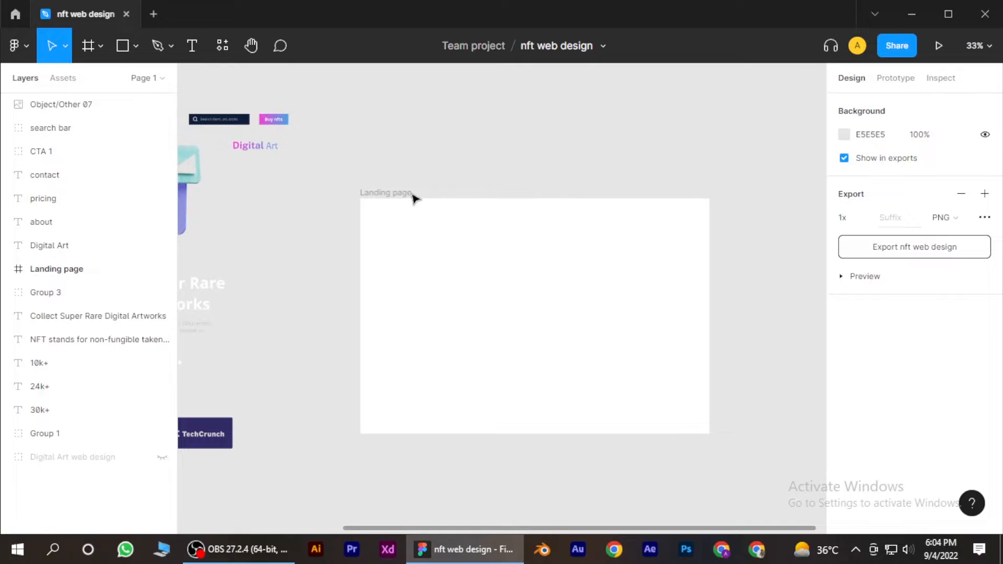
# Fill the Landing page frame with the solid colour 000235.
pyautogui.click(365, 195)
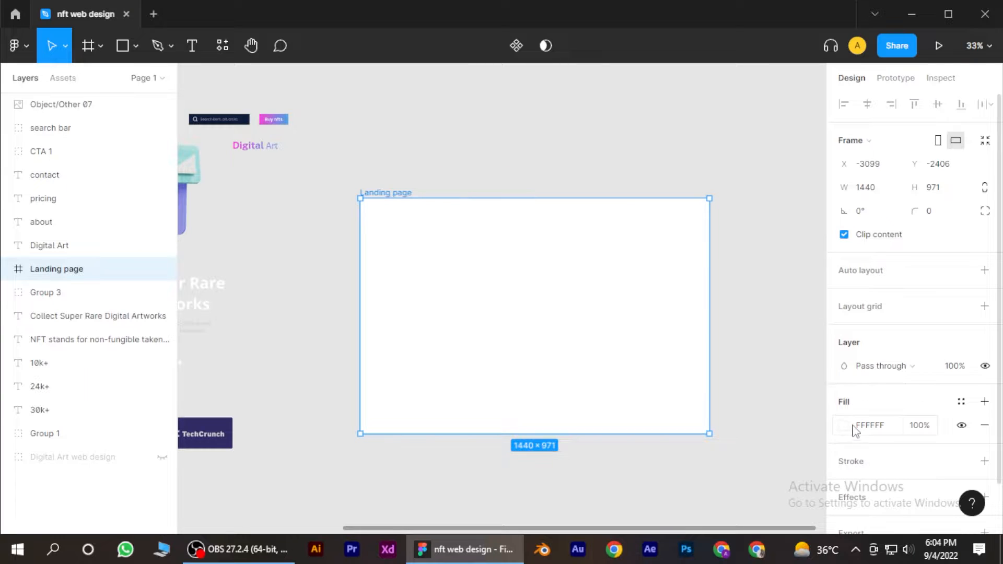
pyautogui.click(843, 426)
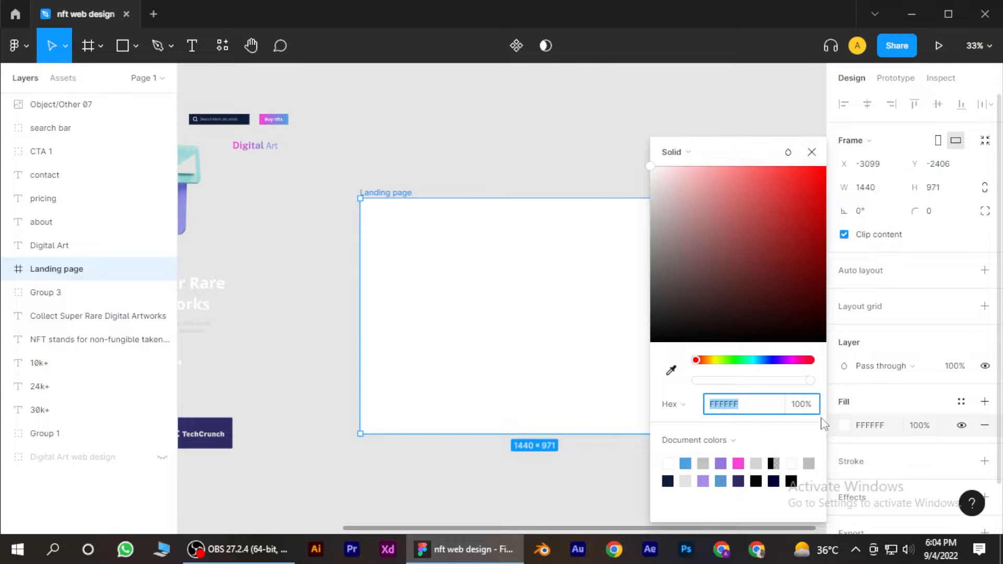
pyautogui.write('000235')
pyautogui.press('Return')
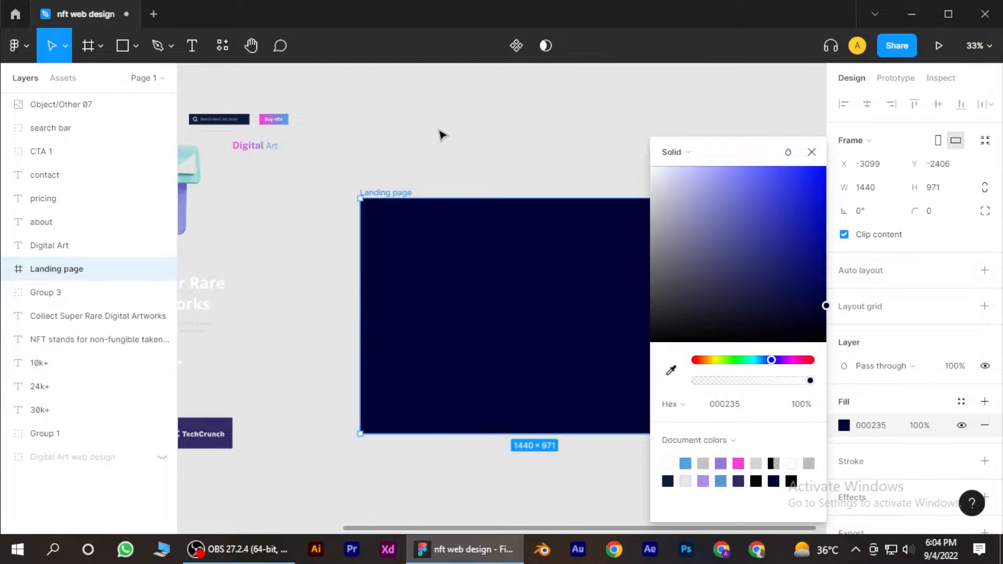
pyautogui.click(447, 141)
# Add a layout grid of 12 columns to the Landing page frame.
pyautogui.click(394, 202)
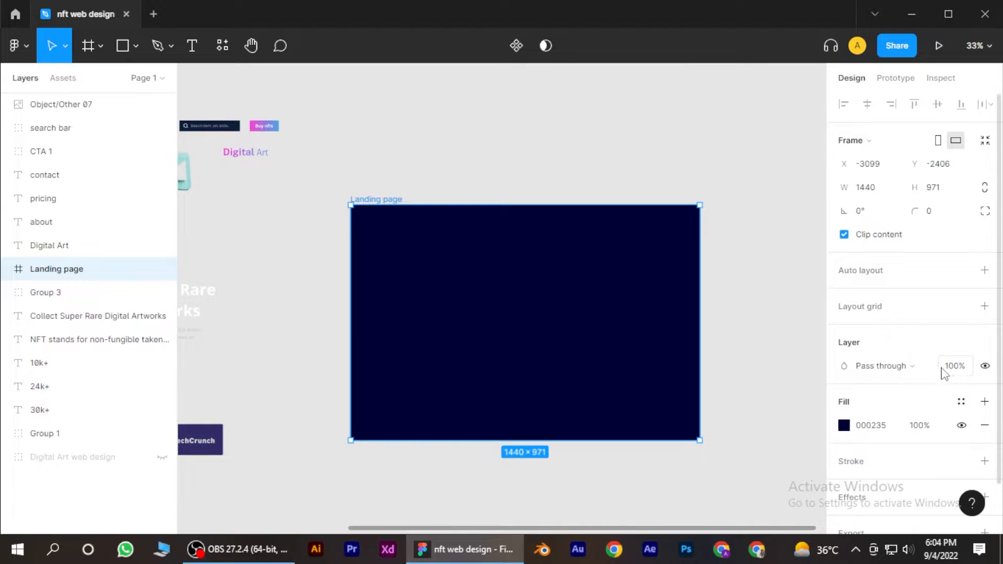
pyautogui.click(985, 306)
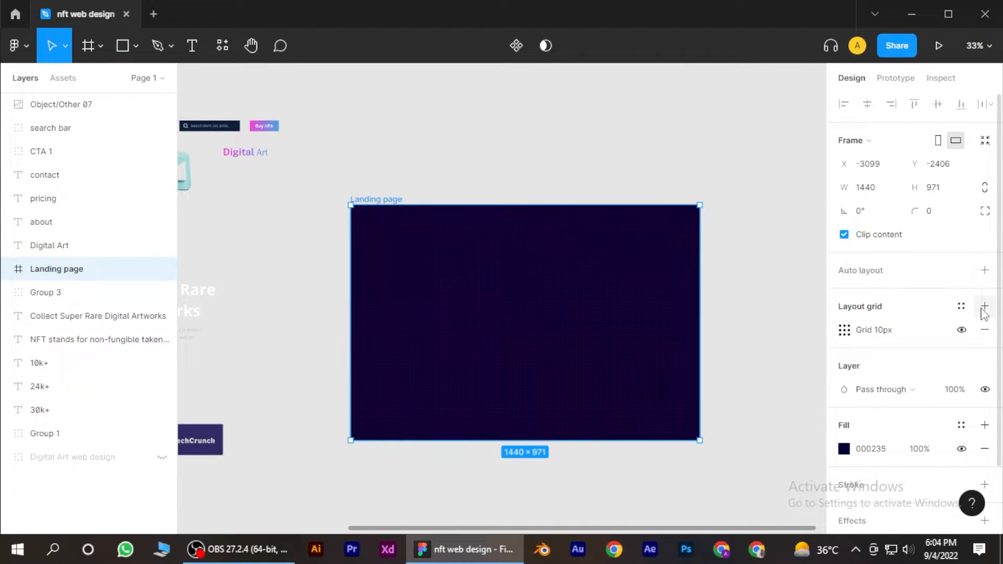
pyautogui.click(842, 334)
pyautogui.click(682, 333)
pyautogui.click(688, 349)
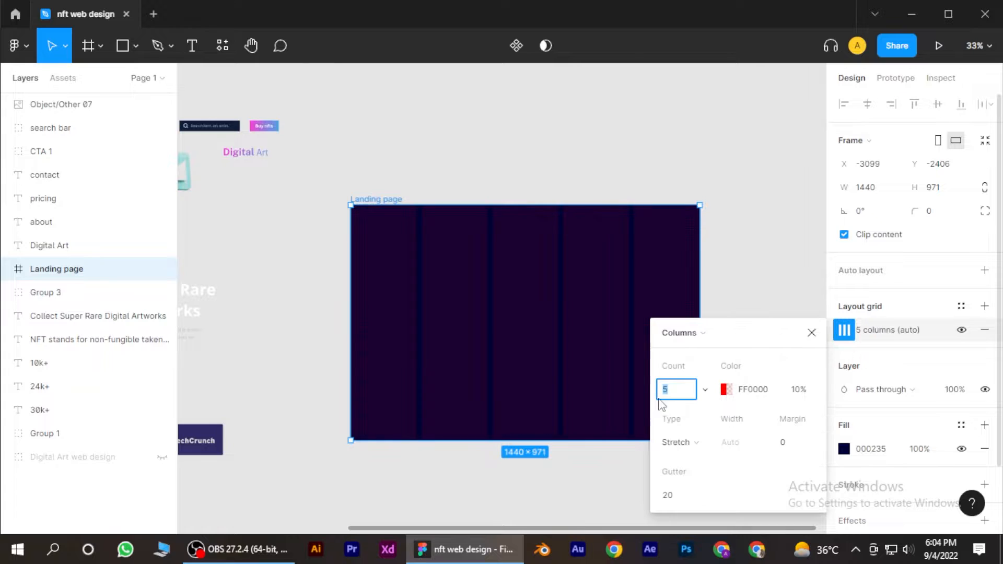
pyautogui.write('12')
pyautogui.press('Return')
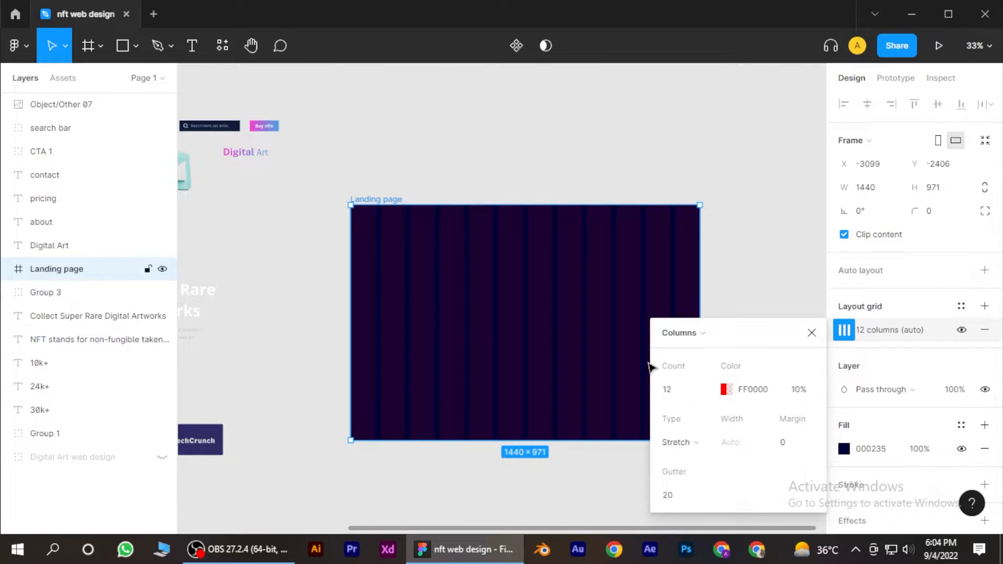
# Change the column grid's colour to dark grey 4F4F4F.
pyautogui.click(726, 390)
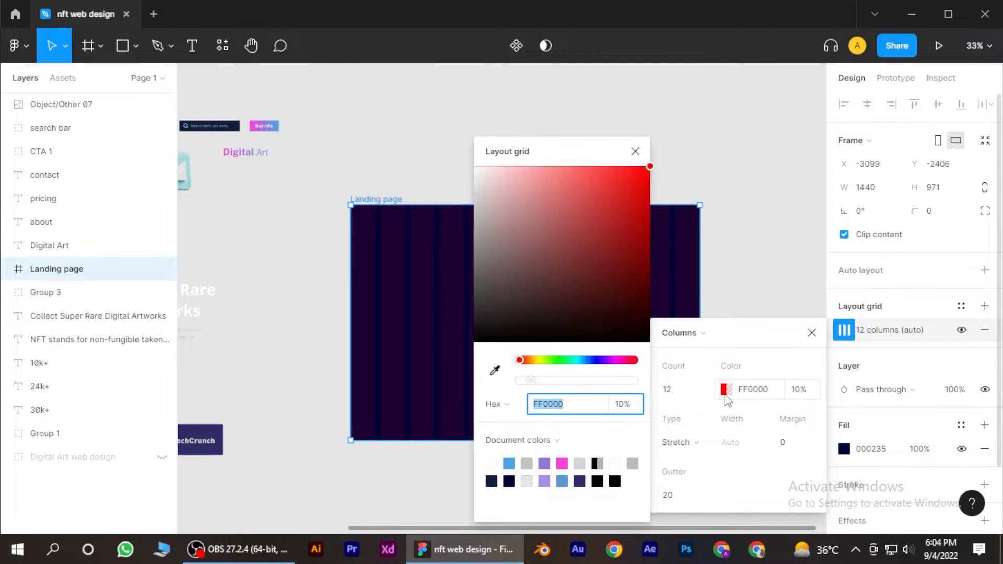
pyautogui.click(477, 253)
pyautogui.moveTo(475, 259); pyautogui.dragTo(448, 293)
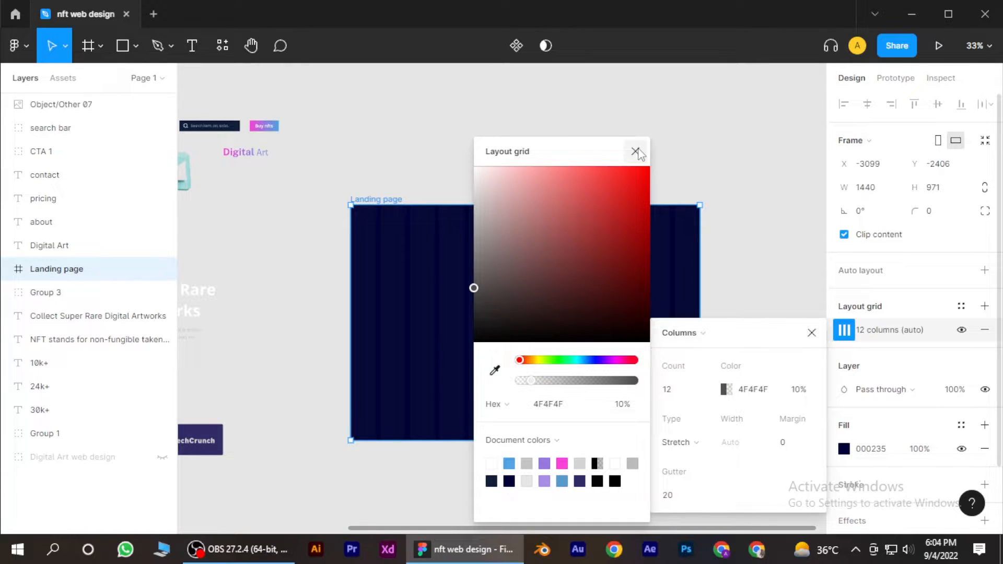
pyautogui.click(583, 408)
pyautogui.click(635, 151)
pyautogui.click(812, 333)
# Move the Digital Art logo text into the Landing page frame's upper-left area, at about X 122, Y 51.
pyautogui.moveTo(516, 130); pyautogui.dragTo(550, 134)
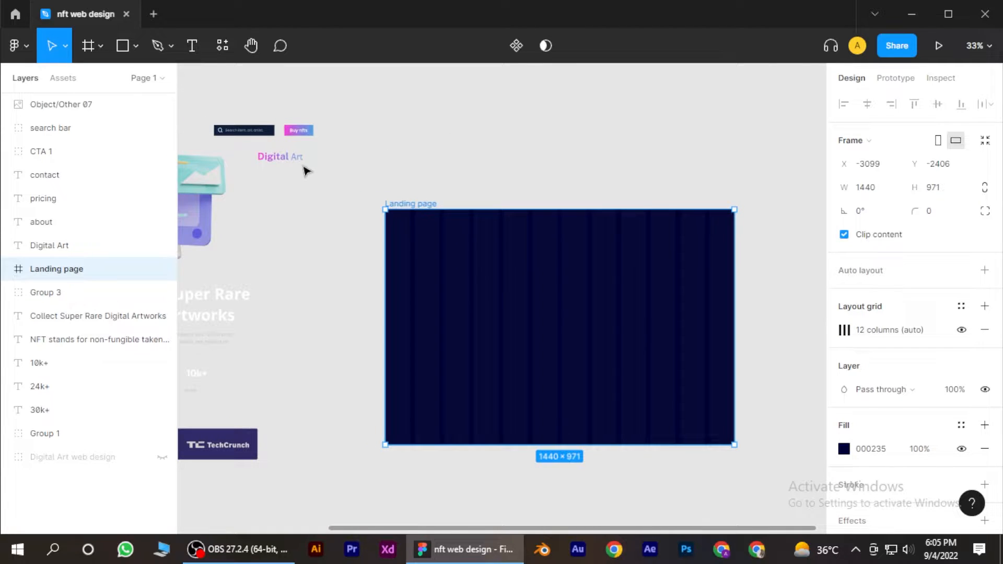
pyautogui.moveTo(296, 156); pyautogui.dragTo(454, 227)
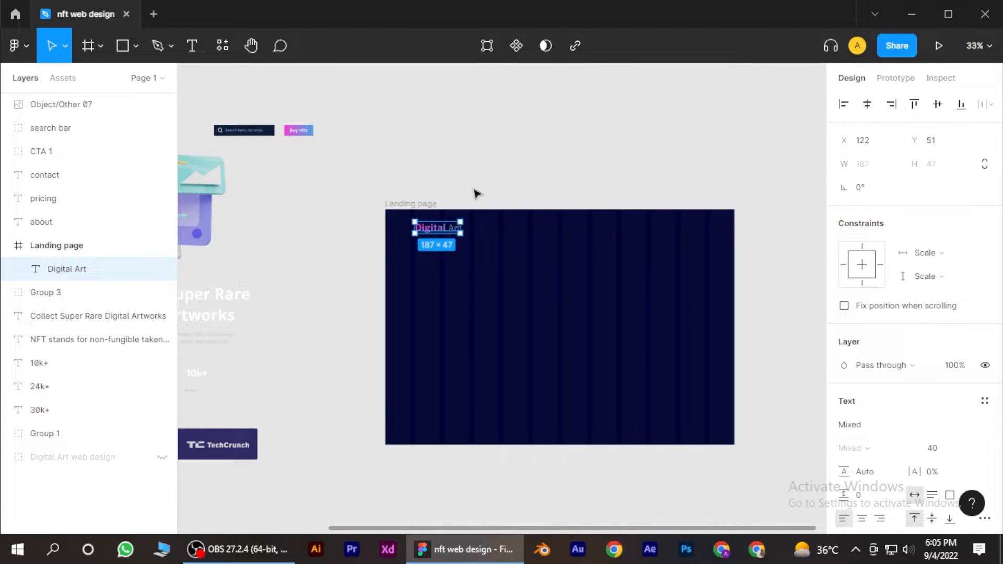
pyautogui.click(477, 194)
# Move the about, pricing and contact texts together into the Landing page header beside the logo, with about near X 422, Y 59.
pyautogui.scroll(-2, 488, 183)
pyautogui.hscroll(-3, 197, 148)
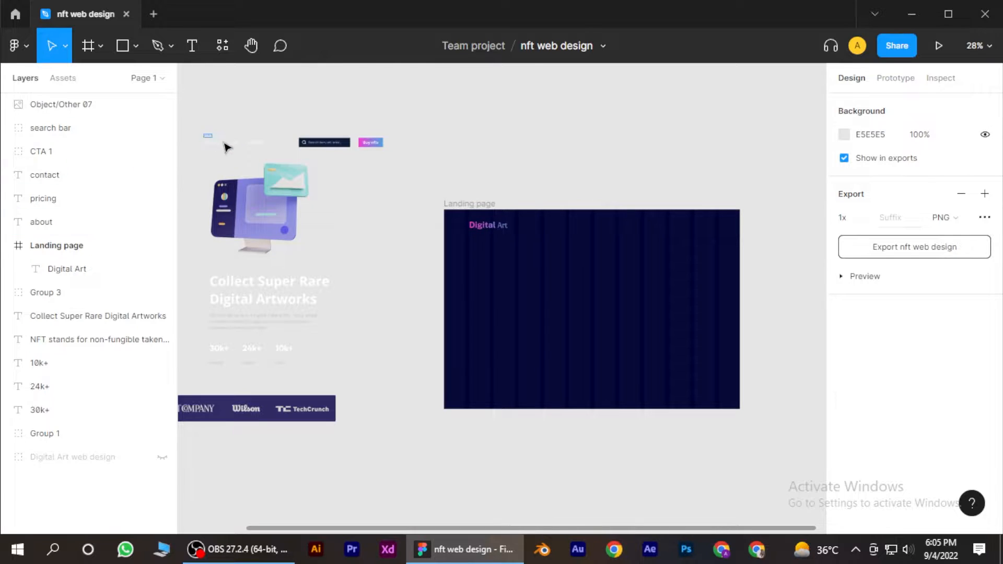
pyautogui.moveTo(200, 150); pyautogui.dragTo(579, 230)
pyautogui.click(587, 171)
pyautogui.moveTo(578, 171); pyautogui.dragTo(502, 158)
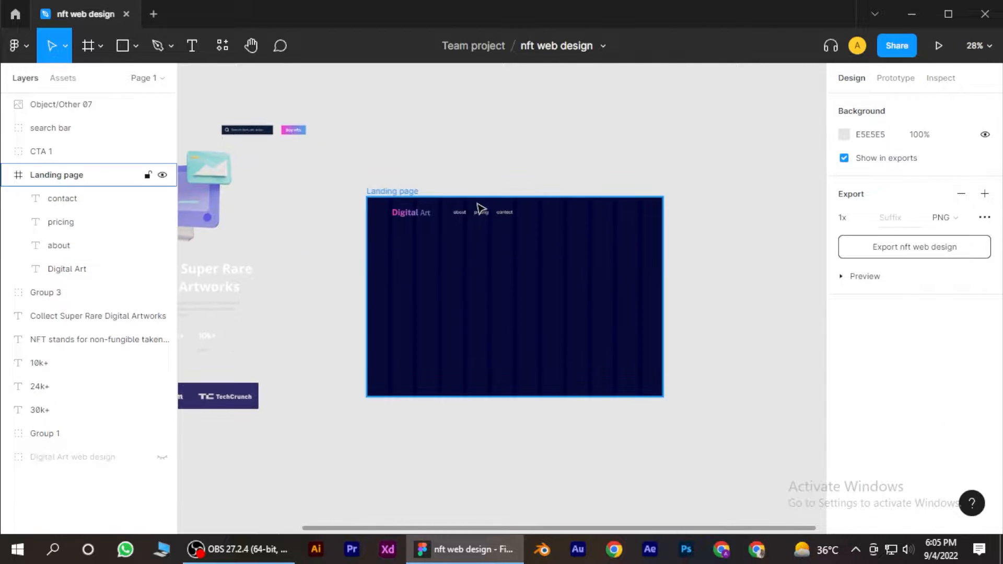
# Examine the pricing and about navigation texts, checking the about text's font, weight and size settings.
pyautogui.scroll(4, 474, 205)
pyautogui.scroll(3, 488, 224)
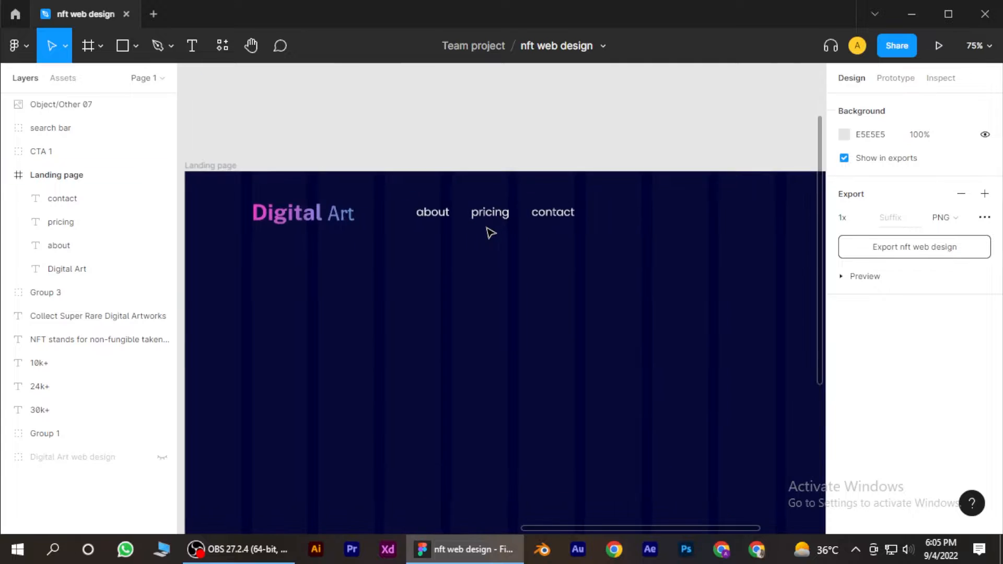
pyautogui.click(489, 221)
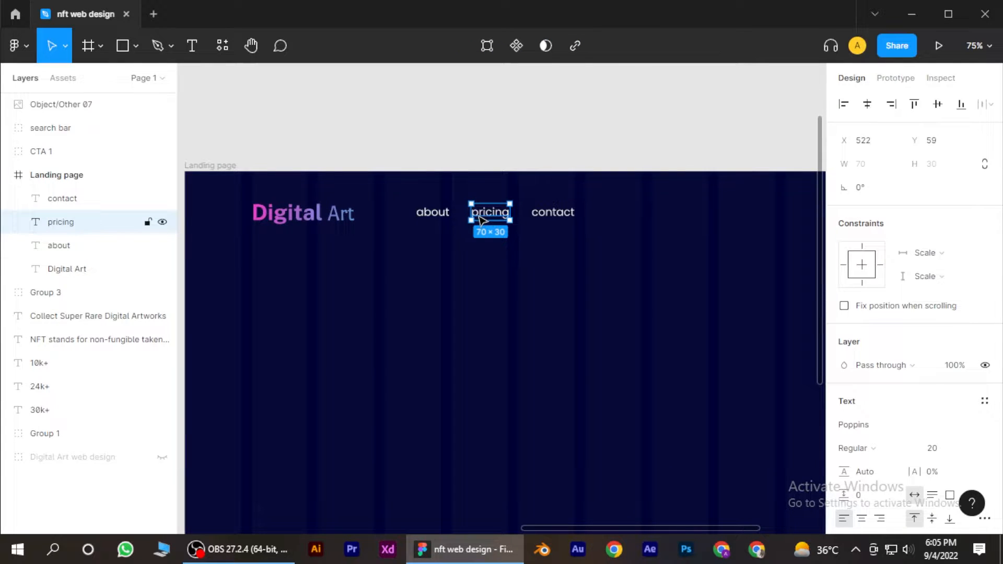
pyautogui.click(476, 132)
pyautogui.scroll(-5, 447, 169)
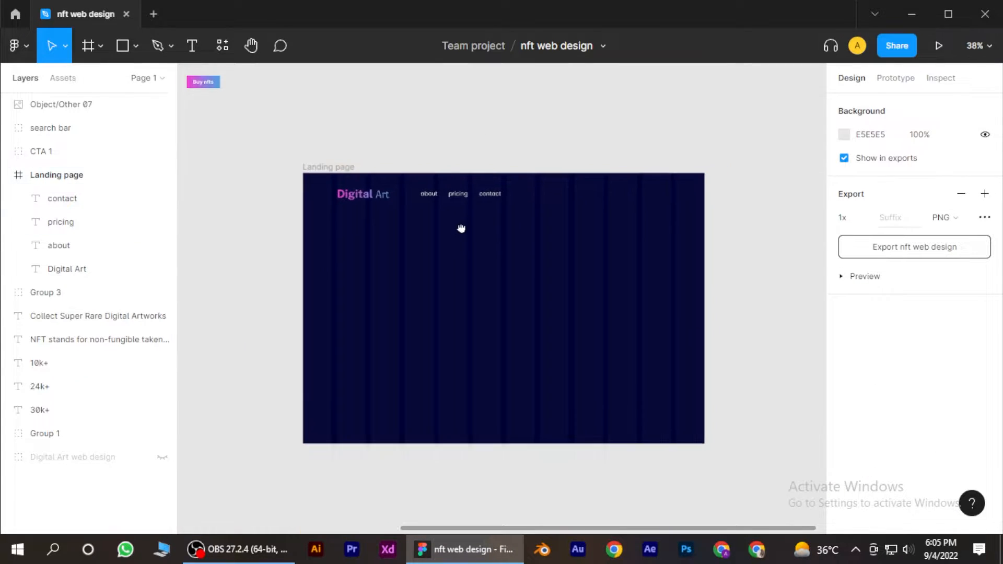
pyautogui.scroll(-2, 468, 238)
pyautogui.click(446, 219)
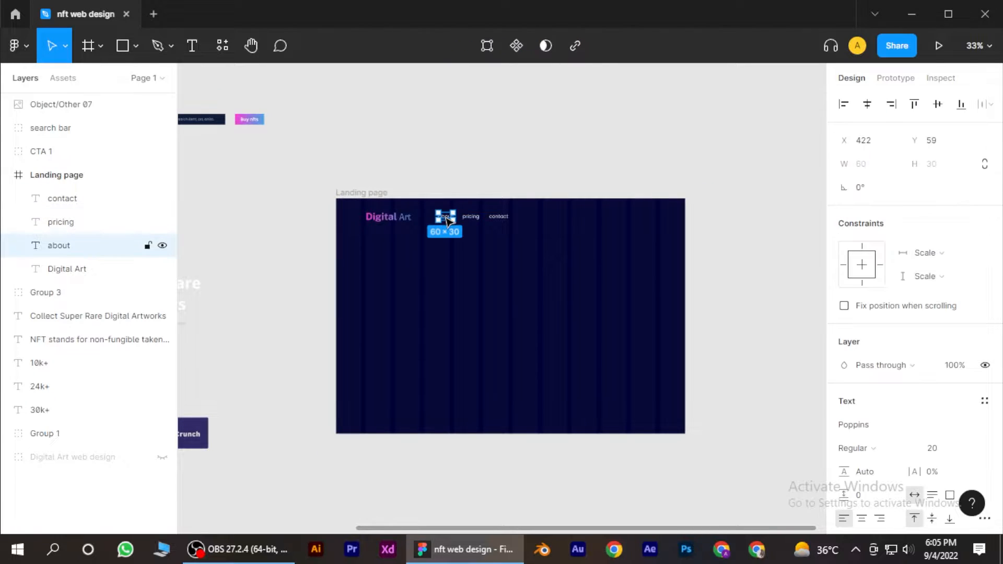
pyautogui.scroll(-3, 862, 423)
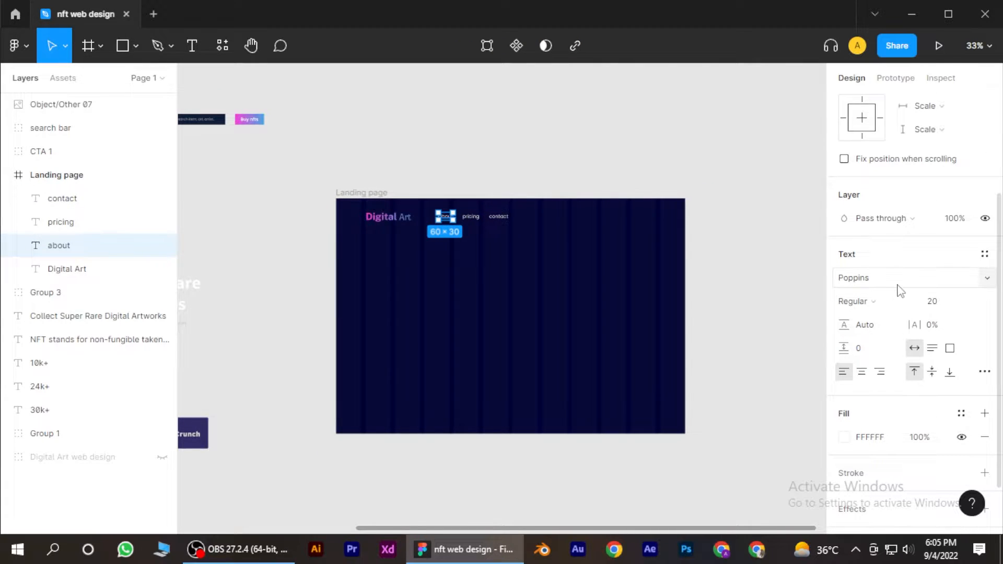
pyautogui.click(884, 302)
pyautogui.click(882, 254)
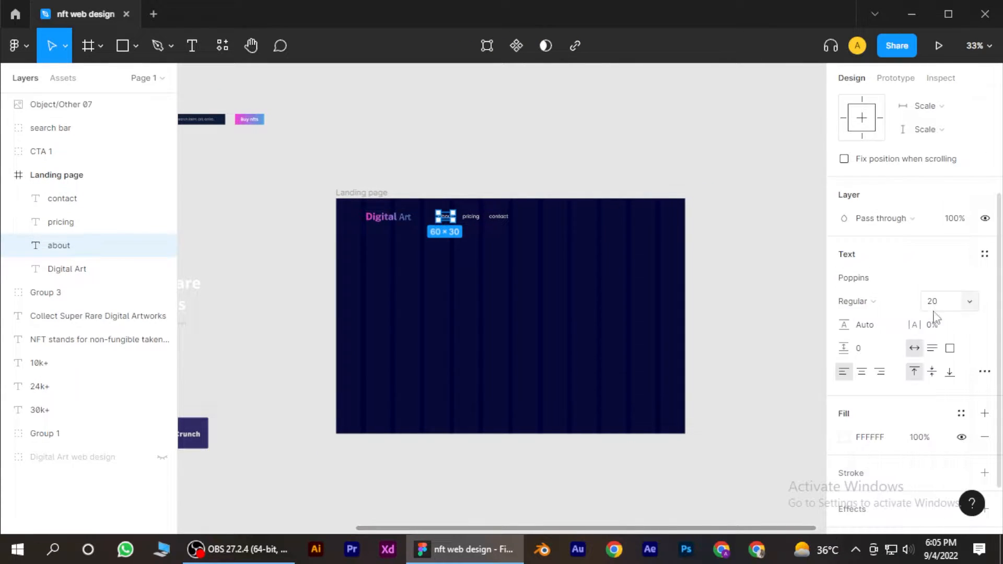
pyautogui.click(948, 308)
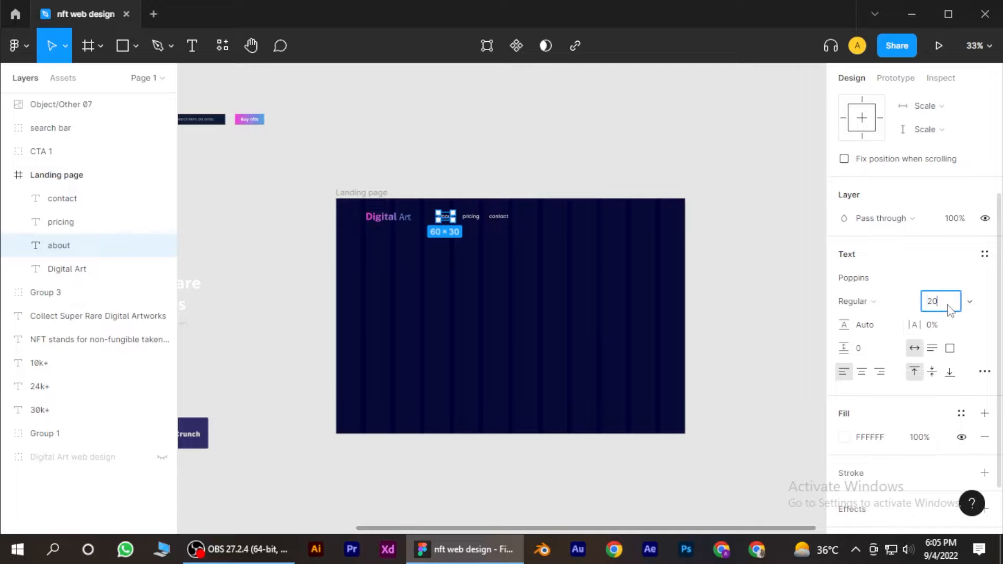
pyautogui.click(799, 290)
# Move the search bar group into the Landing page header after contact, at about X 823, Y 53, with 113 px spacing.
pyautogui.moveTo(449, 155); pyautogui.dragTo(567, 195)
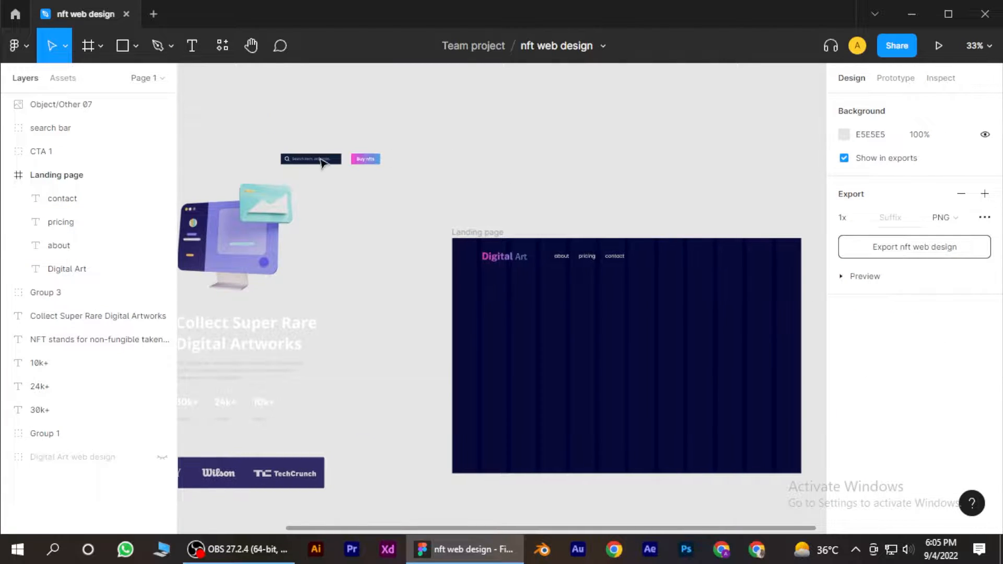
pyautogui.moveTo(391, 186); pyautogui.dragTo(302, 171)
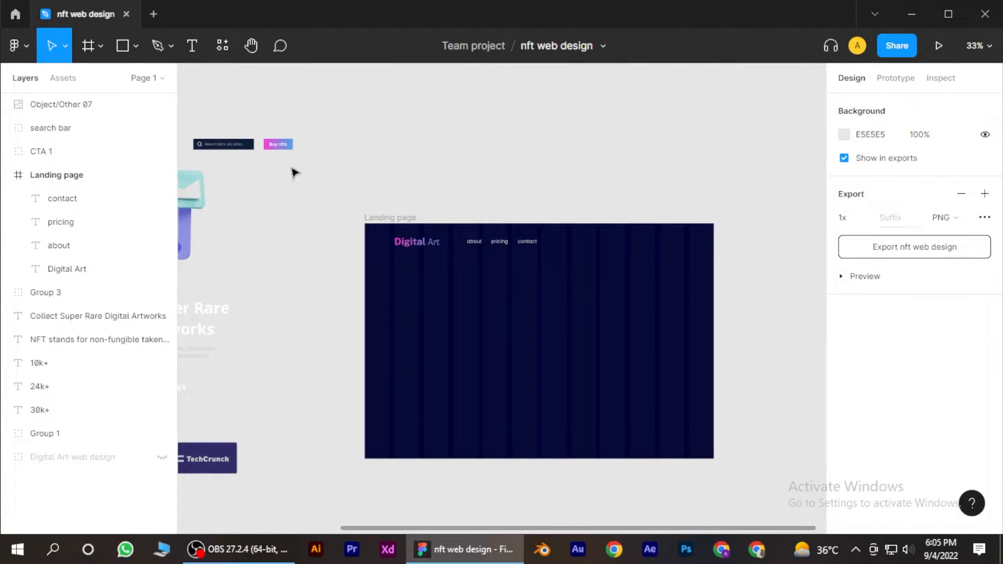
pyautogui.click(123, 47)
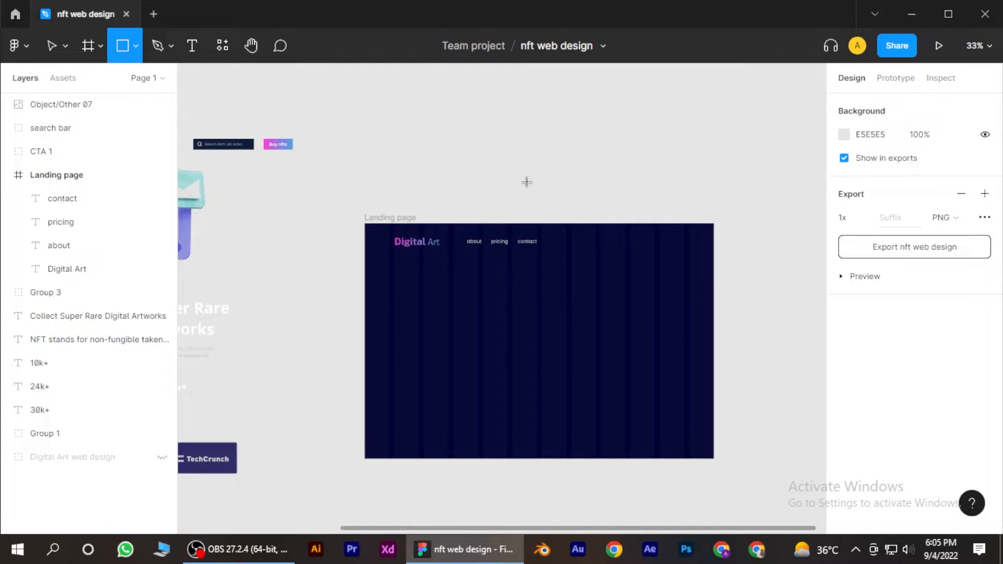
pyautogui.click(51, 47)
pyautogui.moveTo(360, 239); pyautogui.dragTo(376, 230)
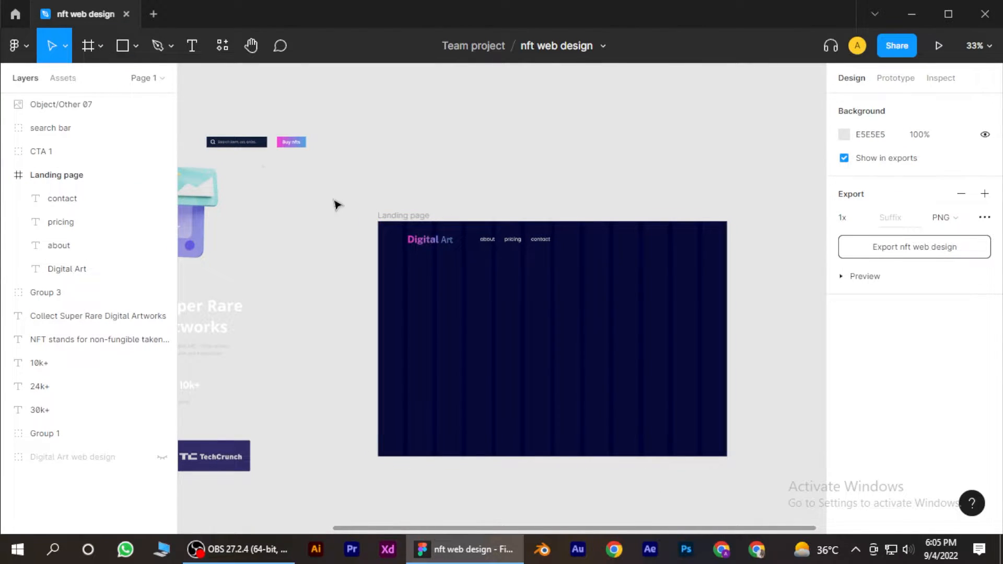
pyautogui.click(258, 154)
pyautogui.moveTo(258, 154); pyautogui.dragTo(631, 243)
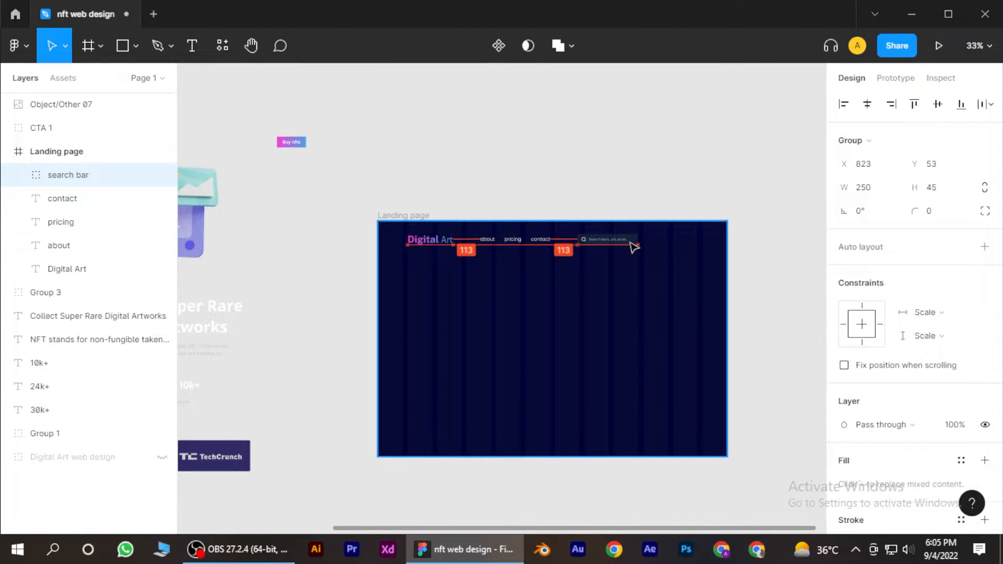
pyautogui.click(460, 157)
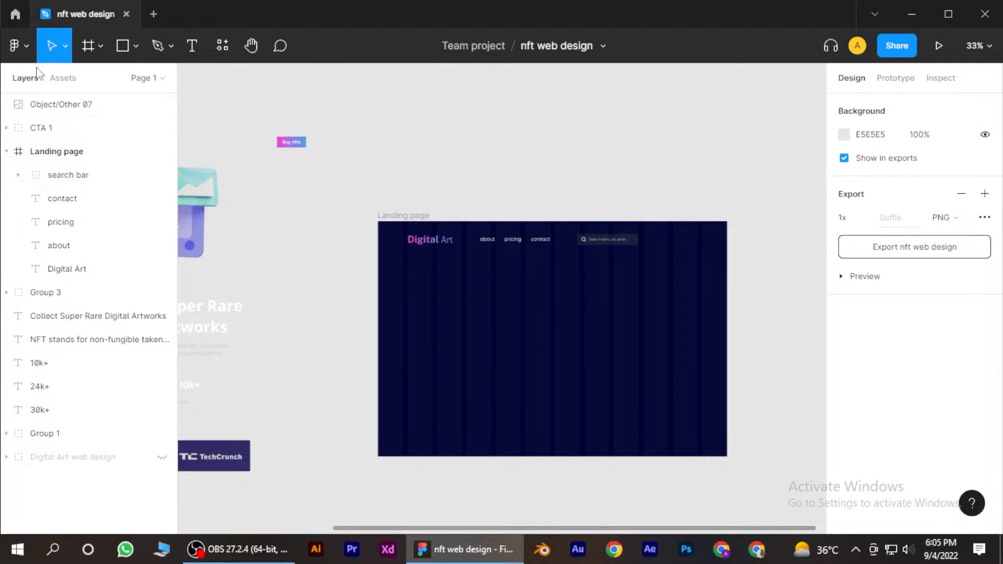
# Draw a rectangle about 102 × 41 in the header just after the search bar, at about X 1095, Y 57.
pyautogui.click(121, 46)
pyautogui.hscroll(3, 424, 154)
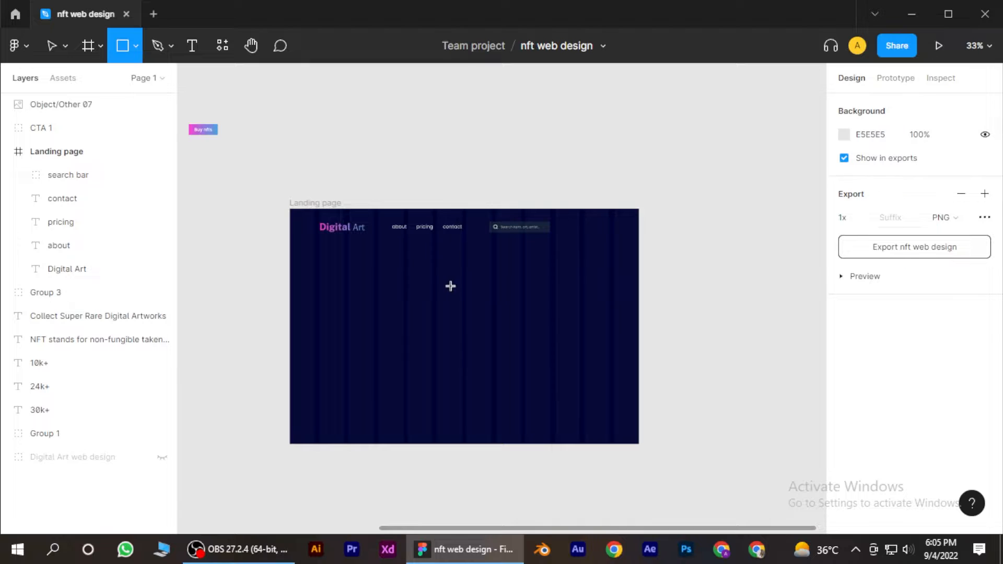
pyautogui.moveTo(555, 222); pyautogui.dragTo(581, 233)
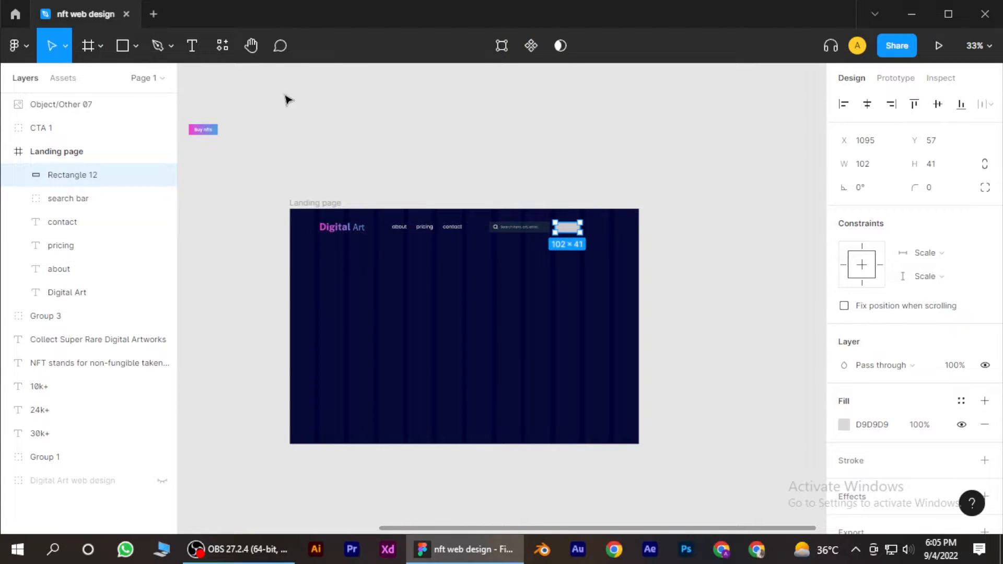
# Give the header rectangle a linear gradient fill from blue 4EA2E0 to pink F941D6, with a purple A173DB middle stop.
pyautogui.click(844, 424)
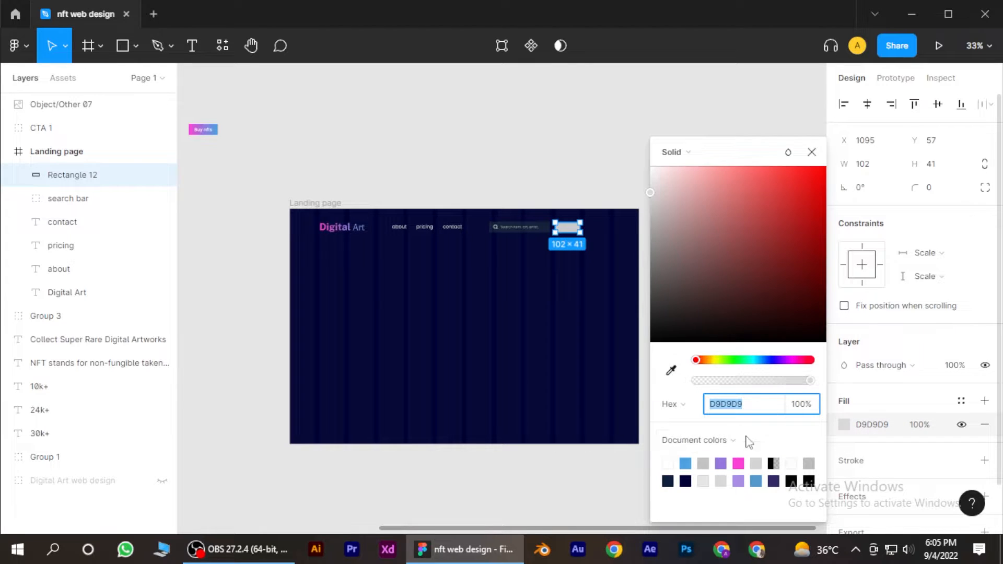
pyautogui.click(673, 152)
pyautogui.click(685, 169)
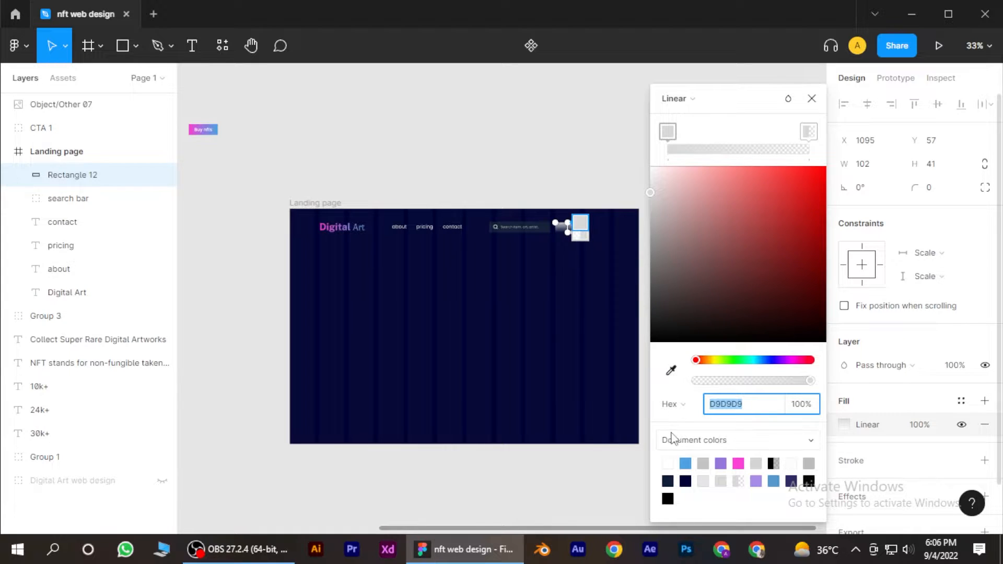
pyautogui.click(685, 463)
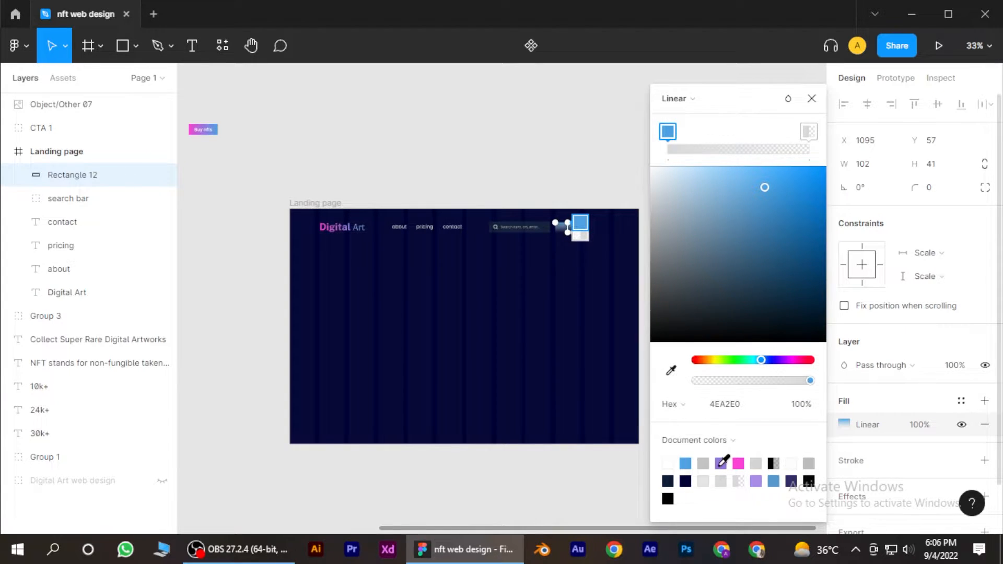
pyautogui.click(808, 132)
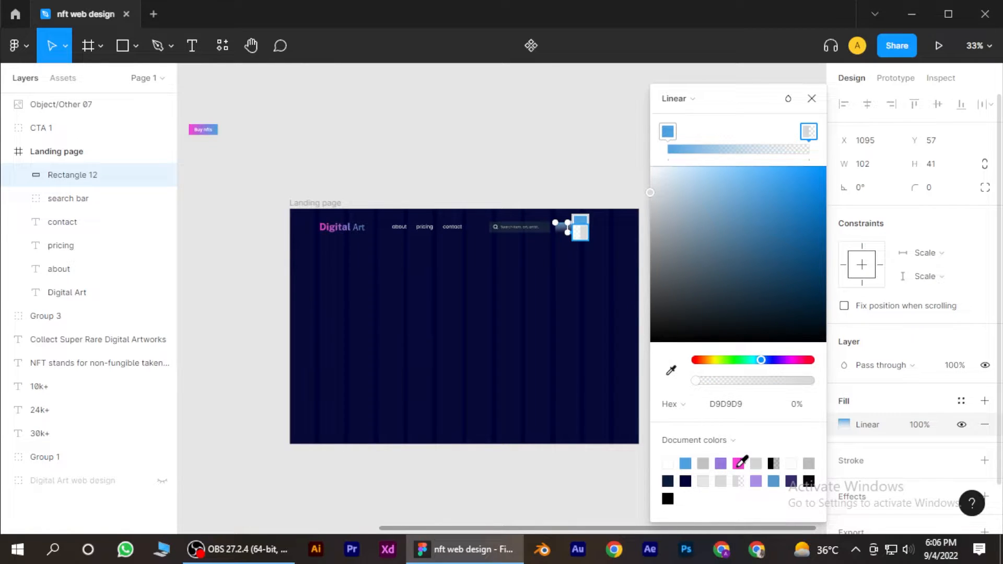
pyautogui.click(738, 463)
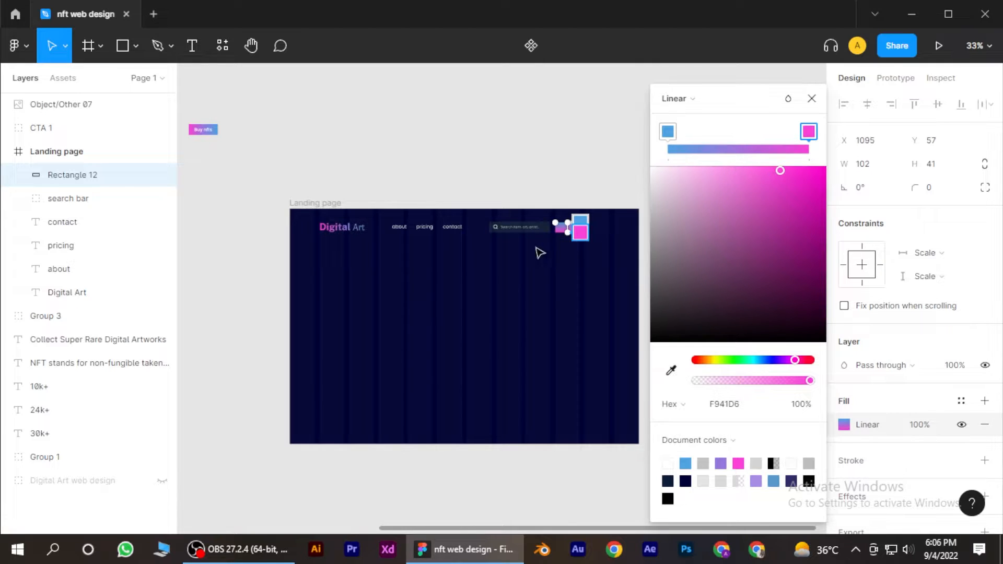
pyautogui.click(737, 150)
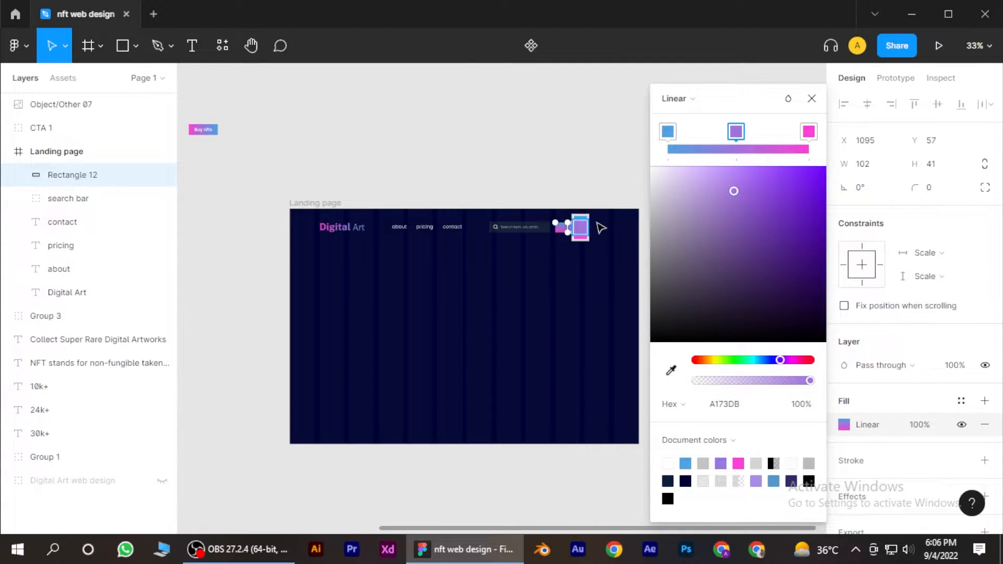
# Reorient the rectangle's gradient so it runs horizontally from blue at the left edge to pink at the right edge.
pyautogui.keyDown('ctrl'); pyautogui.scroll(4, 578, 225); pyautogui.keyUp('ctrl')
pyautogui.moveTo(561, 240); pyautogui.dragTo(531, 227)
pyautogui.scroll(-3, 514, 172)
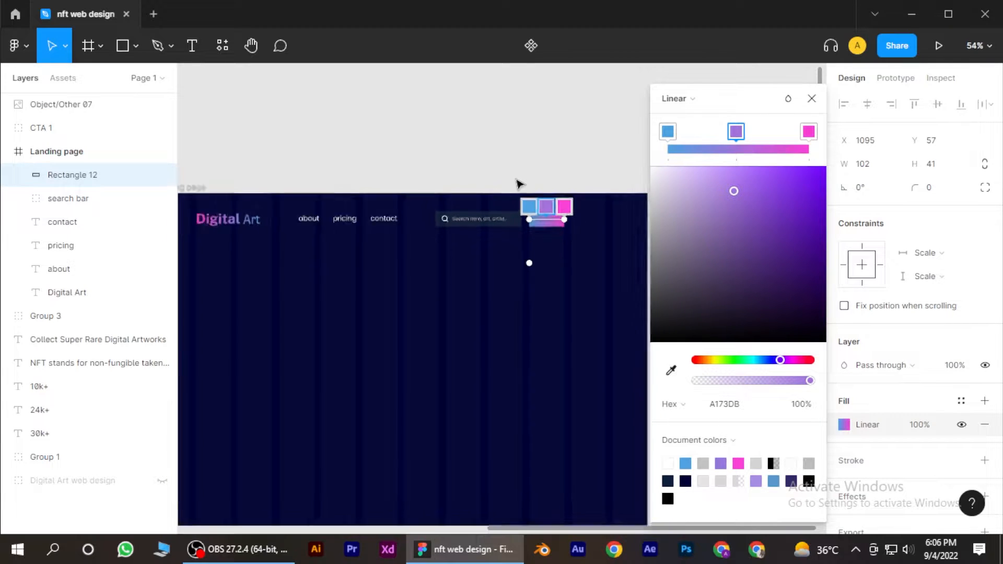
# Extend the header's gradient rectangle upward to 102 × 45 at Y 53, level with the search bar's top edge.
pyautogui.click(811, 100)
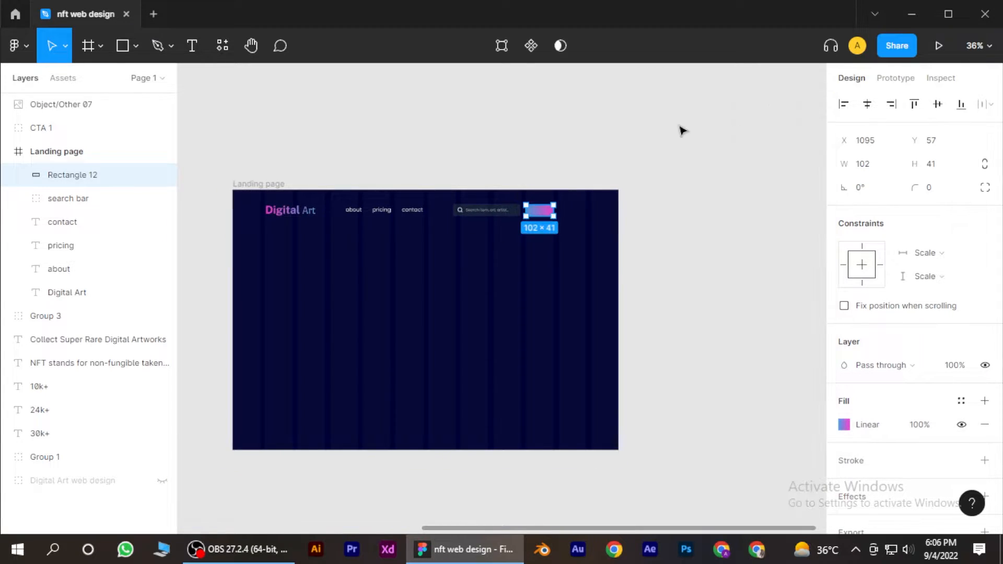
pyautogui.click(580, 161)
pyautogui.scroll(-3, 600, 183)
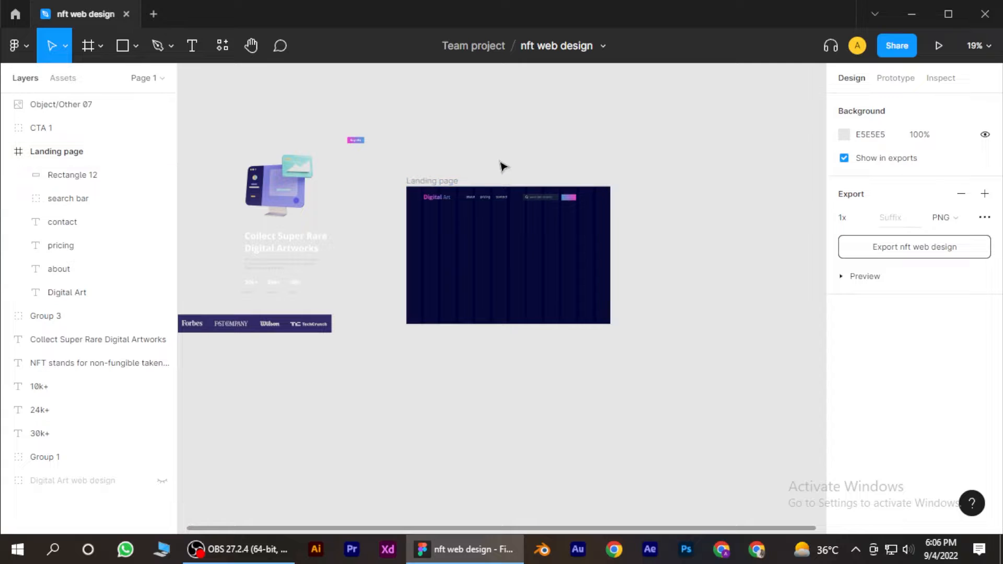
pyautogui.scroll(3, 627, 176)
pyautogui.scroll(3, 488, 178)
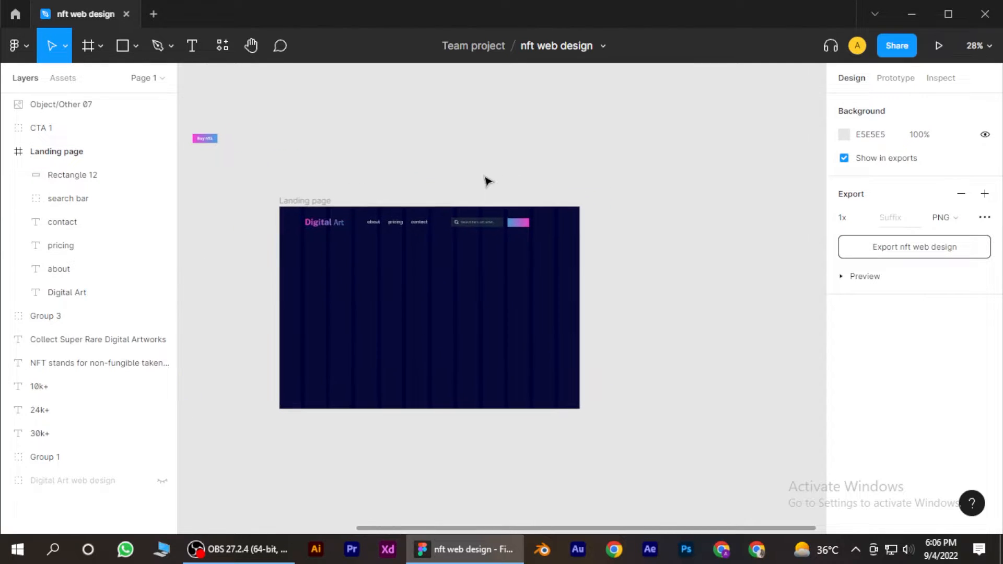
pyautogui.scroll(6, 528, 257)
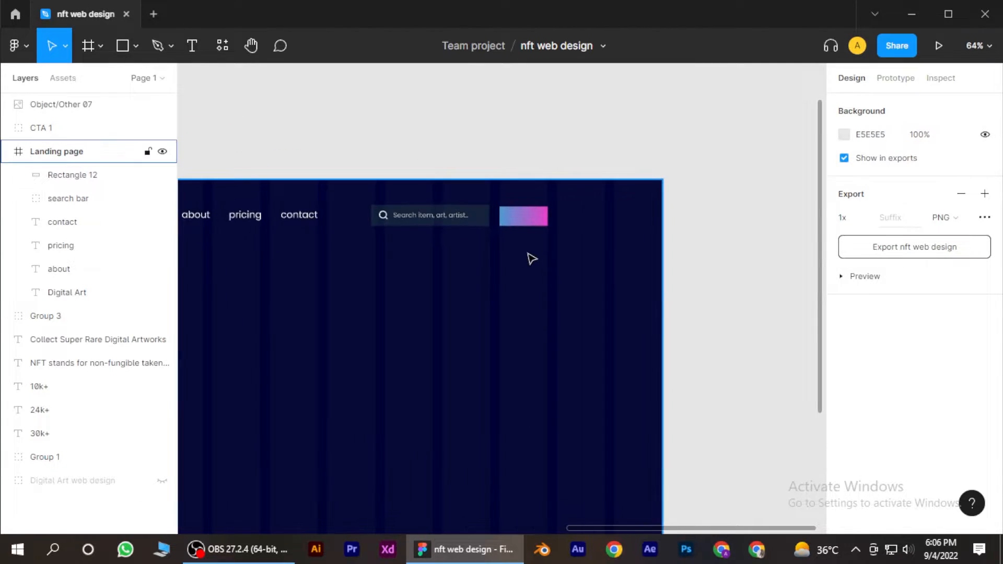
pyautogui.click(519, 201)
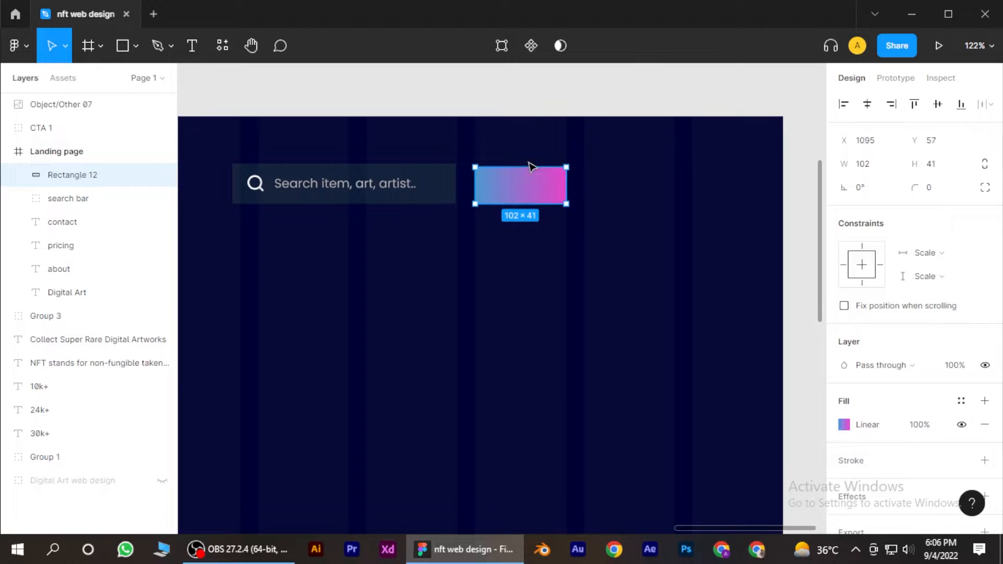
pyautogui.moveTo(527, 163); pyautogui.dragTo(524, 165)
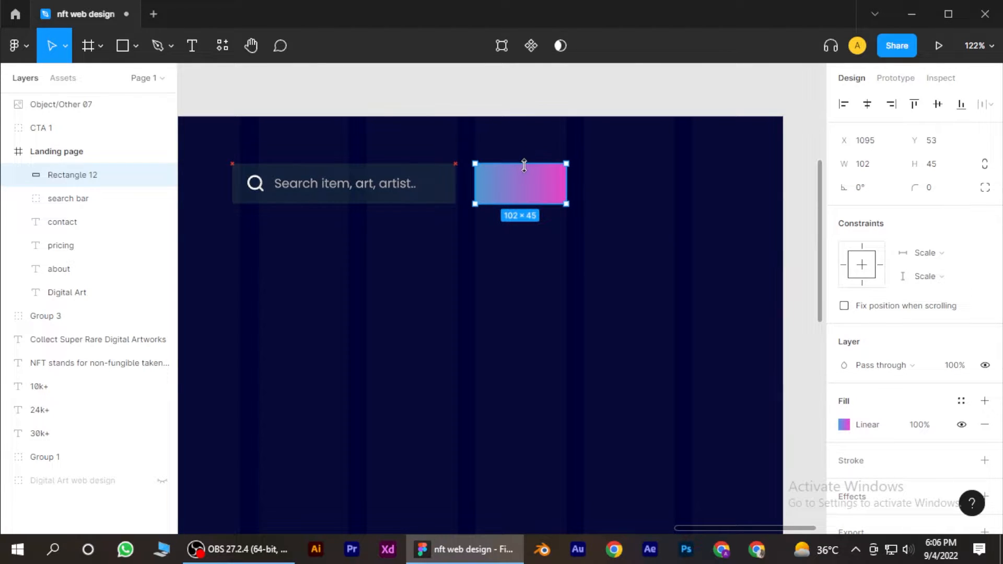
pyautogui.click(531, 103)
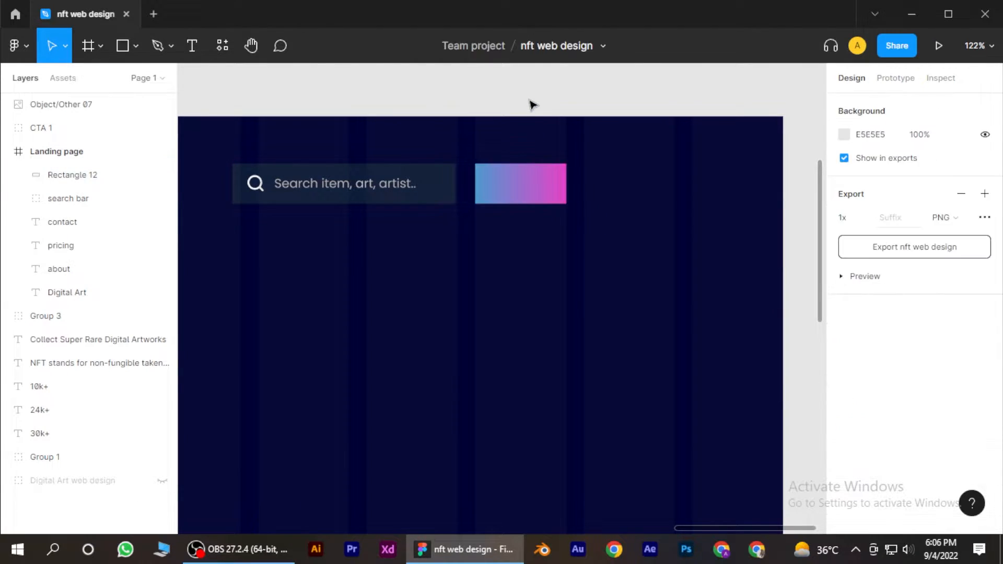
pyautogui.scroll(2, 530, 103)
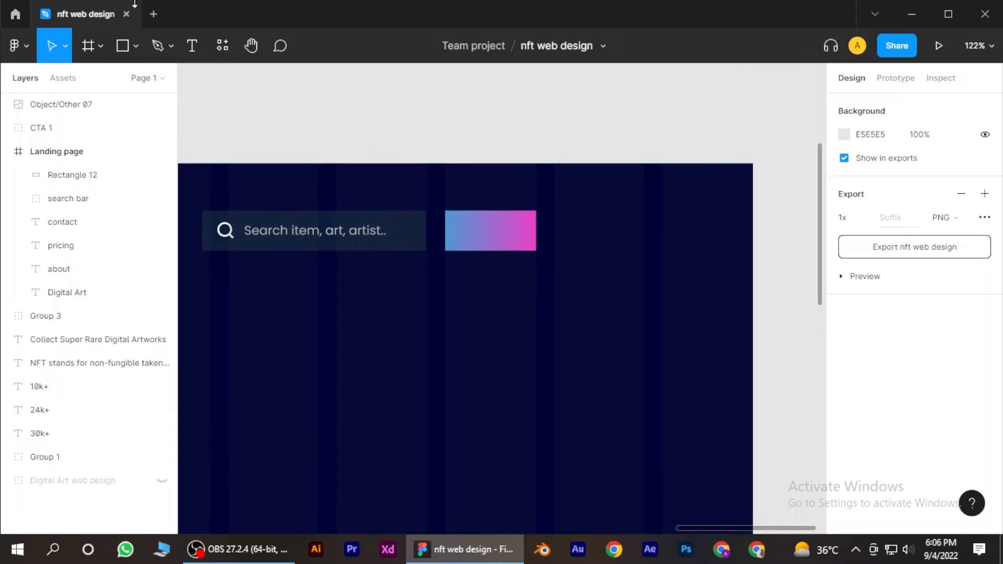
# Duplicate the search bar's placeholder text onto the canvas above the Landing page frame and replace its wording with "Buy NFTS".
pyautogui.doubleClick(331, 240)
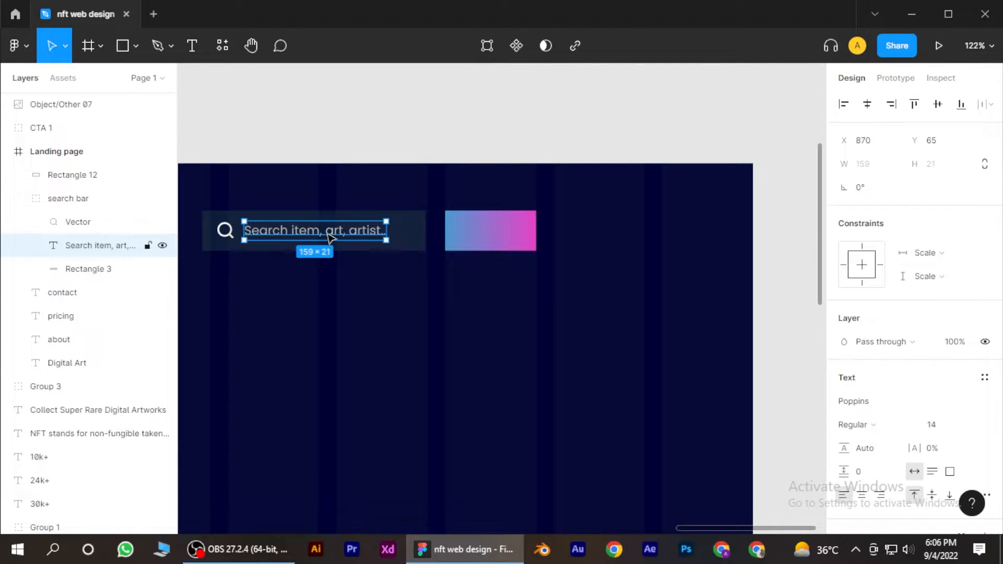
pyautogui.moveTo(330, 240); pyautogui.dragTo(525, 209)
pyautogui.press('Return')
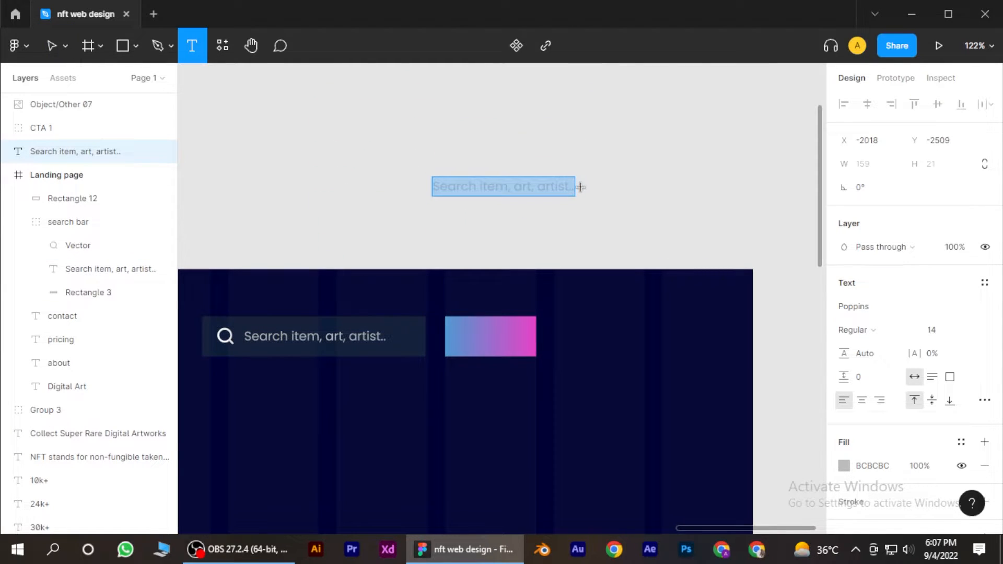
pyautogui.write('B')
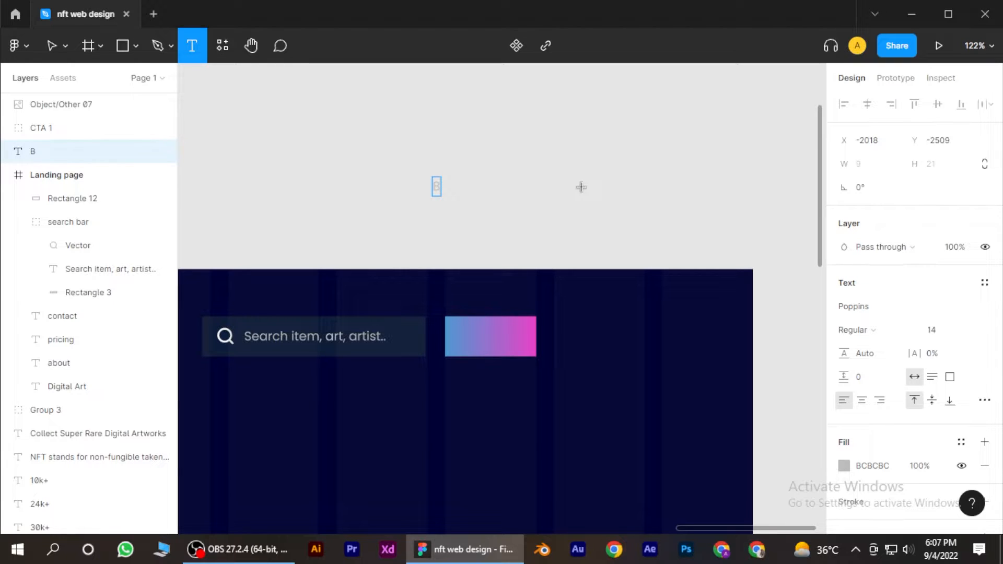
pyautogui.write('uy NFTS')
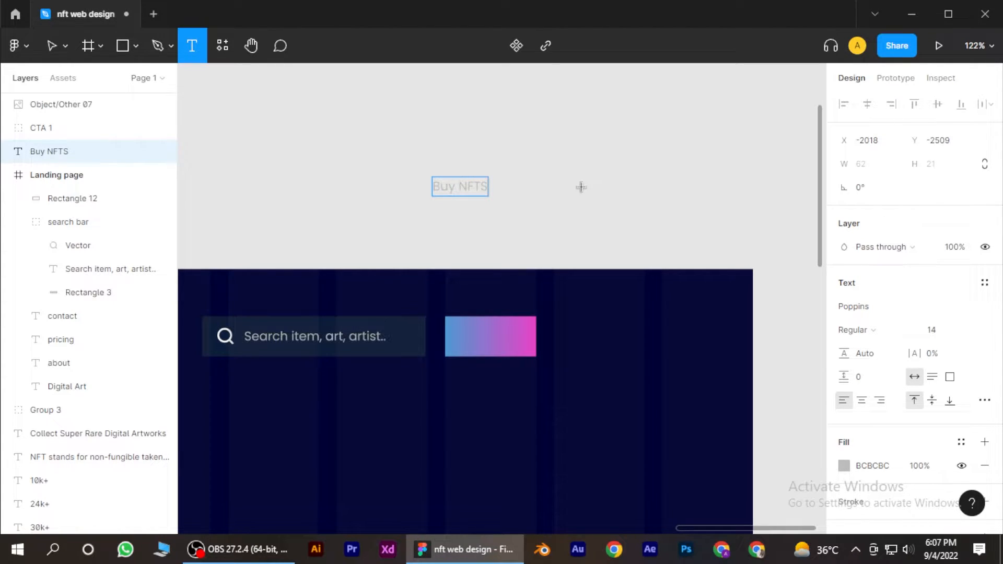
# Change the duplicated text to all capitals so it reads "BUY NFTS".
pyautogui.press('BackSpace')
pyautogui.press('BackSpace')
pyautogui.press('BackSpace')
pyautogui.press('BackSpace')
pyautogui.press('BackSpace')
pyautogui.press('BackSpace')
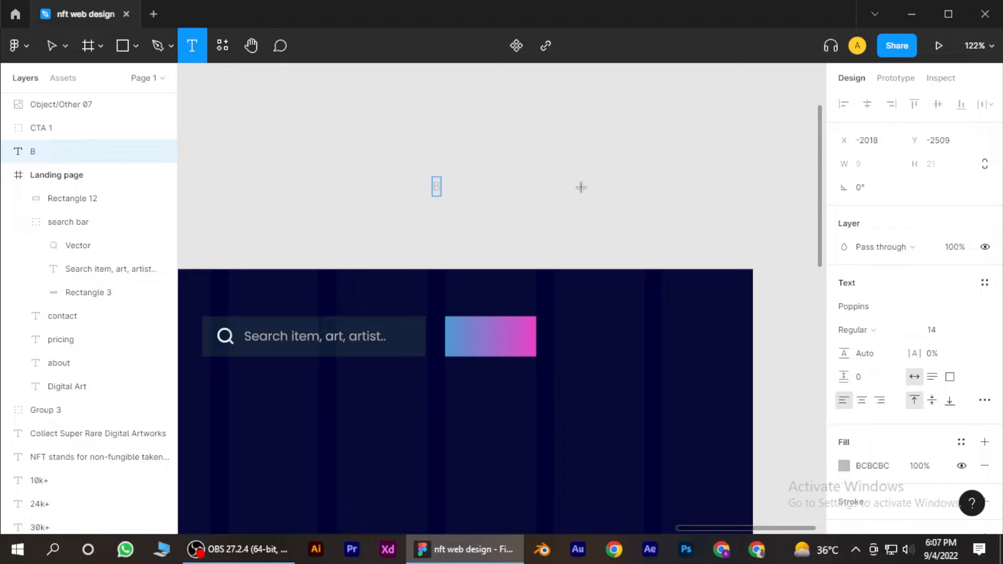
pyautogui.write('UY NFTS')
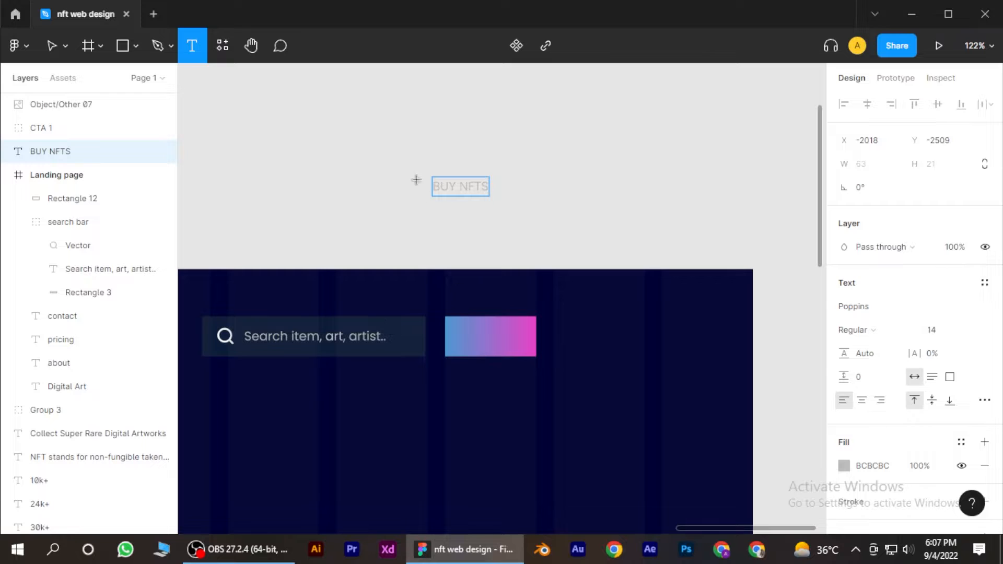
# Move the BUY NFTS text into the Landing page header, centred over the gradient rectangle.
pyautogui.click(65, 46)
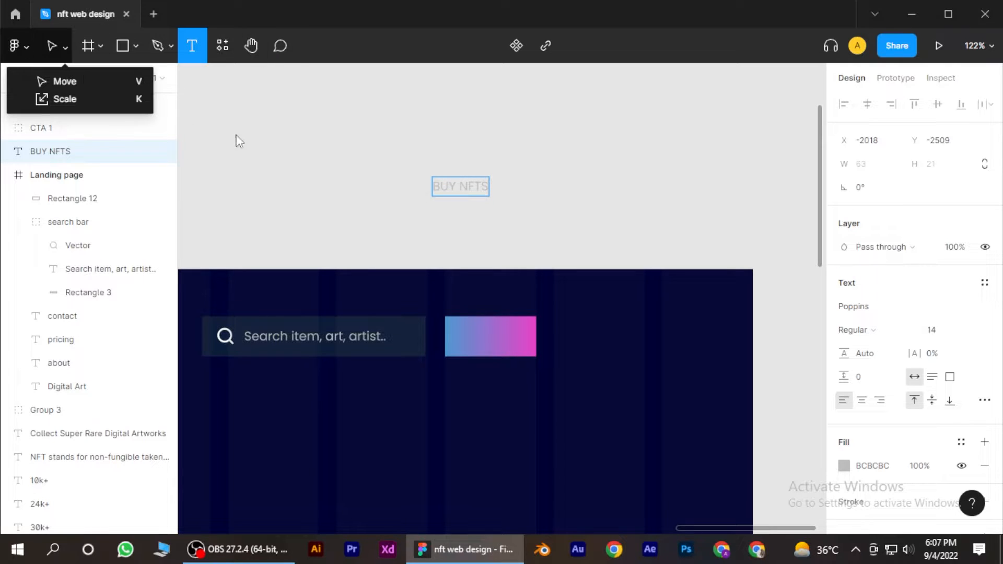
pyautogui.click(65, 81)
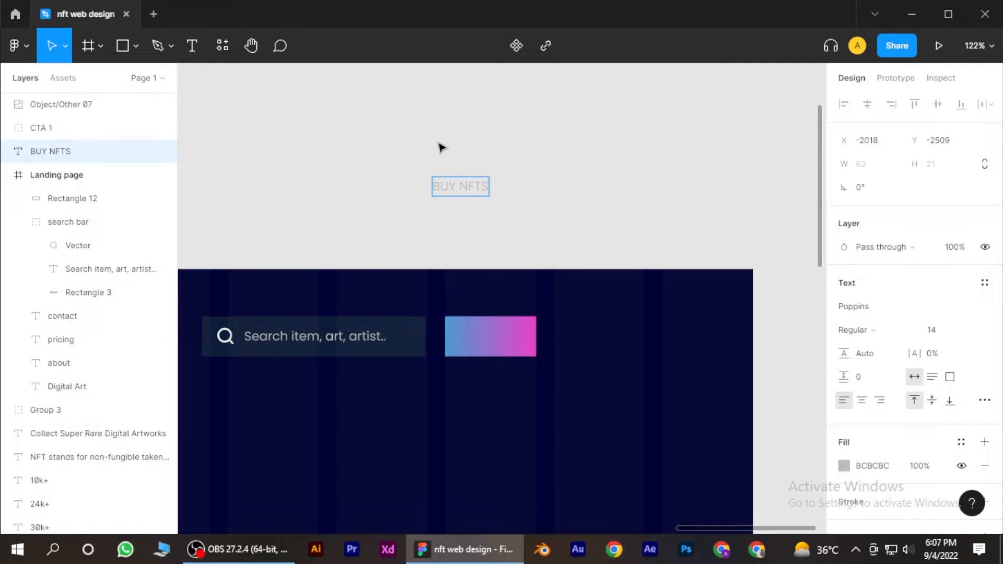
pyautogui.moveTo(474, 193); pyautogui.dragTo(503, 345)
# Set the BUY NFTS label's fill to white FFFFFF and its font weight to Bold.
pyautogui.scroll(-2, 888, 376)
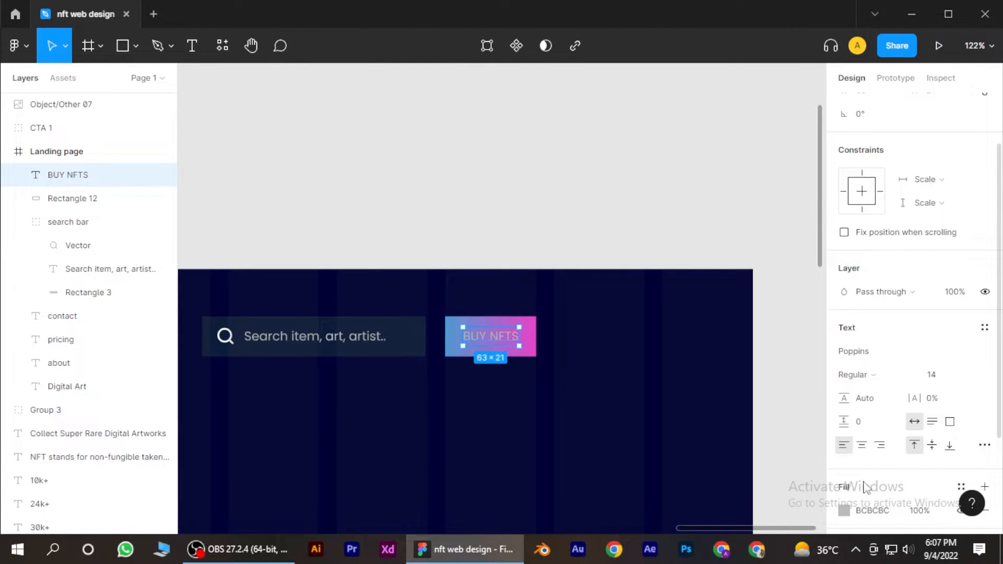
pyautogui.click(844, 510)
pyautogui.write('EAEAEA')
pyautogui.press('Return')
pyautogui.moveTo(634, 176); pyautogui.dragTo(591, 163)
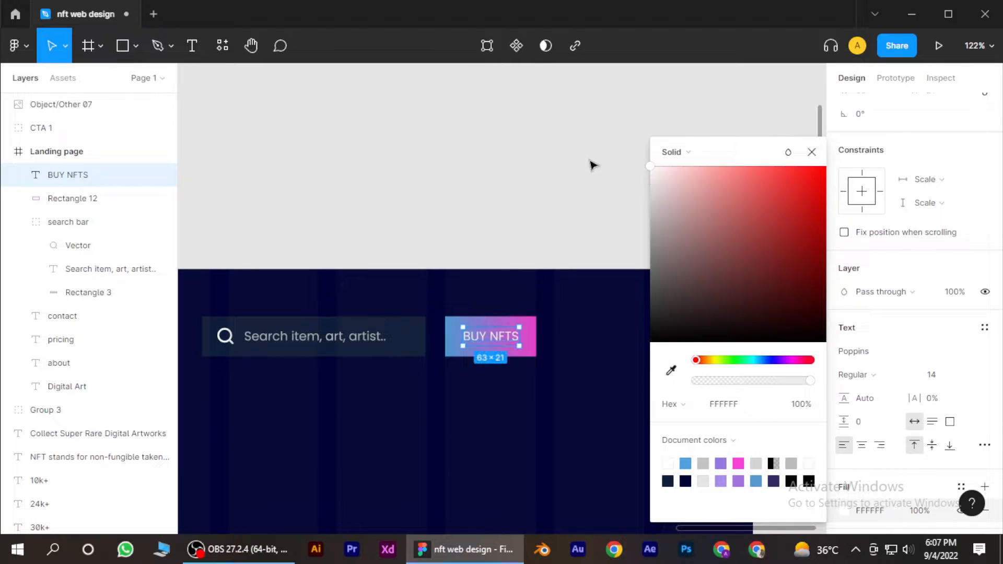
pyautogui.click(886, 379)
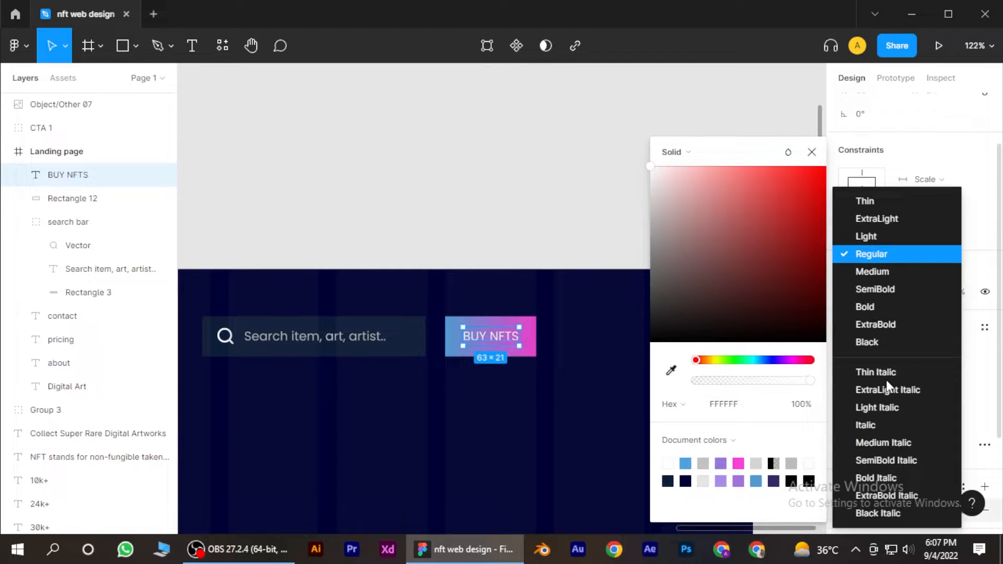
pyautogui.click(871, 308)
pyautogui.click(584, 249)
# Re-centre the BUY NFTS label on the gradient button at about X 1113, Y 65.
pyautogui.scroll(-2, 517, 230)
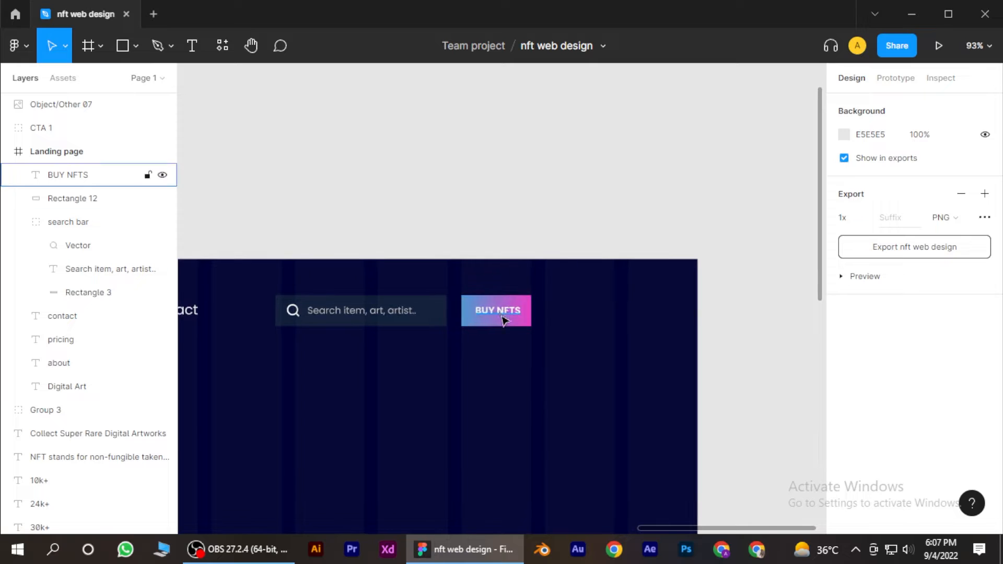
pyautogui.scroll(5, 512, 325)
pyautogui.moveTo(512, 325); pyautogui.dragTo(508, 326)
pyautogui.scroll(-6, 508, 327)
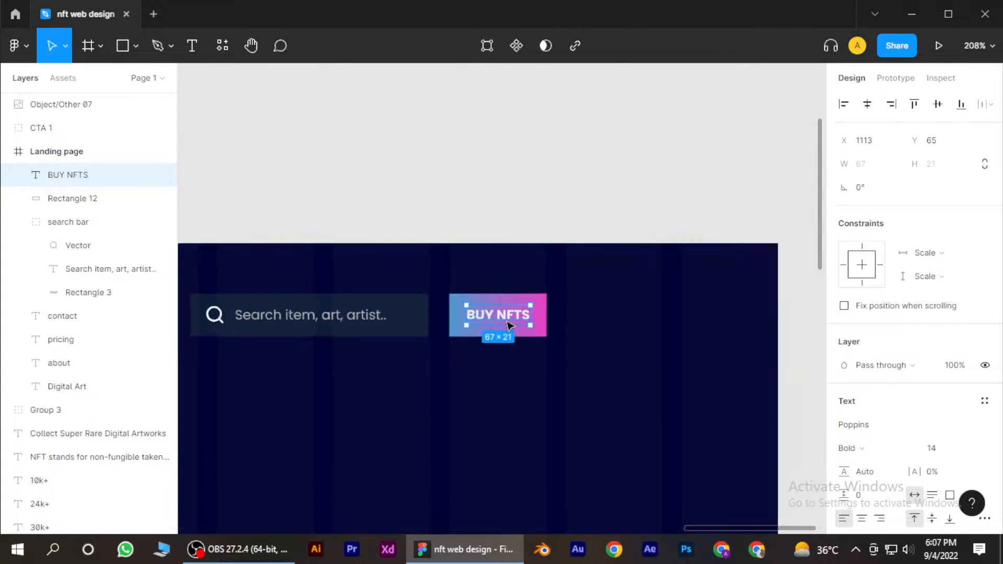
pyautogui.click(511, 240)
# Move the computer monitor illustration into the Landing page frame below the search bar and button, at about X 792, Y 126.
pyautogui.scroll(-2, 611, 173)
pyautogui.scroll(-4, 615, 177)
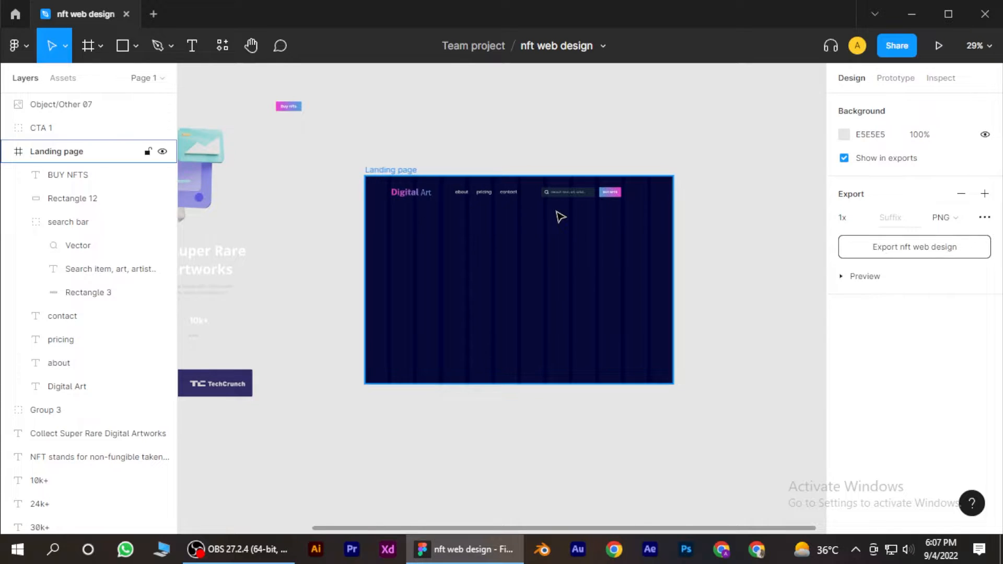
pyautogui.scroll(2, 565, 218)
pyautogui.moveTo(572, 208); pyautogui.dragTo(567, 205)
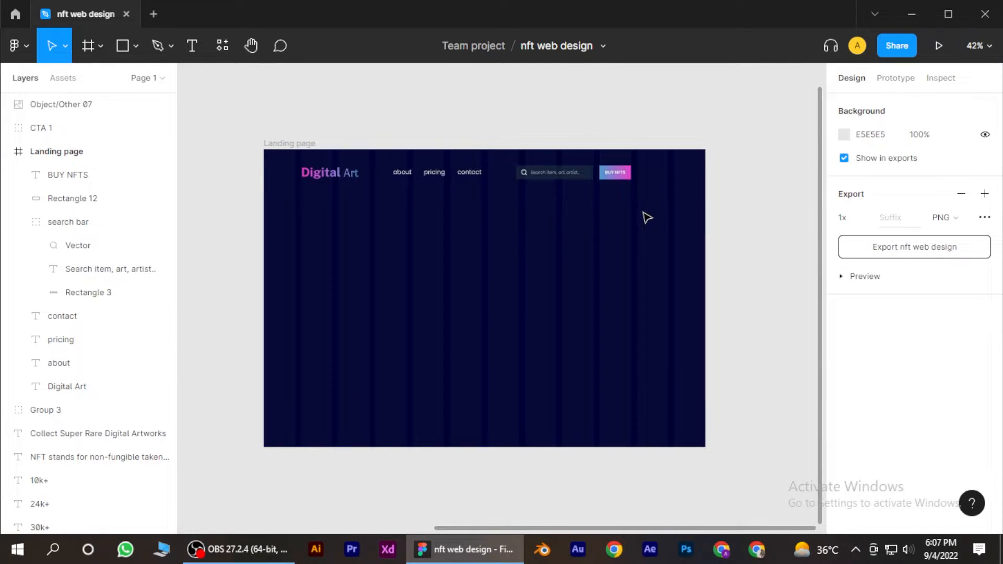
pyautogui.scroll(-3, 537, 230)
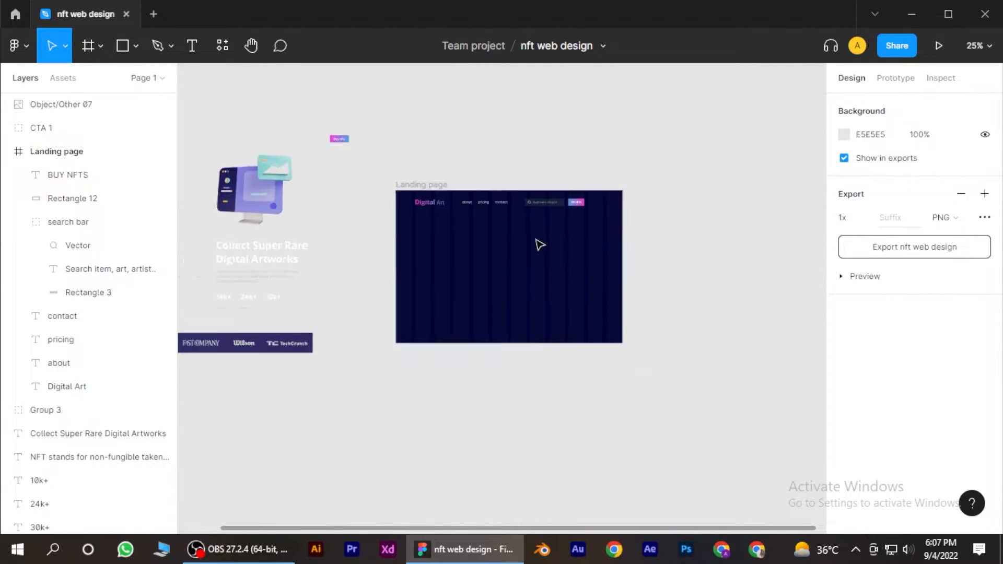
pyautogui.click(253, 198)
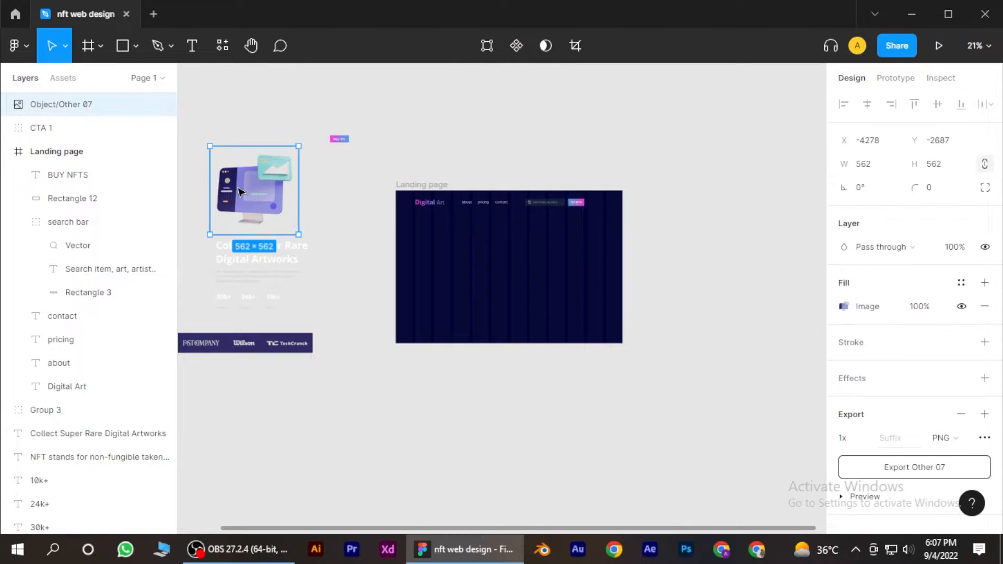
pyautogui.moveTo(252, 200); pyautogui.dragTo(570, 267)
pyautogui.scroll(-2, 540, 265)
pyautogui.scroll(3, 540, 265)
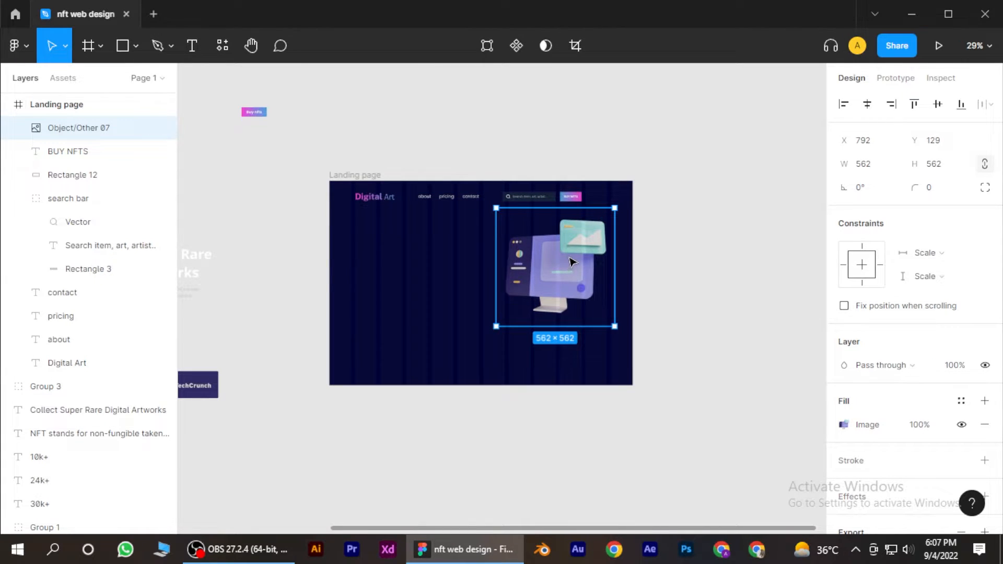
pyautogui.moveTo(573, 261); pyautogui.dragTo(574, 261)
pyautogui.scroll(-5, 572, 259)
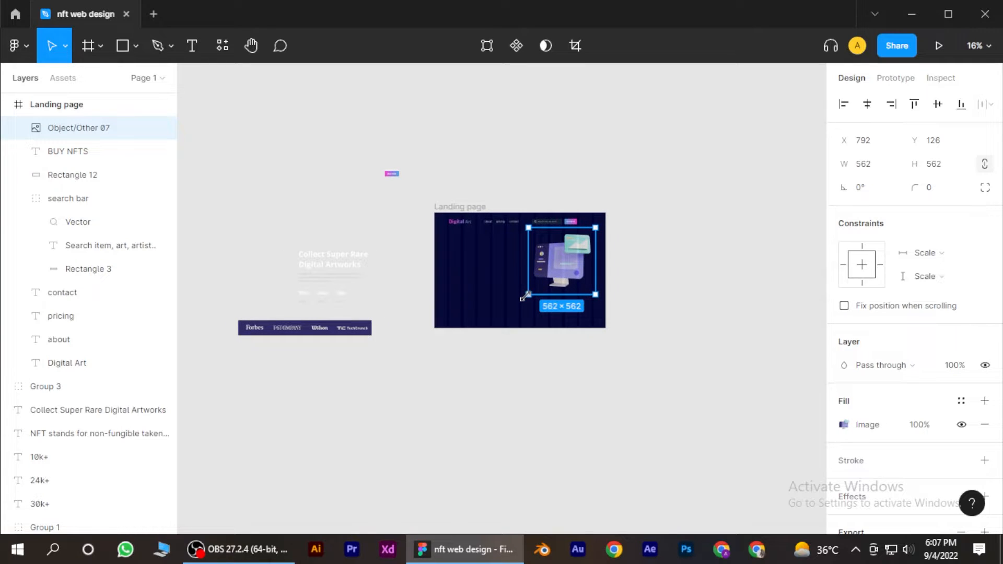
# Examine the Landing page layout with its header and illustration alongside the unused elements.
pyautogui.click(470, 246)
pyautogui.scroll(2, 504, 265)
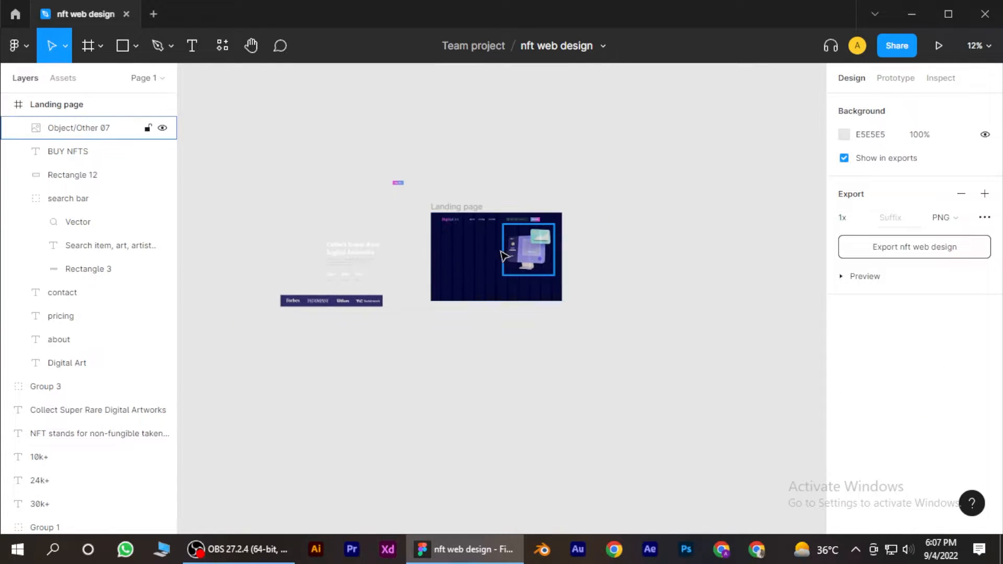
pyautogui.scroll(3, 486, 261)
pyautogui.scroll(-3, 493, 259)
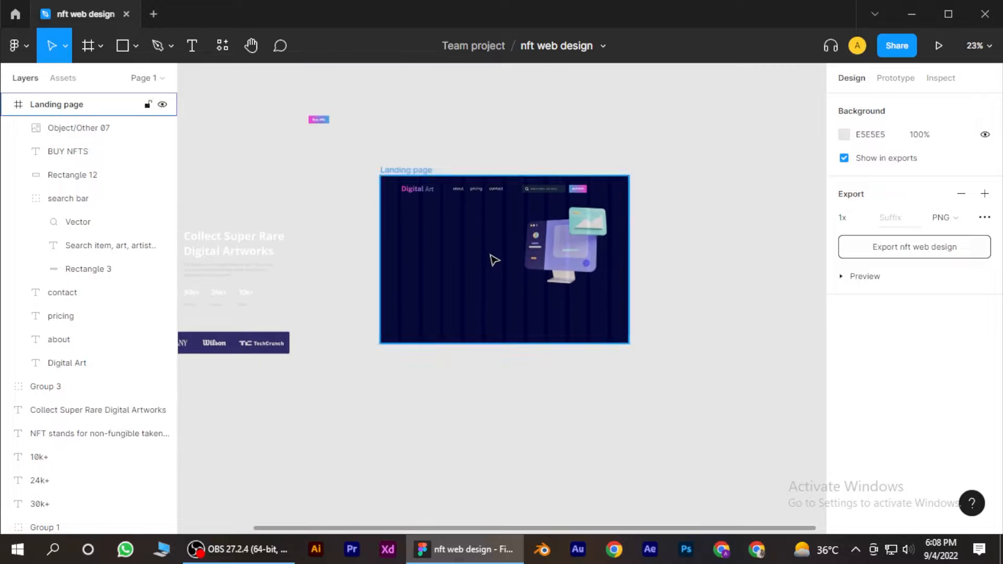
pyautogui.scroll(2, 513, 242)
pyautogui.scroll(-2, 519, 240)
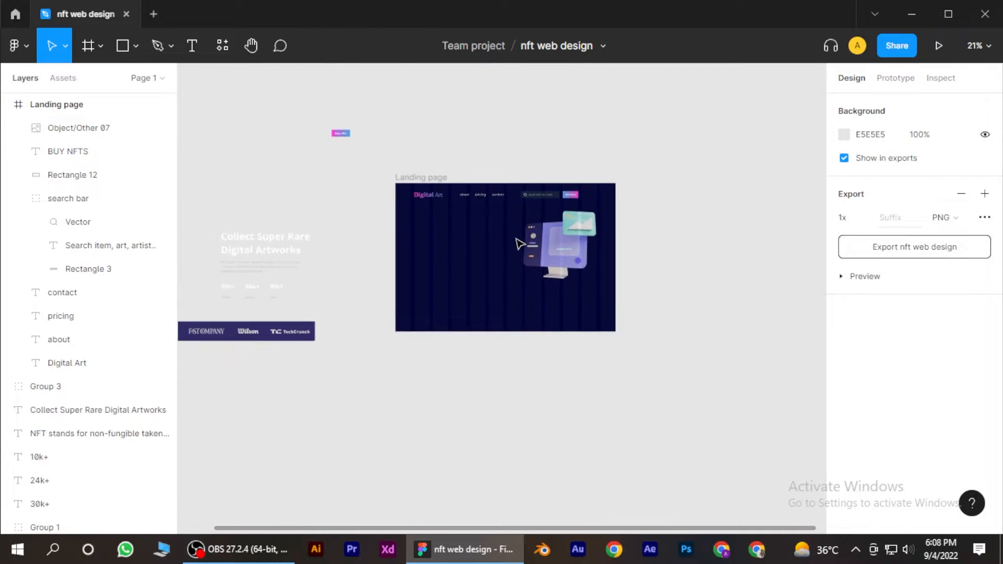
pyautogui.scroll(3, 519, 245)
pyautogui.scroll(-2, 520, 246)
pyautogui.scroll(3, 487, 254)
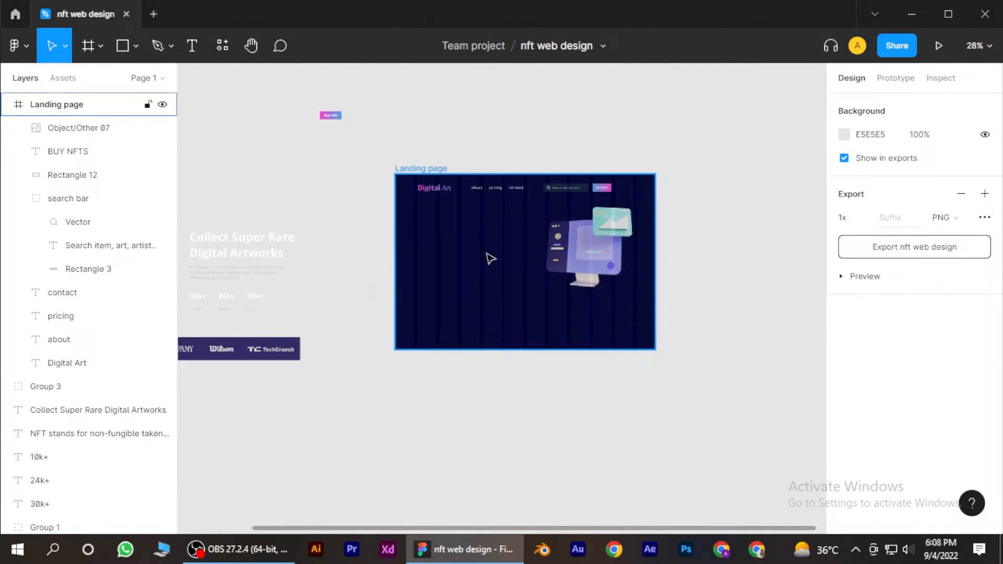
pyautogui.click(555, 257)
pyautogui.scroll(-2, 551, 253)
pyautogui.click(538, 164)
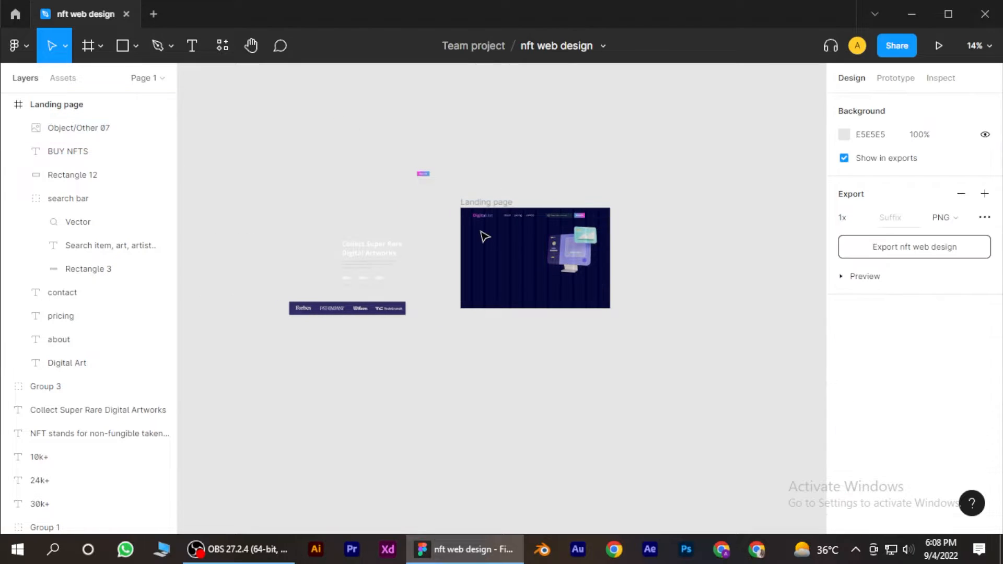
# Place a copy of the "Collect Super Rare Digital Artworks" heading below the Digital Art logo, at about X 102, Y 177.
pyautogui.scroll(2, 485, 324)
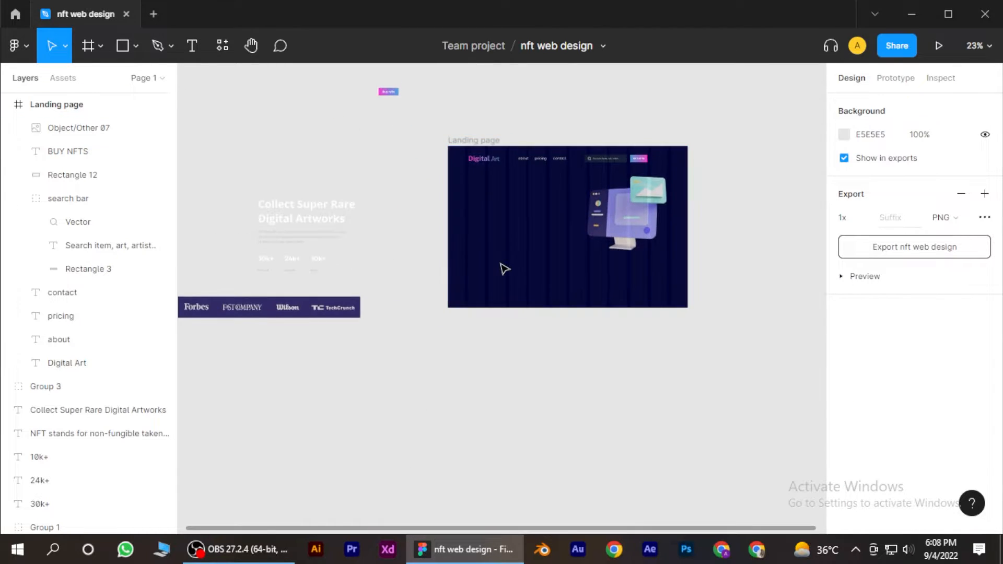
pyautogui.moveTo(492, 234); pyautogui.dragTo(436, 257)
pyautogui.scroll(1, 423, 253)
pyautogui.click(265, 222)
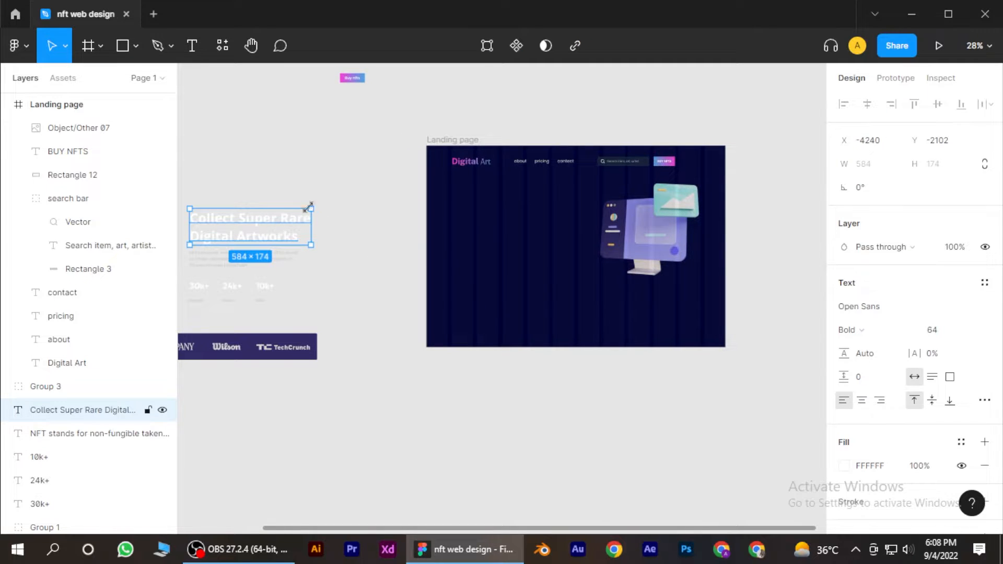
pyautogui.moveTo(265, 223); pyautogui.dragTo(526, 198)
pyautogui.scroll(3, 765, 378)
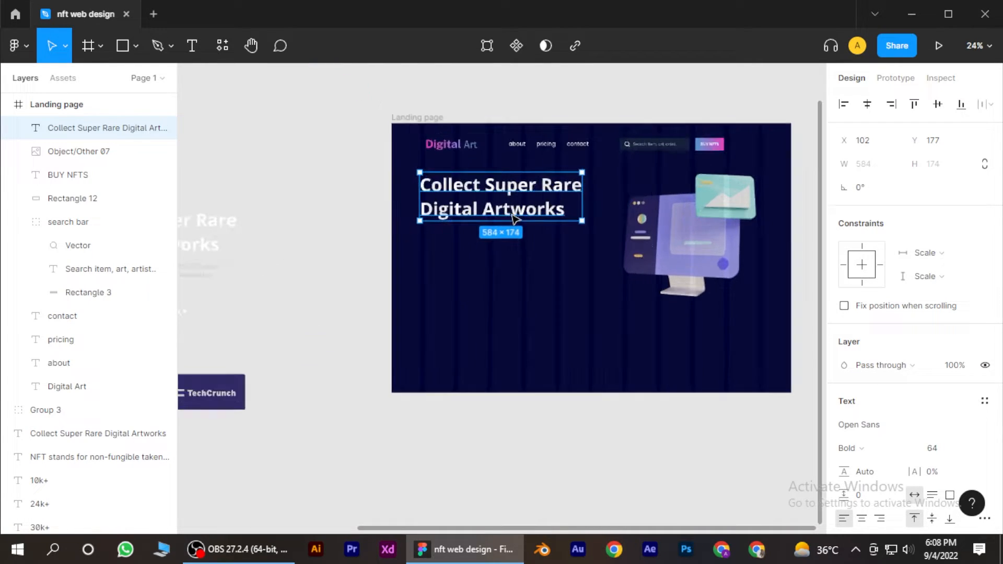
# Set the hero heading "Collect Super Rare Digital Artworks" to the Outfit font in Bold.
pyautogui.hscroll(2, 766, 378)
pyautogui.click(889, 428)
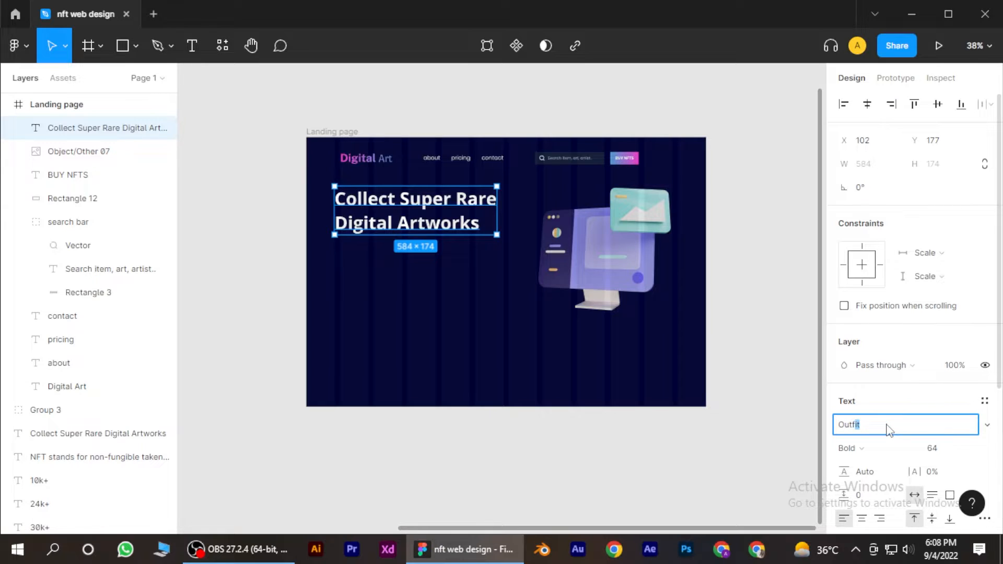
pyautogui.press('Return')
pyautogui.click(879, 450)
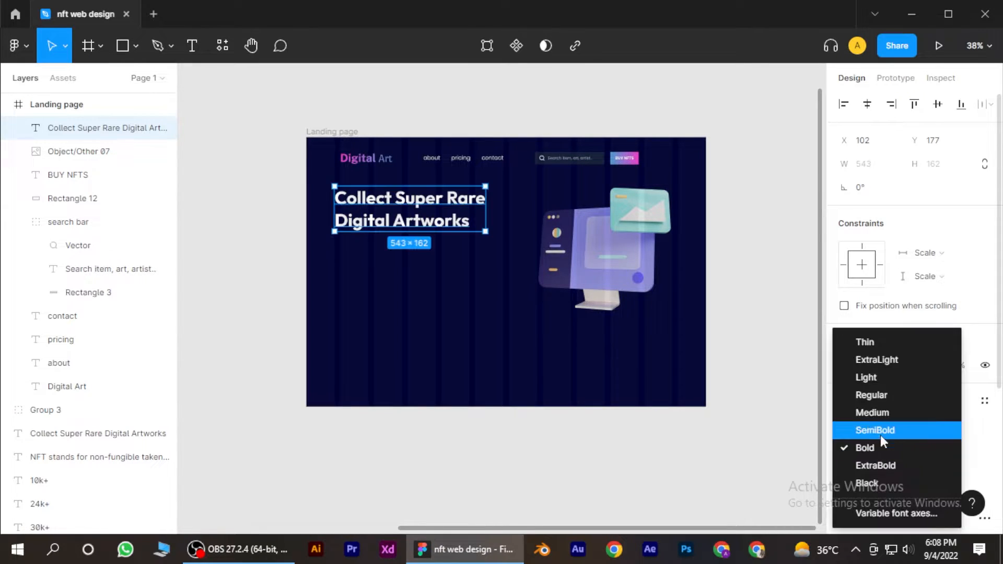
pyautogui.click(859, 448)
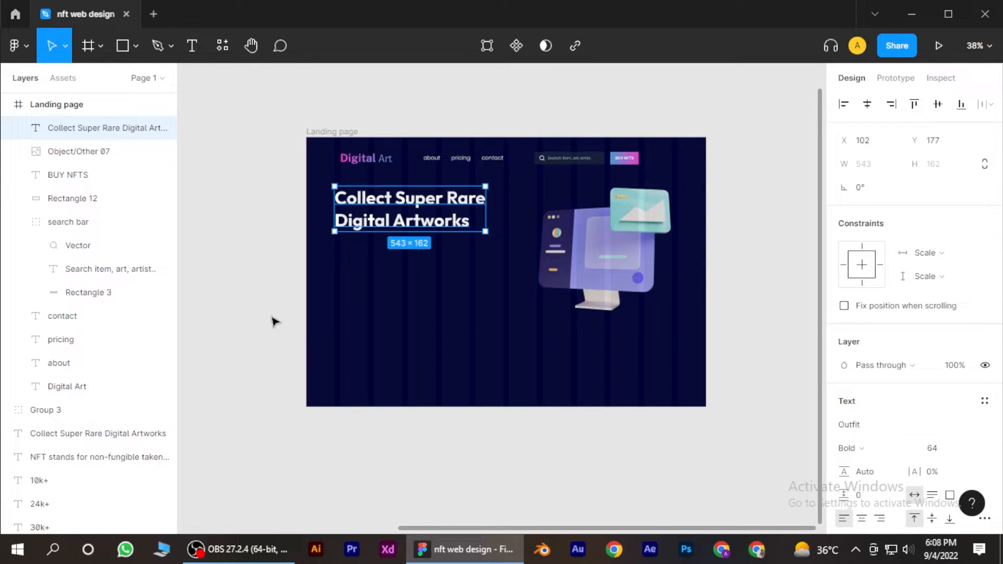
pyautogui.click(238, 285)
# Check the fill colour of the hero heading in the Landing page frame.
pyautogui.scroll(-3, 427, 327)
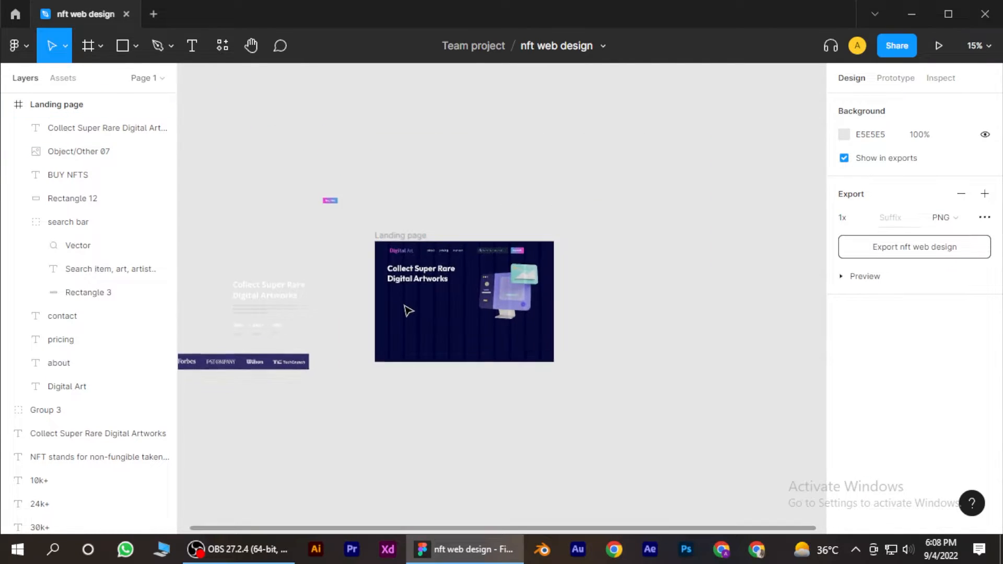
pyautogui.scroll(2, 409, 311)
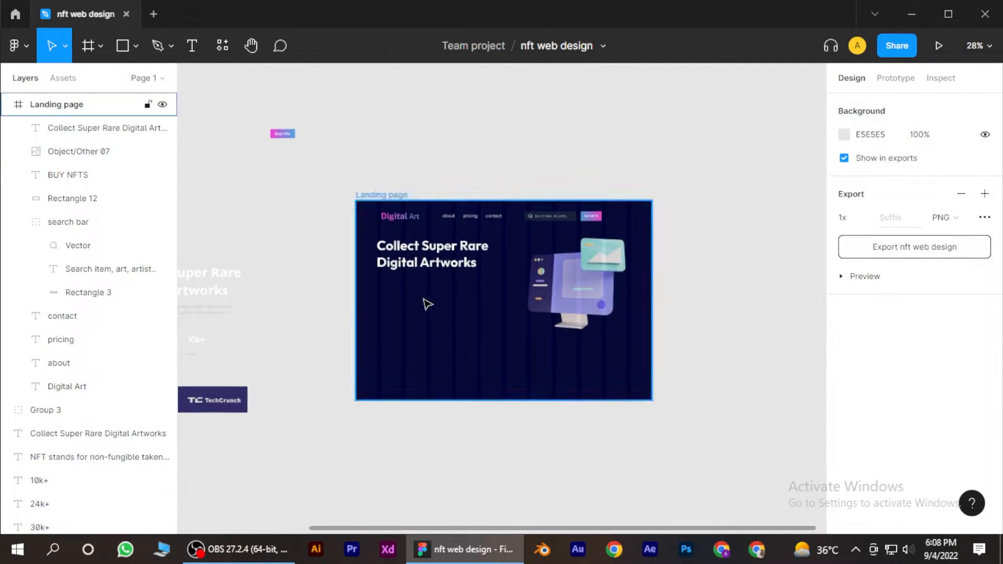
pyautogui.click(456, 265)
pyautogui.scroll(-4, 847, 476)
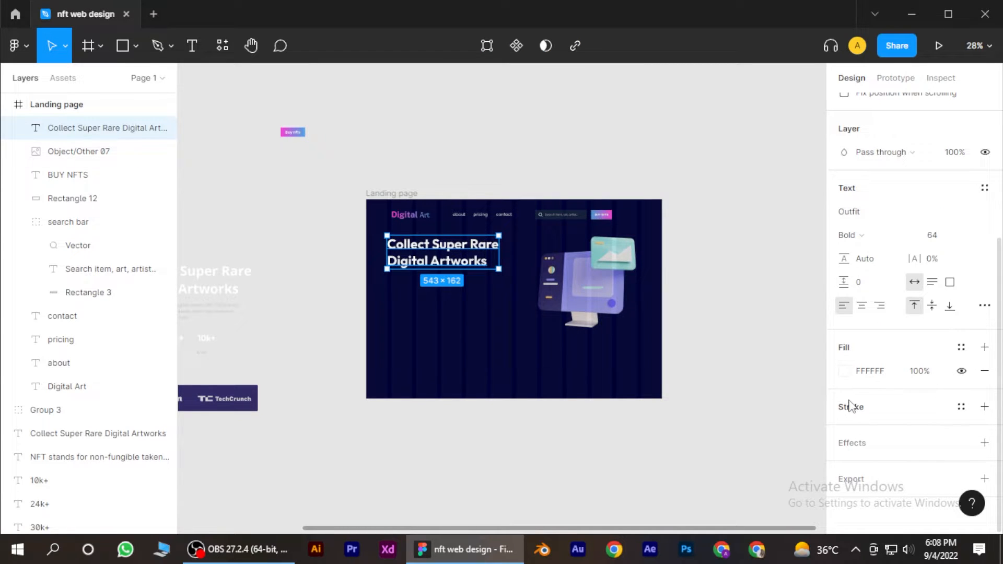
pyautogui.click(847, 371)
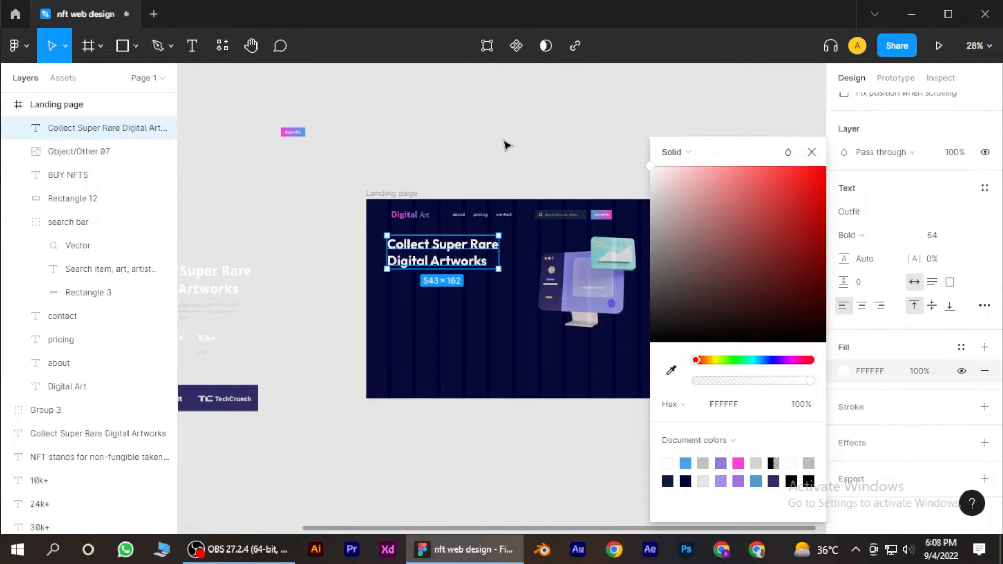
pyautogui.click(503, 146)
# Place a copy of the "NFT stands for non-fungible takens" paragraph below the hero heading, at about X 102, Y 385.
pyautogui.moveTo(485, 140); pyautogui.dragTo(541, 153)
pyautogui.click(232, 325)
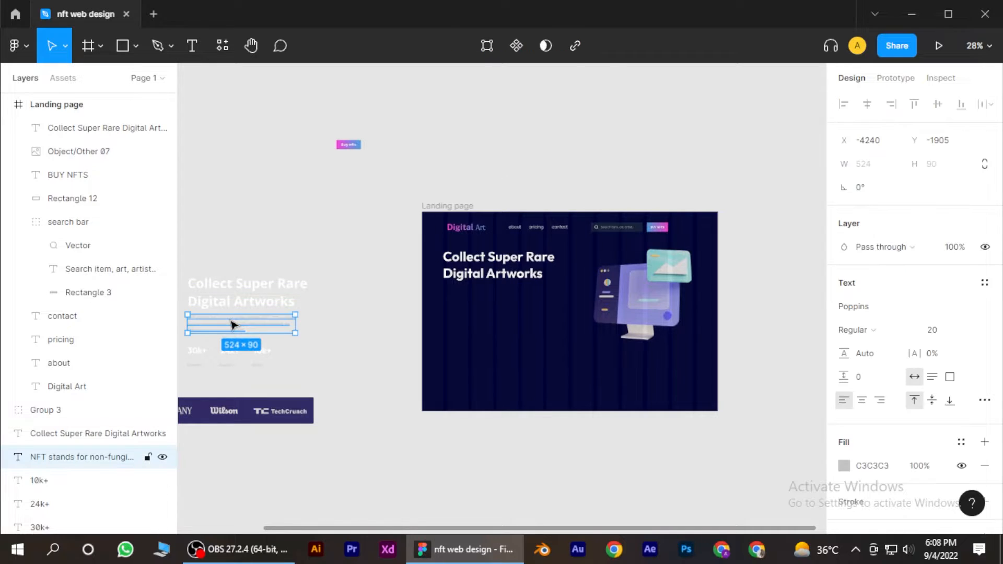
pyautogui.moveTo(237, 325); pyautogui.dragTo(492, 297)
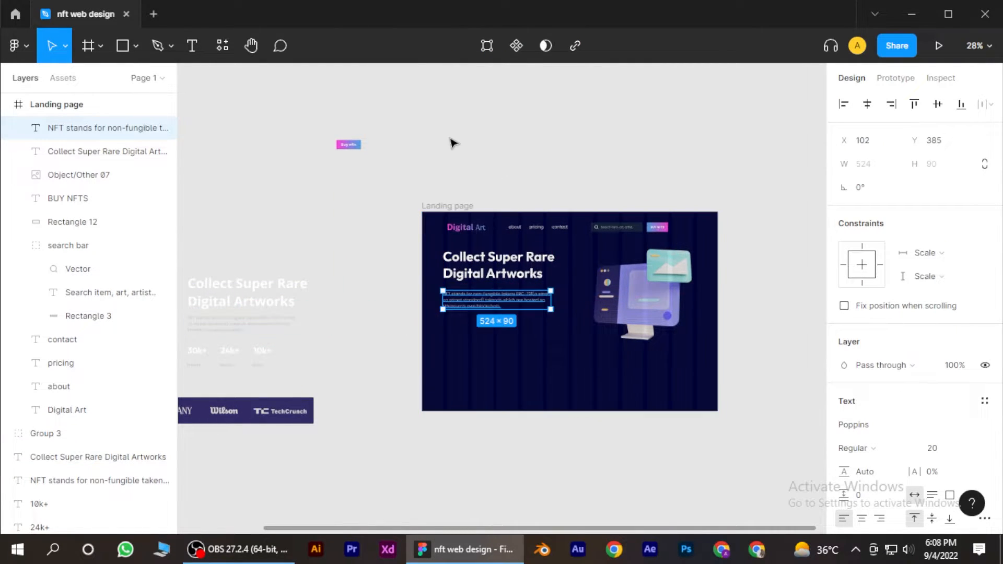
pyautogui.click(450, 143)
pyautogui.scroll(4, 470, 319)
pyautogui.scroll(4, 462, 337)
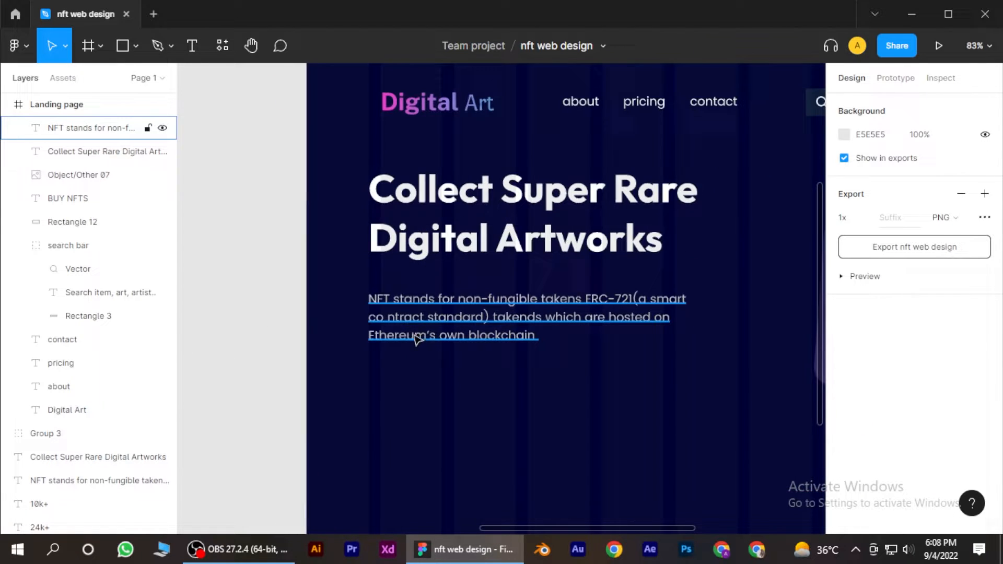
# Align the hero heading and its paragraph with the left edge of the Digital Art logo and bring the paragraph closer beneath the heading.
pyautogui.click(408, 240)
pyautogui.moveTo(407, 240); pyautogui.dragTo(420, 240)
pyautogui.moveTo(395, 308); pyautogui.dragTo(408, 294)
# Check the fill colour and font settings of the hero paragraph.
pyautogui.scroll(-4, 414, 309)
pyautogui.scroll(3, 470, 314)
pyautogui.scroll(-4, 914, 438)
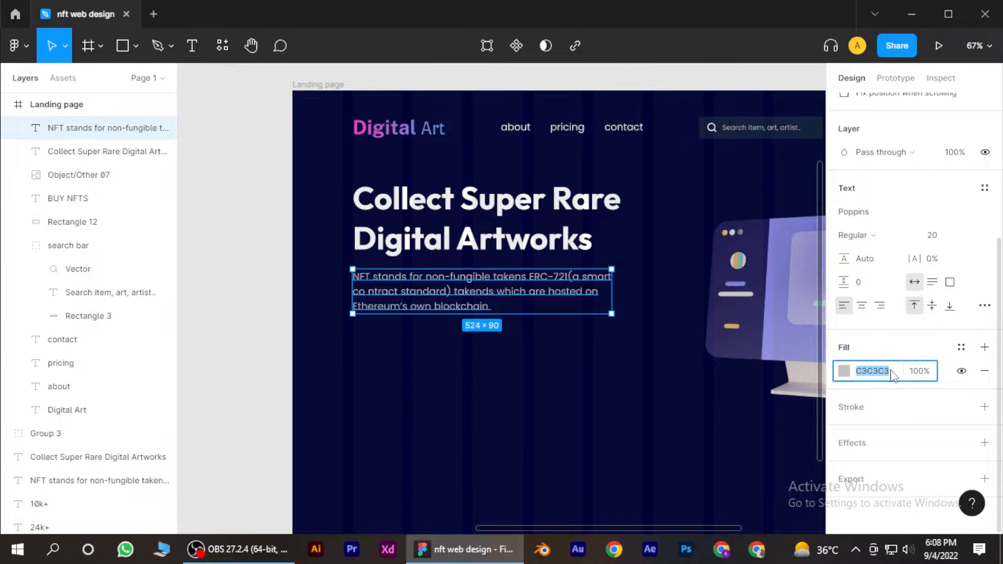
pyautogui.click(842, 372)
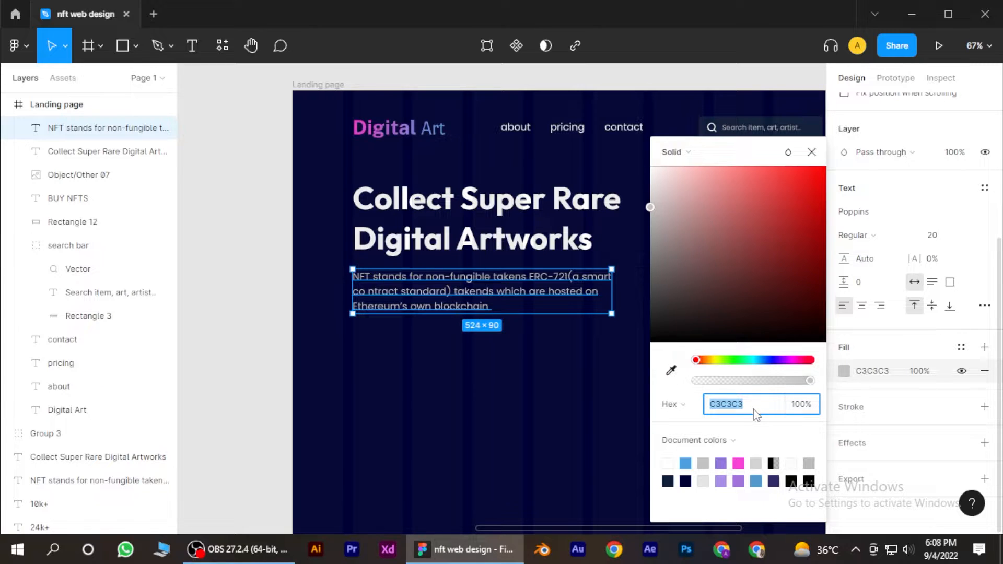
pyautogui.click(811, 152)
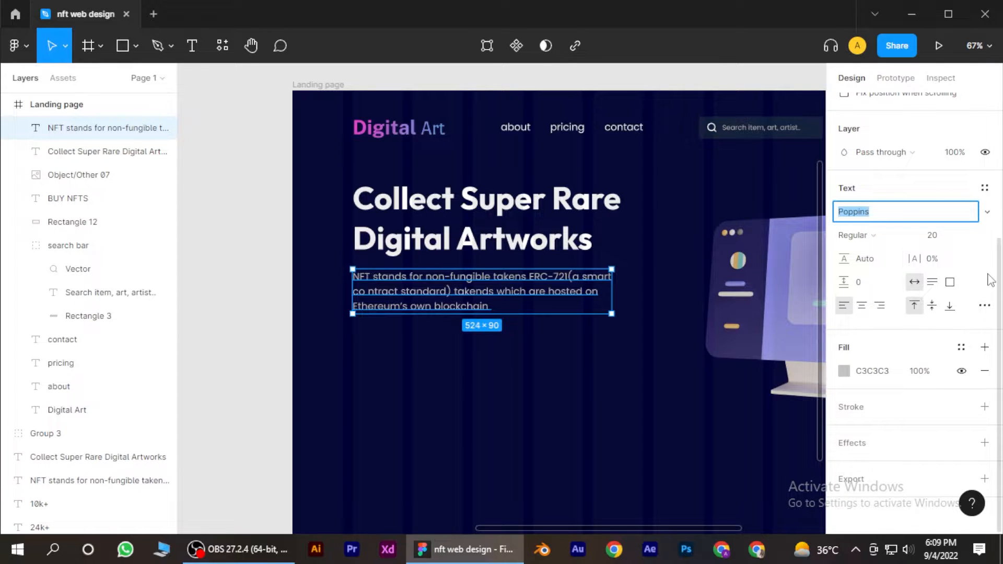
pyautogui.click(215, 222)
pyautogui.scroll(-5, 264, 359)
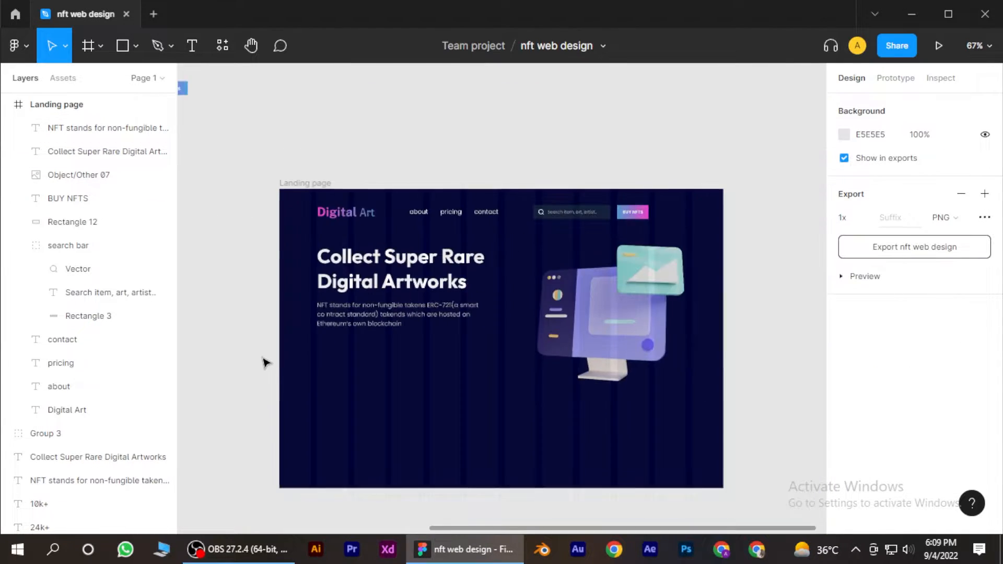
# Place a copy of the "30k+" text below the hero paragraph, left-aligned with it at about X 122, Y 523.
pyautogui.scroll(-3, 362, 393)
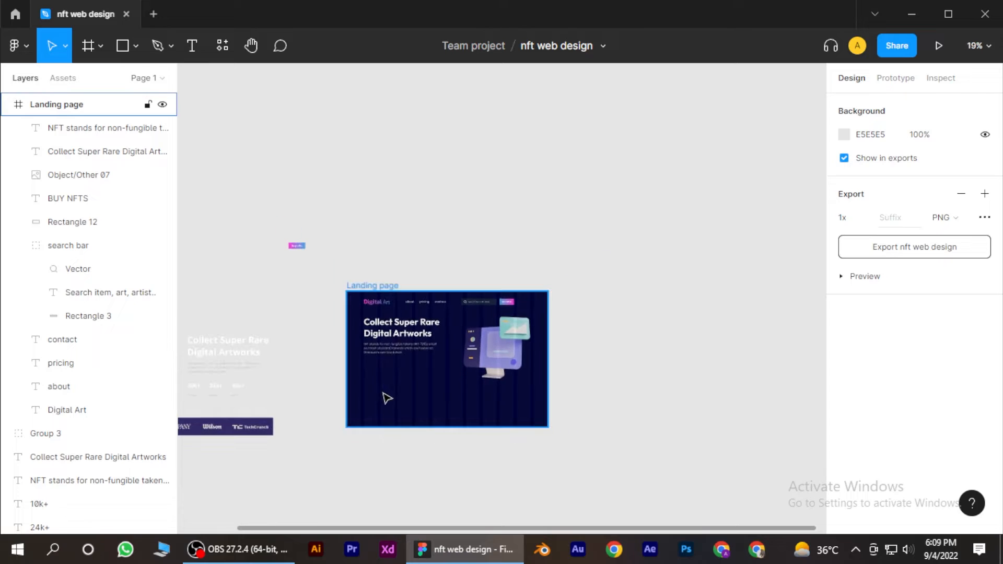
pyautogui.moveTo(385, 396); pyautogui.dragTo(453, 332)
pyautogui.scroll(5, 340, 331)
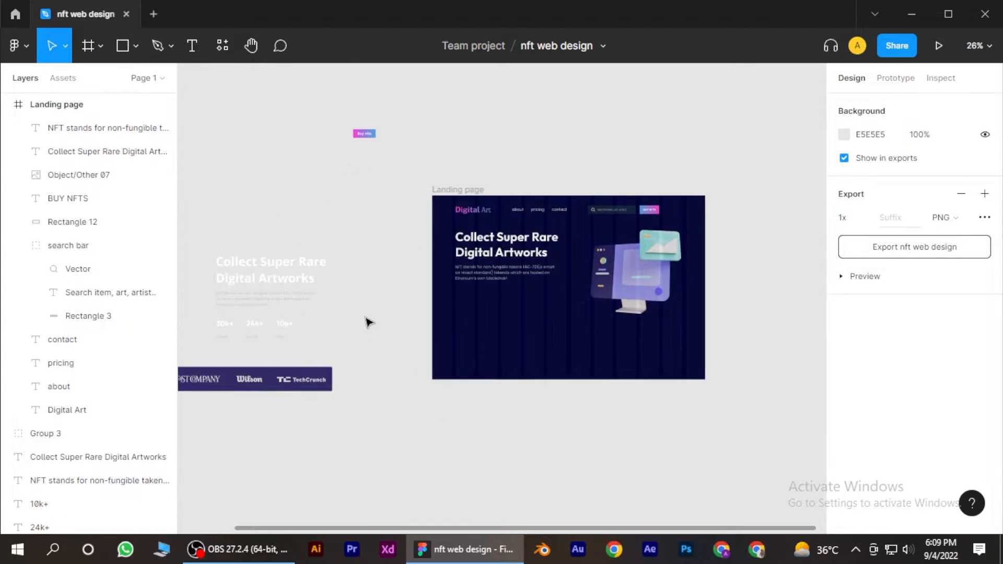
pyautogui.hscroll(-1, 443, 322)
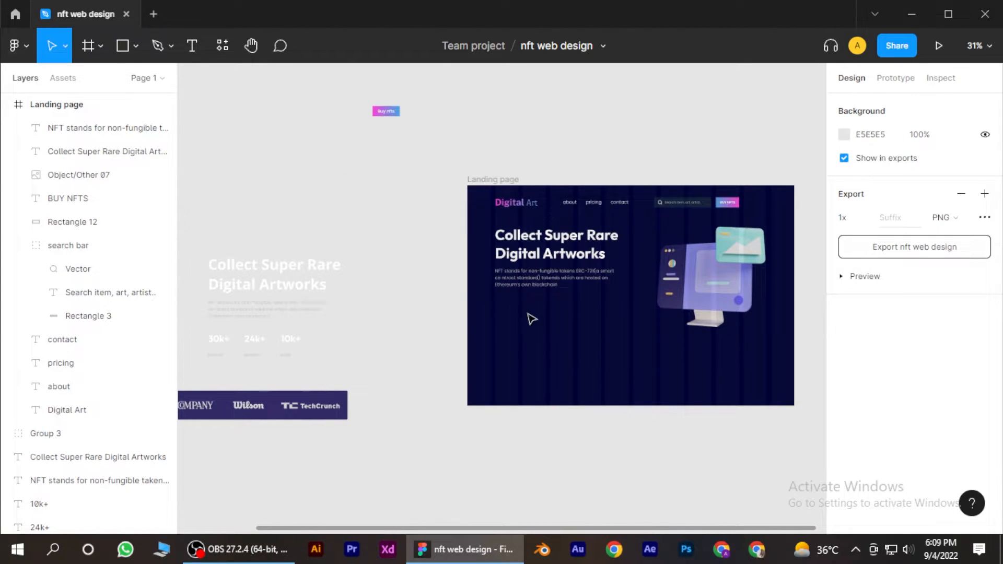
pyautogui.click(220, 341)
pyautogui.moveTo(256, 328); pyautogui.dragTo(507, 312)
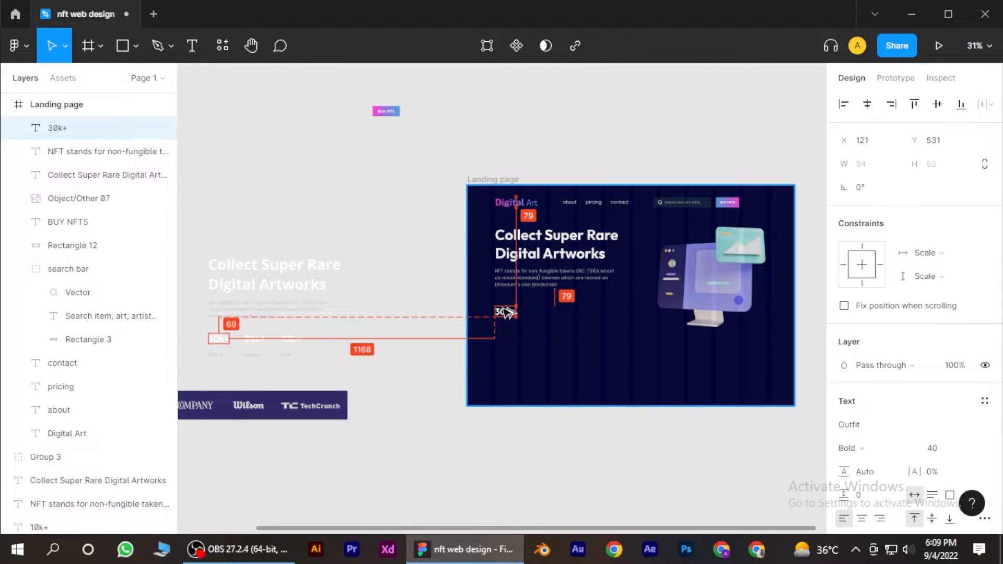
pyautogui.click(399, 253)
pyautogui.scroll(5, 517, 330)
pyautogui.hscroll(3, 377, 363)
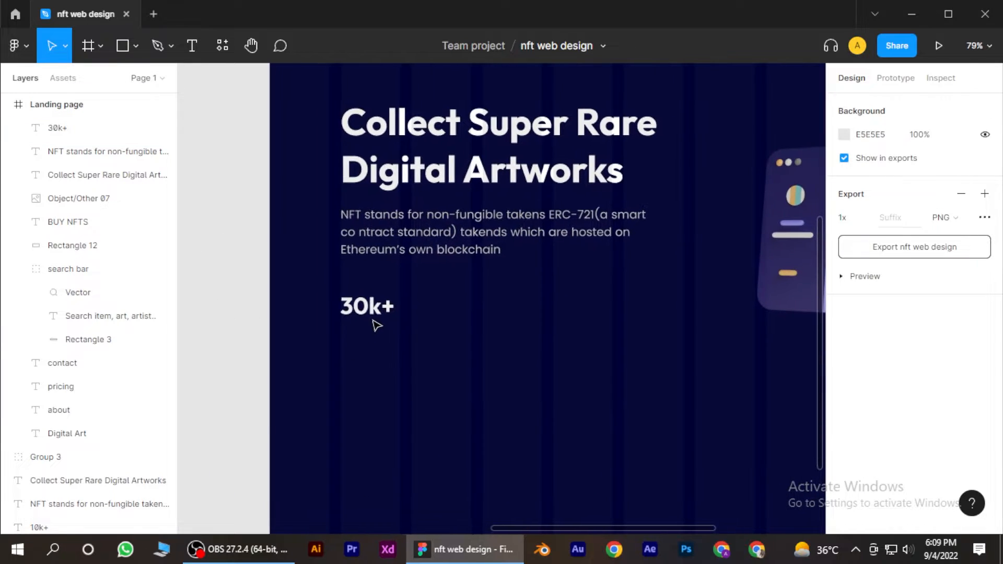
pyautogui.moveTo(372, 312); pyautogui.dragTo(372, 320)
pyautogui.scroll(-5, 371, 319)
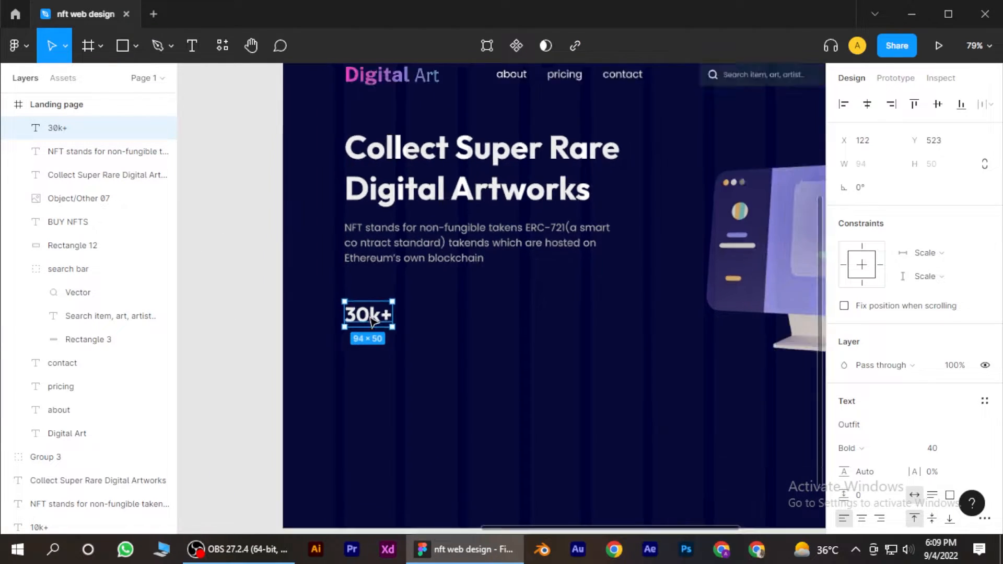
# Duplicate the "30k+" text twice along the same row, at about X 243 and X 365, Y 523.
pyautogui.scroll(-4, 385, 353)
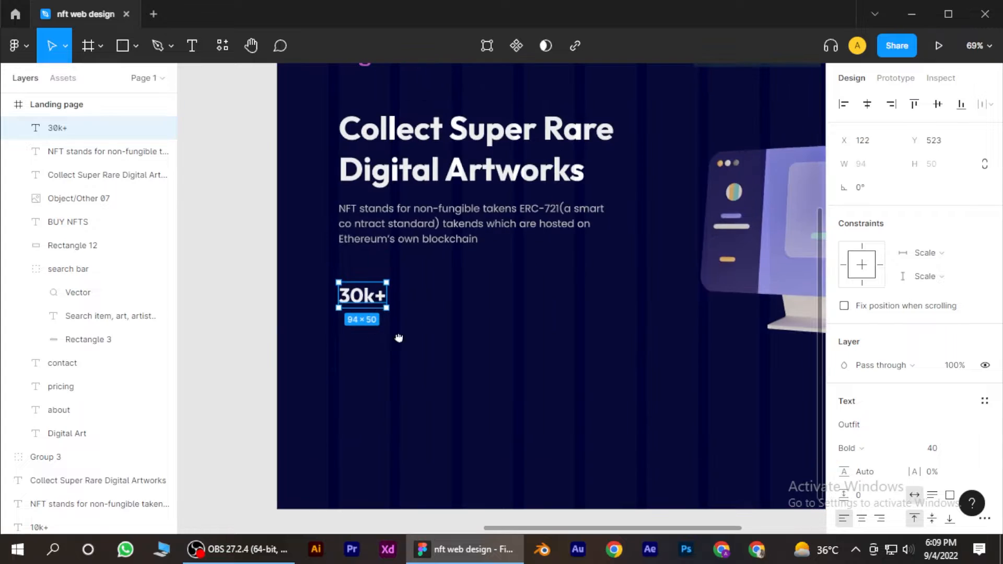
pyautogui.scroll(4, 434, 359)
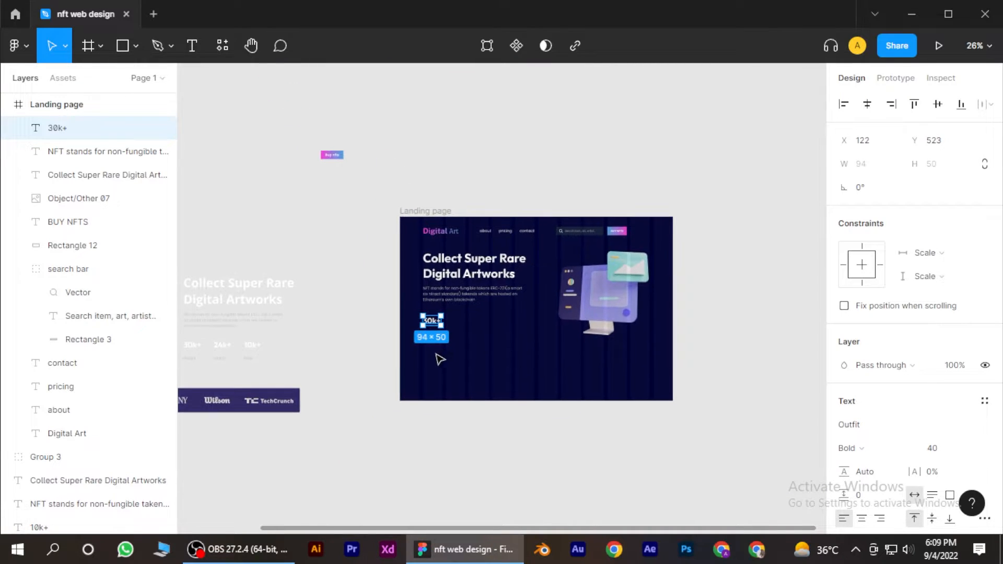
pyautogui.moveTo(438, 306); pyautogui.dragTo(478, 309)
pyautogui.scroll(5, 479, 311)
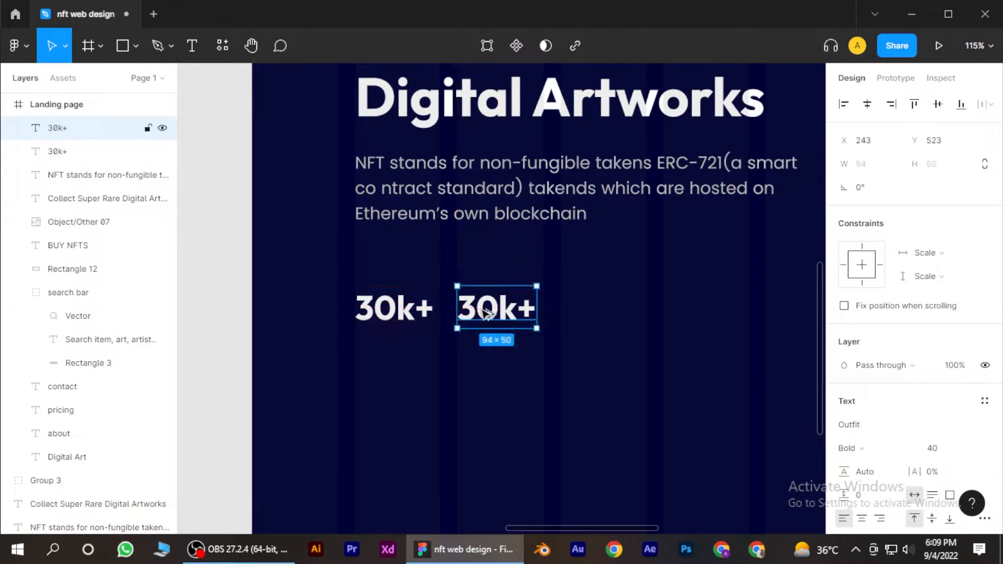
pyautogui.moveTo(479, 313); pyautogui.dragTo(570, 316)
# Change the middle "30k+" text in the statistics row to "24k+".
pyautogui.press('Return')
pyautogui.click(517, 309)
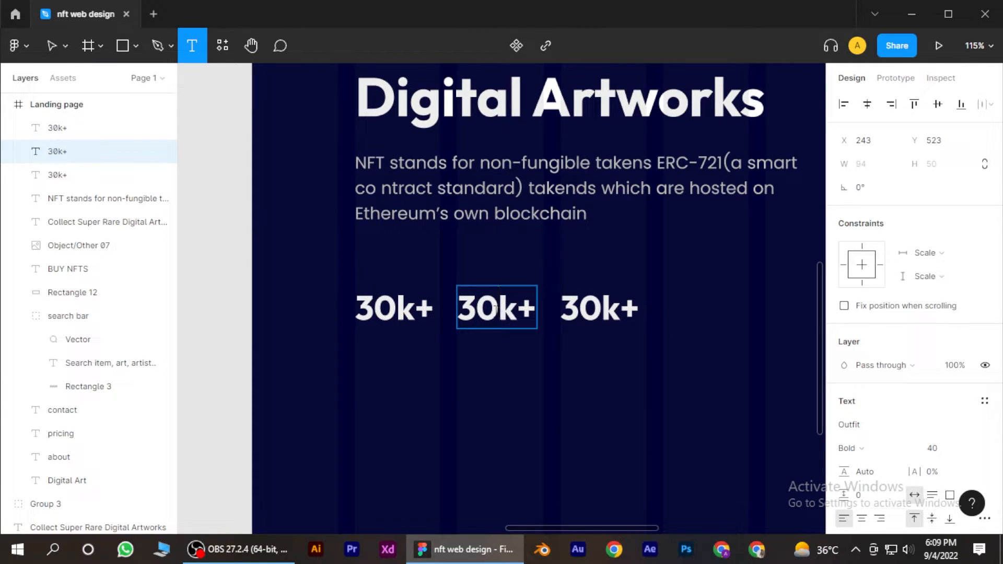
pyautogui.write('24')
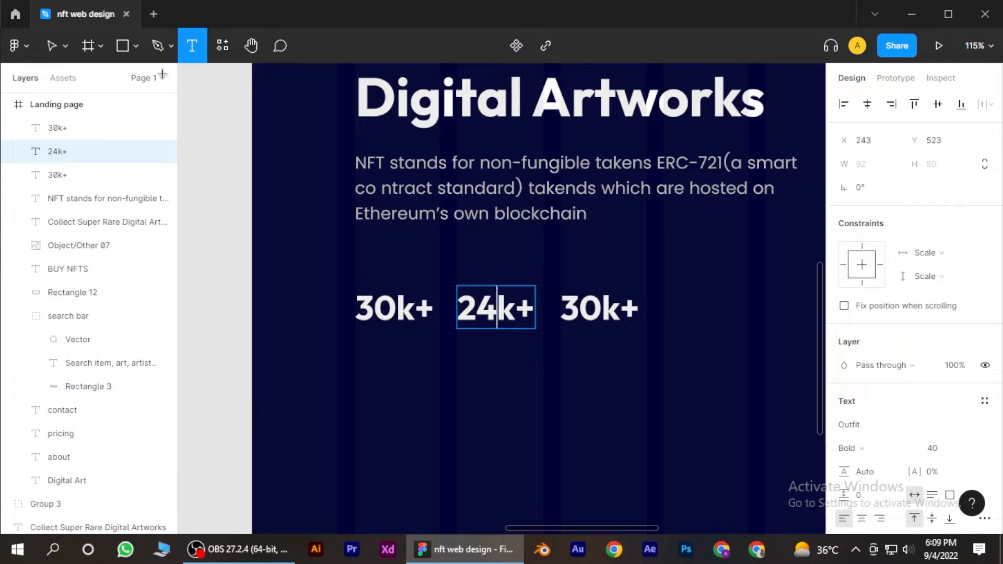
pyautogui.click(217, 208)
# Change the third "30k+" text in the statistics row to "10k+".
pyautogui.doubleClick(600, 310)
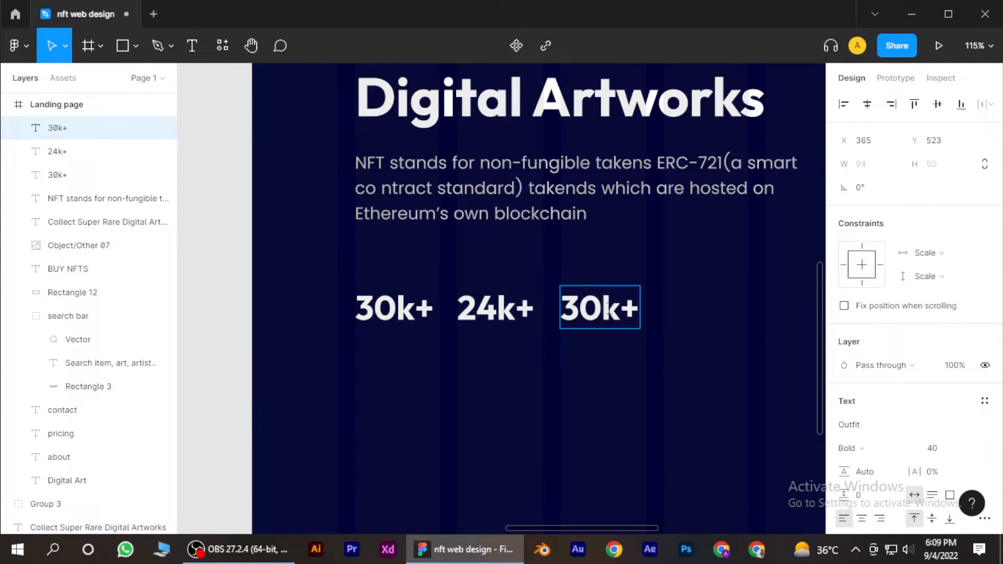
pyautogui.press('BackSpace')
pyautogui.press('BackSpace')
pyautogui.write('10')
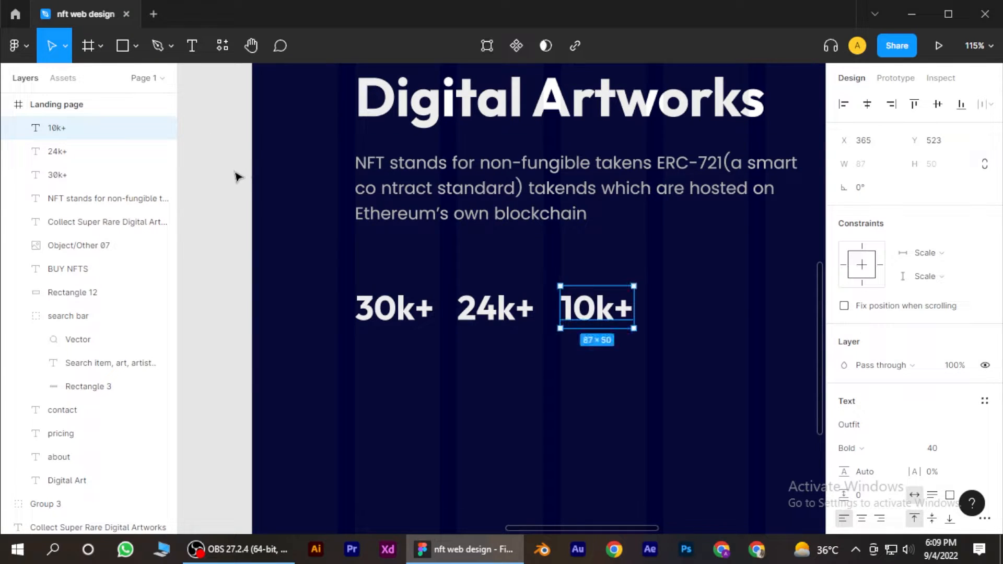
pyautogui.scroll(-5, 483, 296)
pyautogui.click(287, 275)
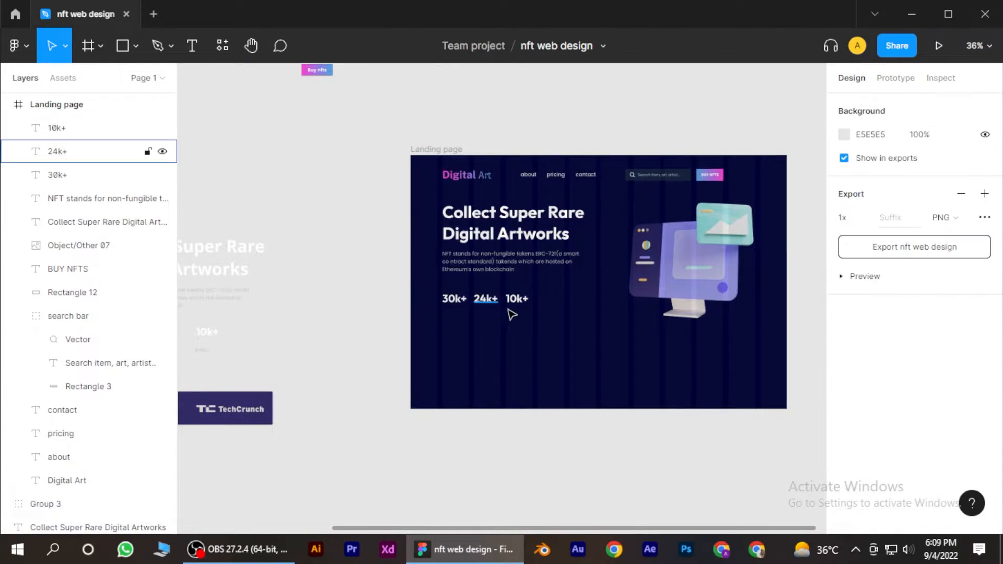
# Move the group of Artwork, Auction and Artist labels into the Landing page frame below the statistics row, at about X 122, Y 609.
pyautogui.scroll(5, 512, 314)
pyautogui.scroll(-5, 459, 297)
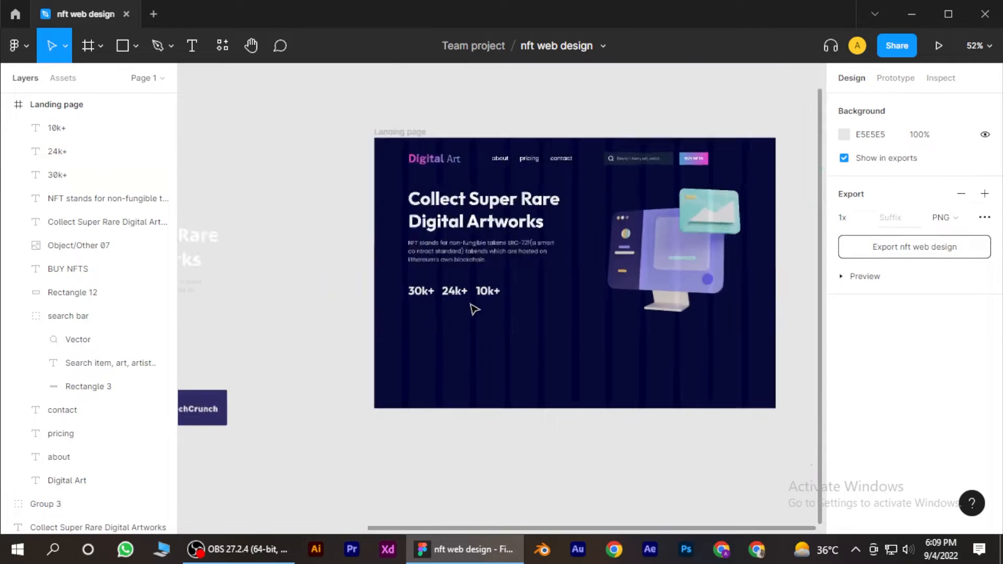
pyautogui.scroll(4, 489, 299)
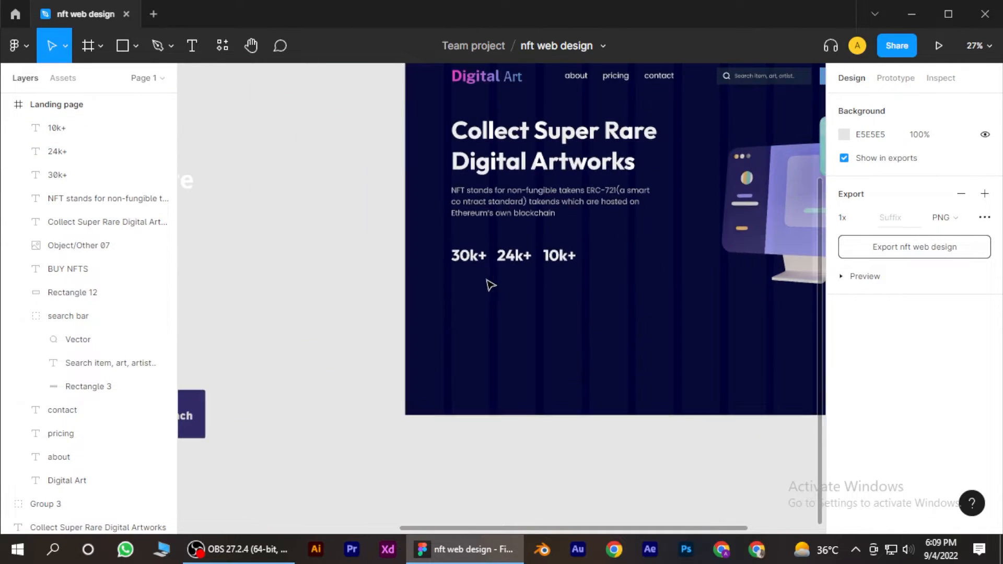
pyautogui.scroll(-1, 522, 311)
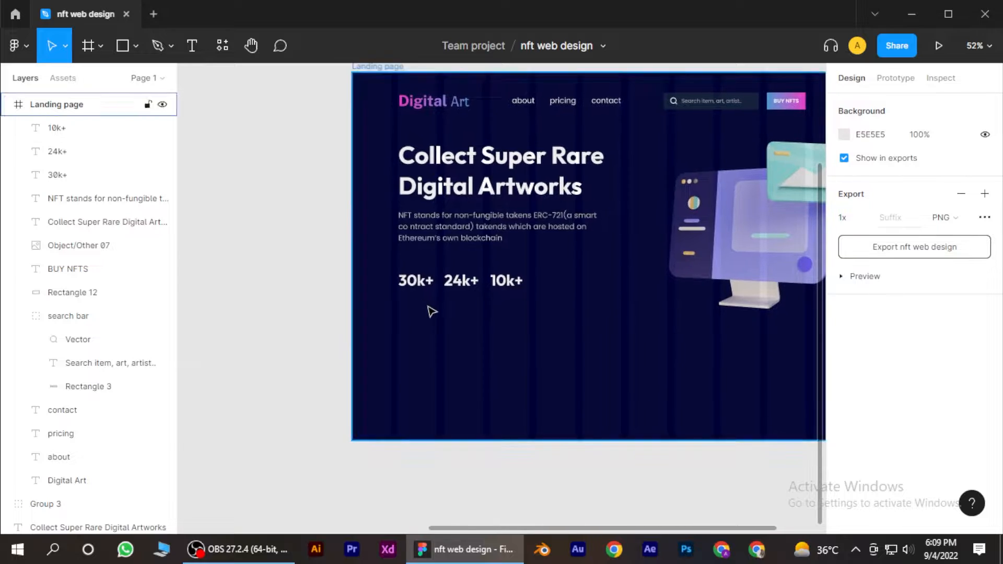
pyautogui.scroll(-2, 430, 308)
pyautogui.scroll(3, 310, 318)
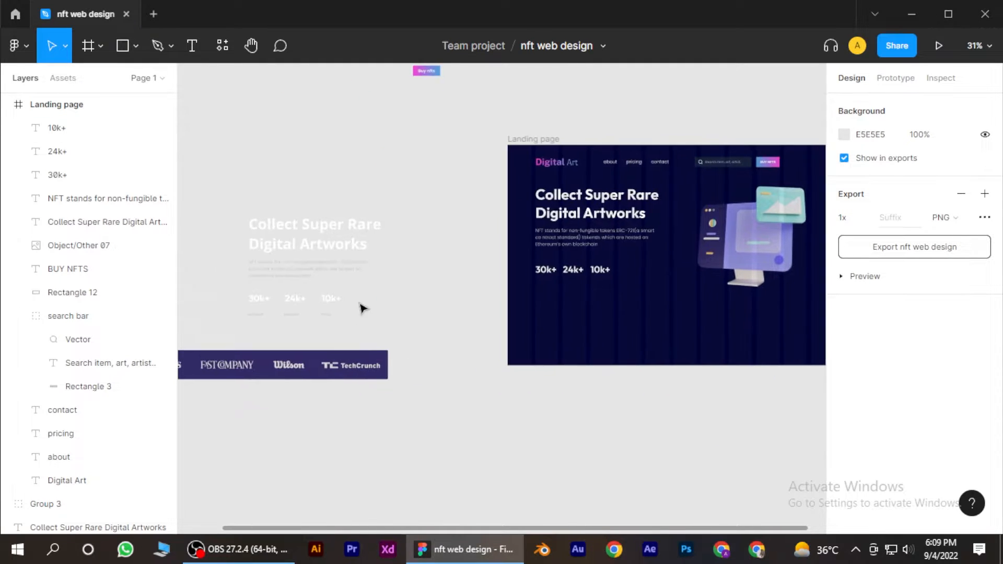
pyautogui.click(231, 318)
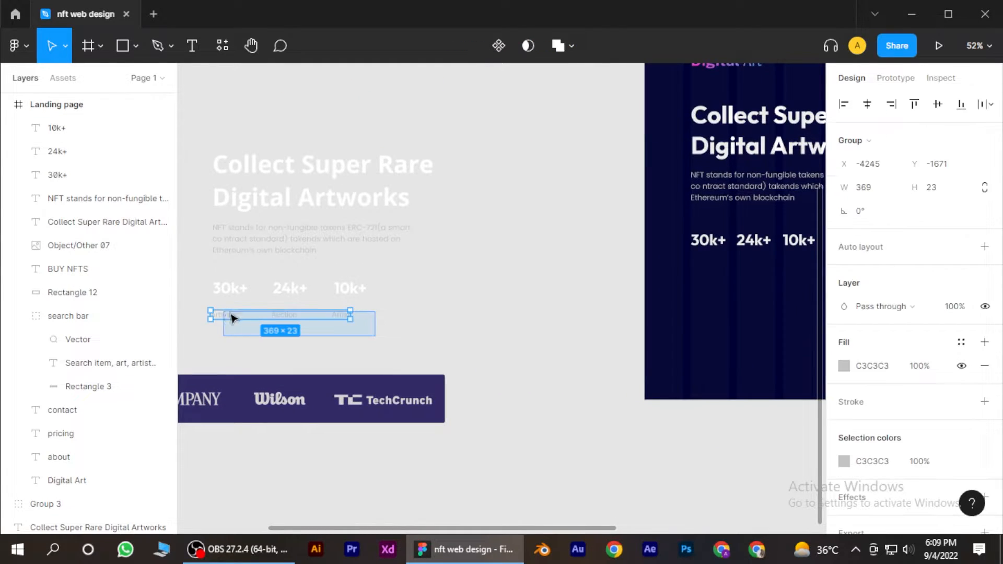
pyautogui.moveTo(289, 317); pyautogui.dragTo(766, 268)
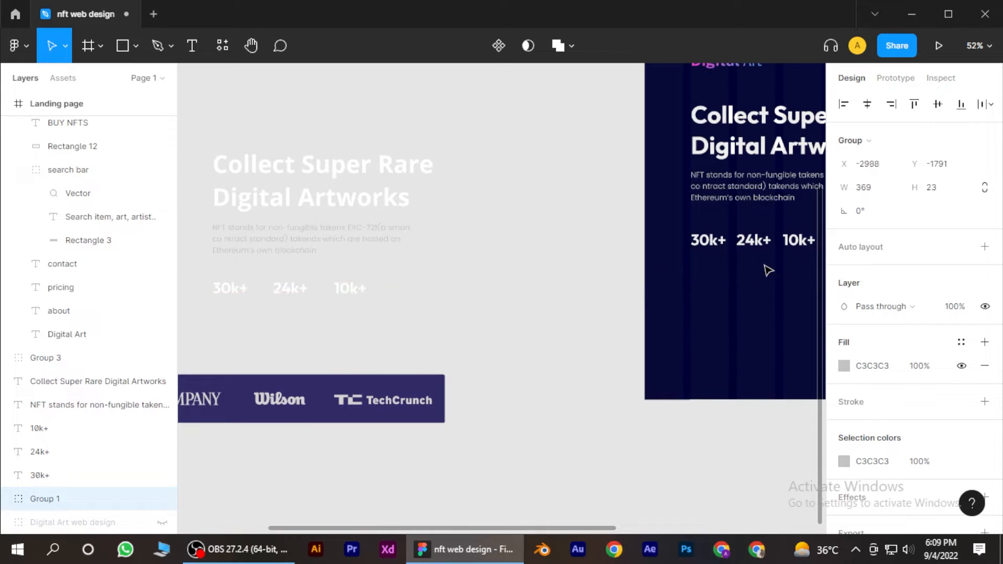
pyautogui.scroll(4, 510, 320)
pyautogui.scroll(2, 563, 273)
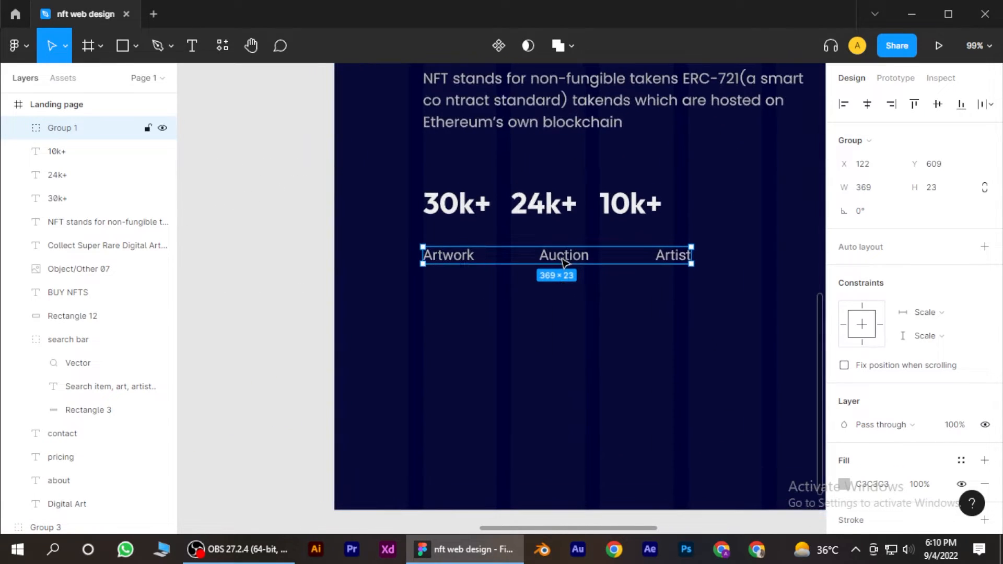
# Move the group of Artwork, Auction and Artist labels up closer to the statistics row, at Y 587.
pyautogui.moveTo(567, 265); pyautogui.dragTo(568, 247)
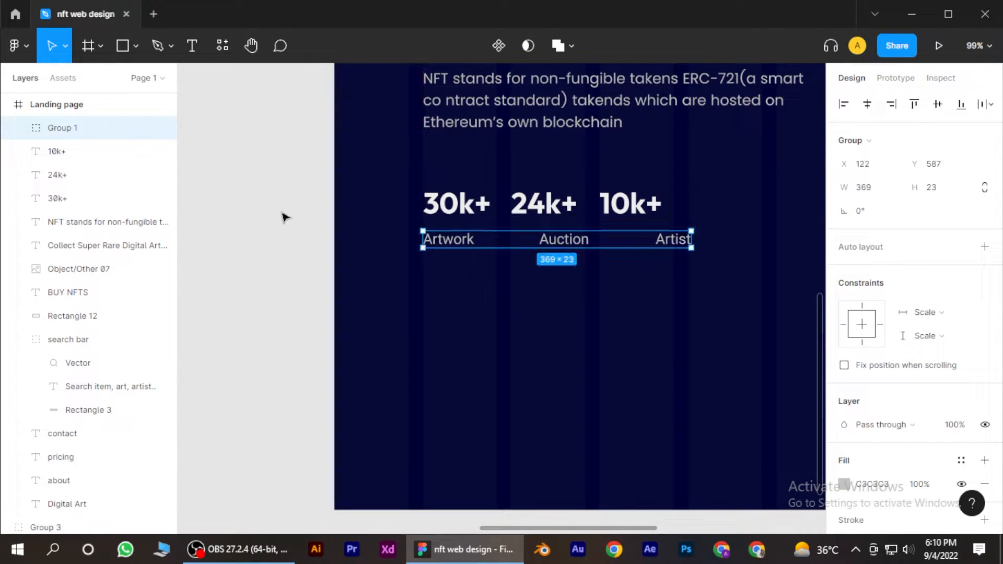
pyautogui.click(286, 216)
pyautogui.scroll(-3, 564, 295)
pyautogui.scroll(2, 511, 269)
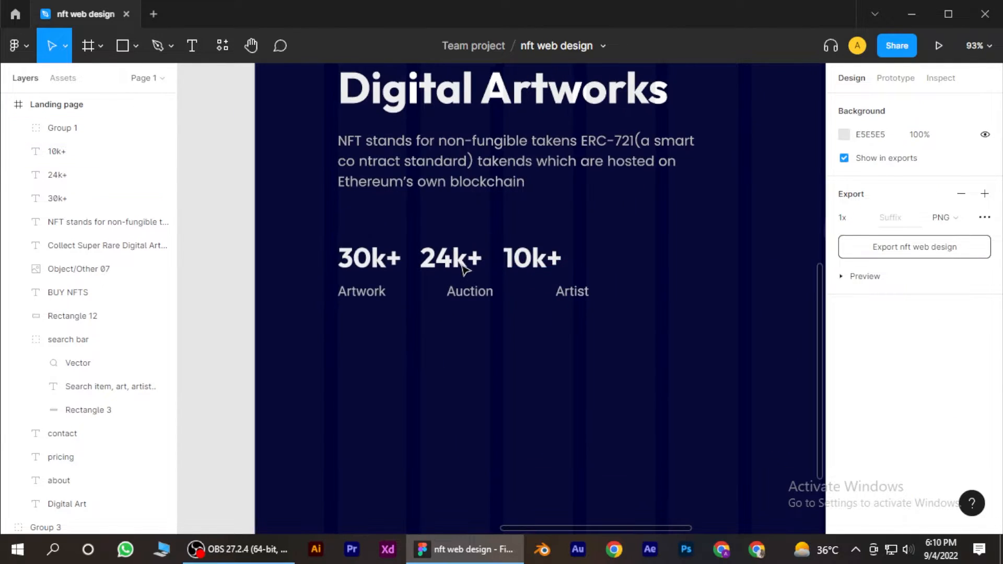
# Spread out the statistics row by shifting "24k+" and "10k+" sideways, with "10k+" at about X 401.
pyautogui.click(540, 264)
pyautogui.moveTo(543, 262); pyautogui.dragTo(554, 261)
pyautogui.moveTo(466, 261); pyautogui.dragTo(477, 261)
pyautogui.moveTo(547, 260); pyautogui.dragTo(557, 259)
pyautogui.hotkey('ctrl', '-')
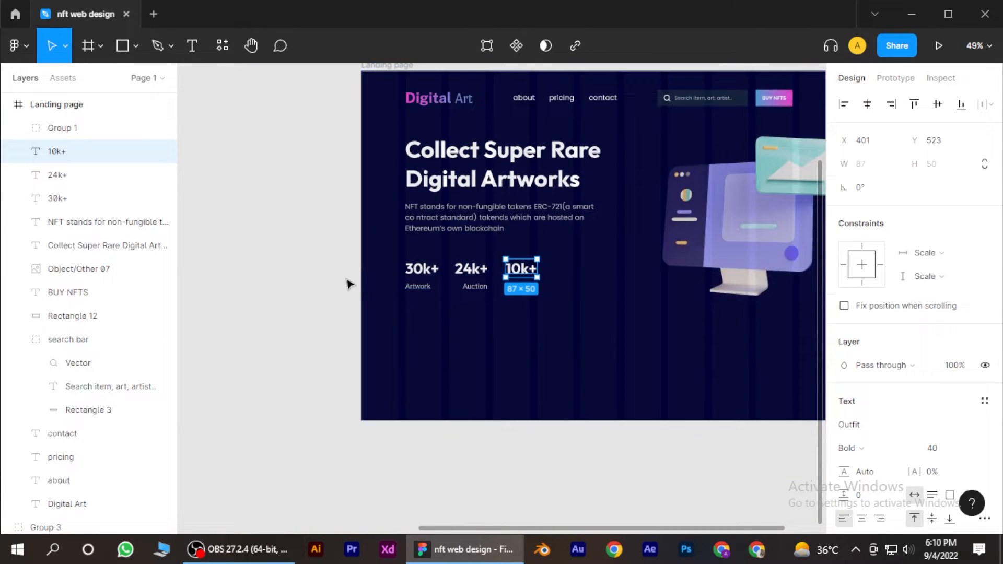
# Ungroup the Artwork, Auction and Artist labels into separate text layers.
pyautogui.click(349, 284)
pyautogui.scroll(5, 470, 287)
pyautogui.click(359, 285)
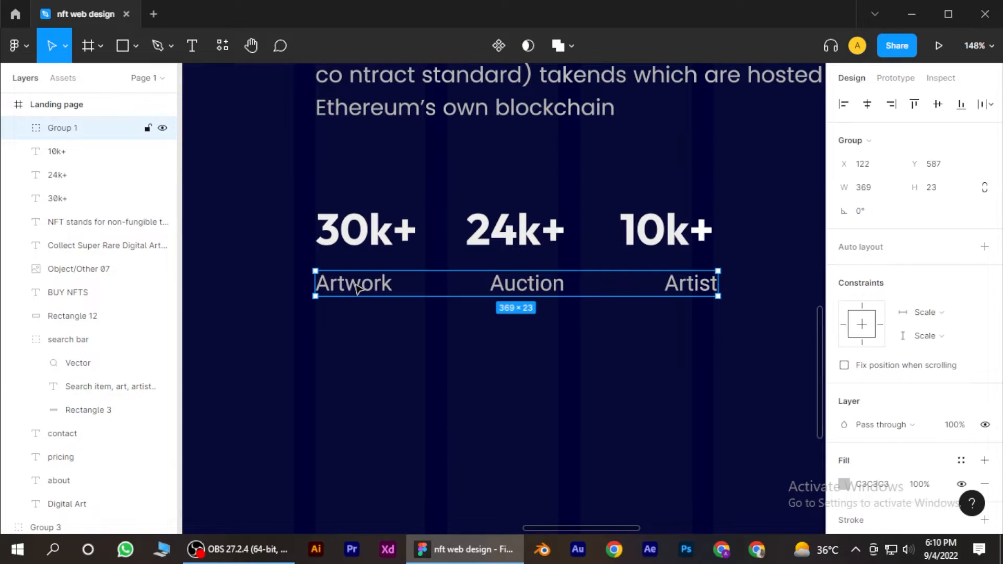
pyautogui.rightClick(357, 287)
pyautogui.click(385, 280)
pyautogui.scroll(-3, 432, 300)
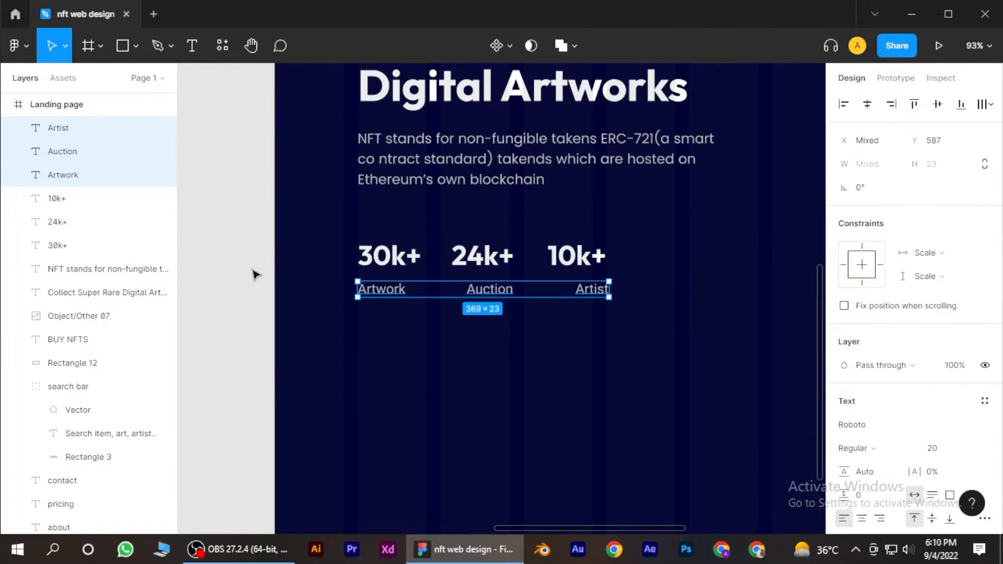
pyautogui.click(255, 274)
# Move the Artwork label up beneath "30k+", at about X 122, Y 580.
pyautogui.scroll(3, 366, 292)
pyautogui.click(371, 289)
pyautogui.scroll(-3, 871, 403)
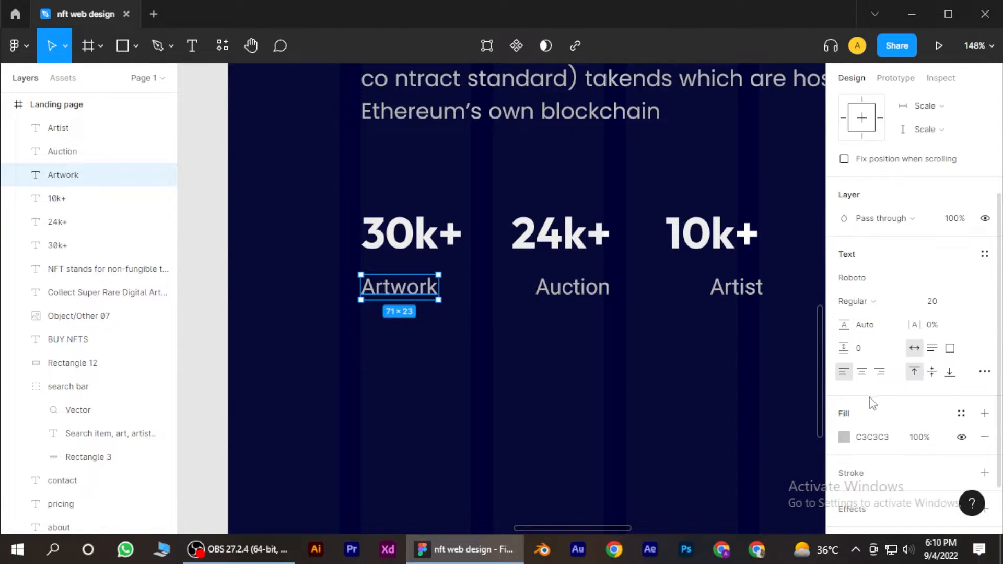
pyautogui.click(888, 283)
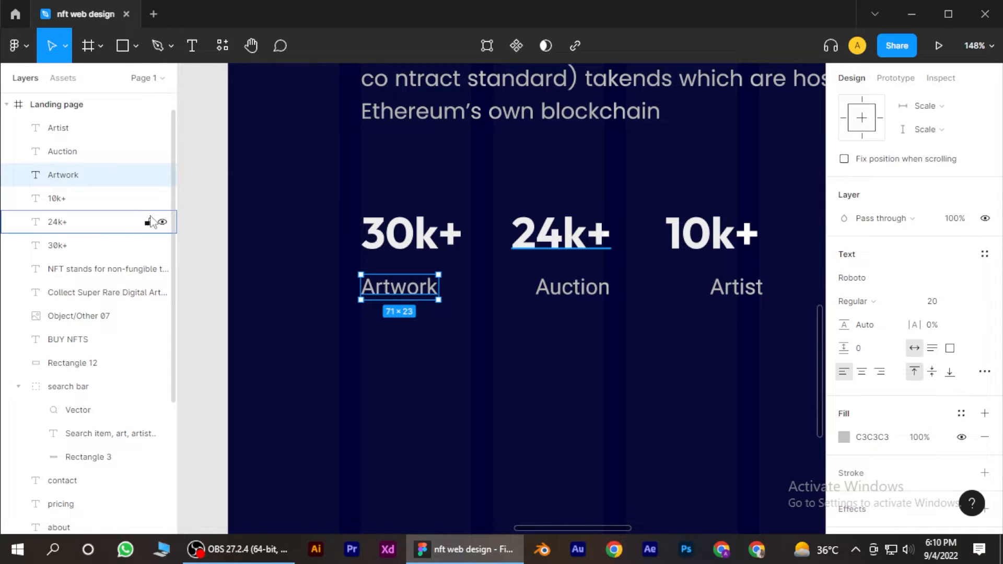
pyautogui.click(329, 253)
pyautogui.scroll(2, 405, 288)
pyautogui.moveTo(405, 287); pyautogui.dragTo(379, 280)
pyautogui.scroll(-5, 454, 300)
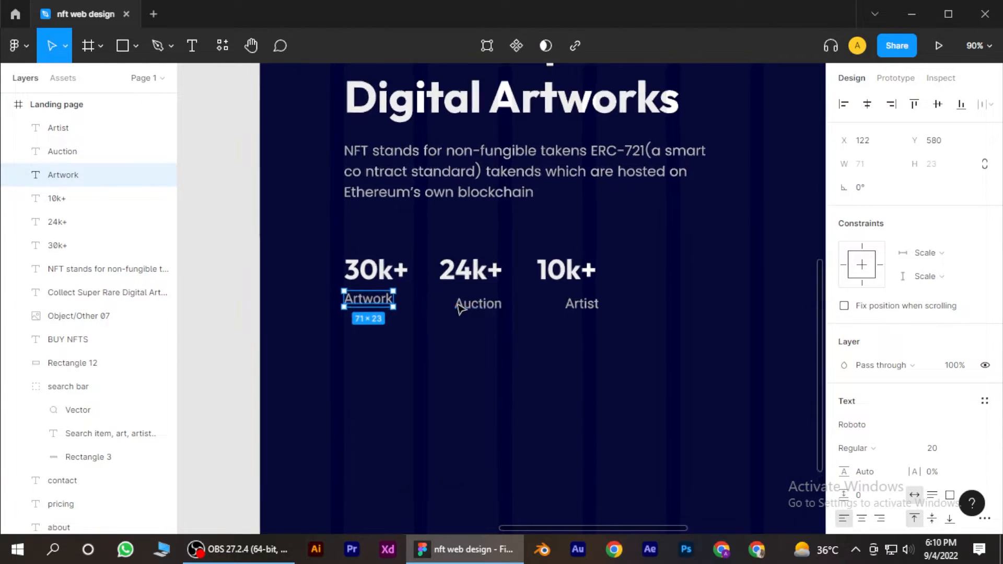
# Raise the Auction and Artist labels to about Y 580, level with the Artwork label.
pyautogui.scroll(4, 459, 308)
pyautogui.moveTo(470, 302); pyautogui.dragTo(472, 296)
pyautogui.hscroll(2, 572, 321)
pyautogui.moveTo(638, 314); pyautogui.dragTo(637, 306)
pyautogui.scroll(-5, 560, 323)
pyautogui.scroll(-3, 561, 323)
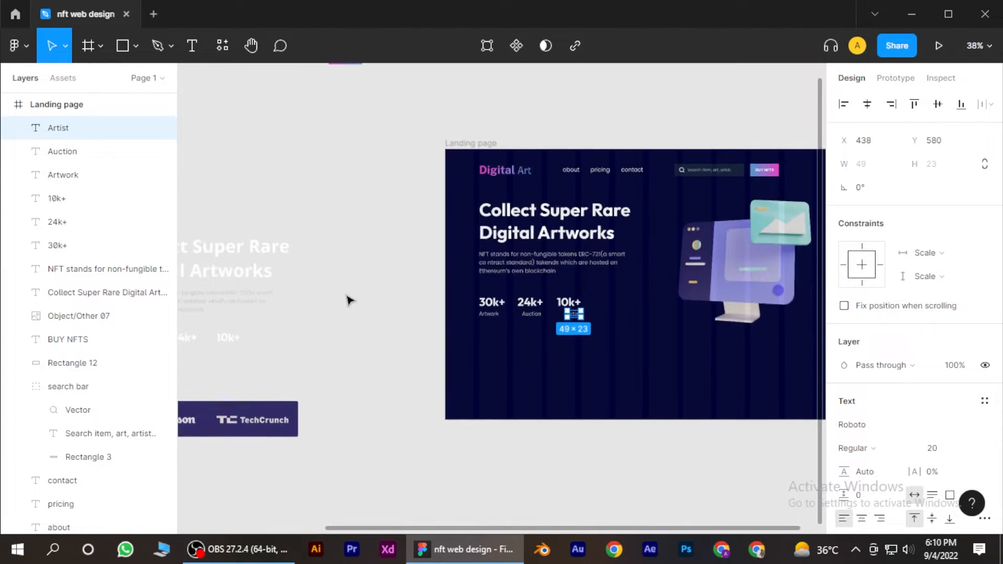
pyautogui.click(432, 321)
pyautogui.hscroll(3, 441, 325)
pyautogui.scroll(5, 538, 321)
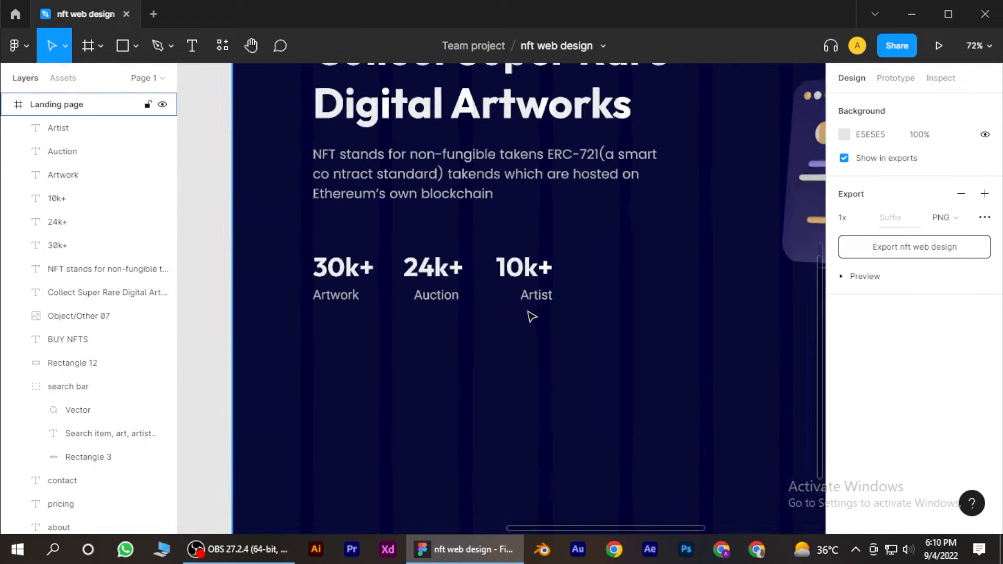
# Align the Auction label with the left edge of "24k+" and the Artist label with "10k+" at X 401.
pyautogui.moveTo(421, 300); pyautogui.dragTo(401, 301)
pyautogui.click(550, 302)
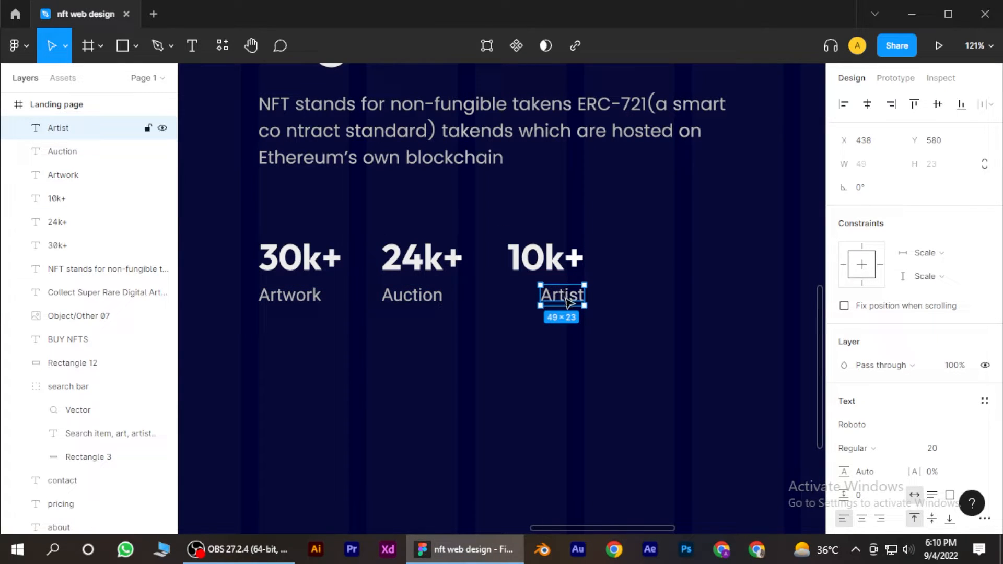
pyautogui.moveTo(569, 302); pyautogui.dragTo(533, 302)
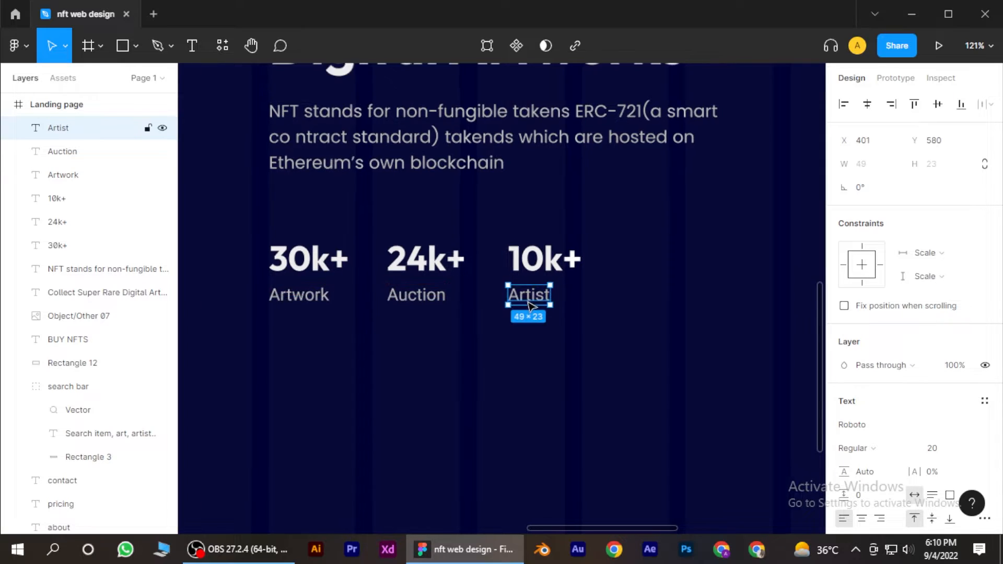
pyautogui.scroll(-5, 533, 302)
# Move all three statistics with their labels down, keeping them left-aligned with the description, at about X 122, Y 583.
pyautogui.click(372, 302)
pyautogui.moveTo(438, 325); pyautogui.dragTo(459, 324)
pyautogui.scroll(5, 469, 317)
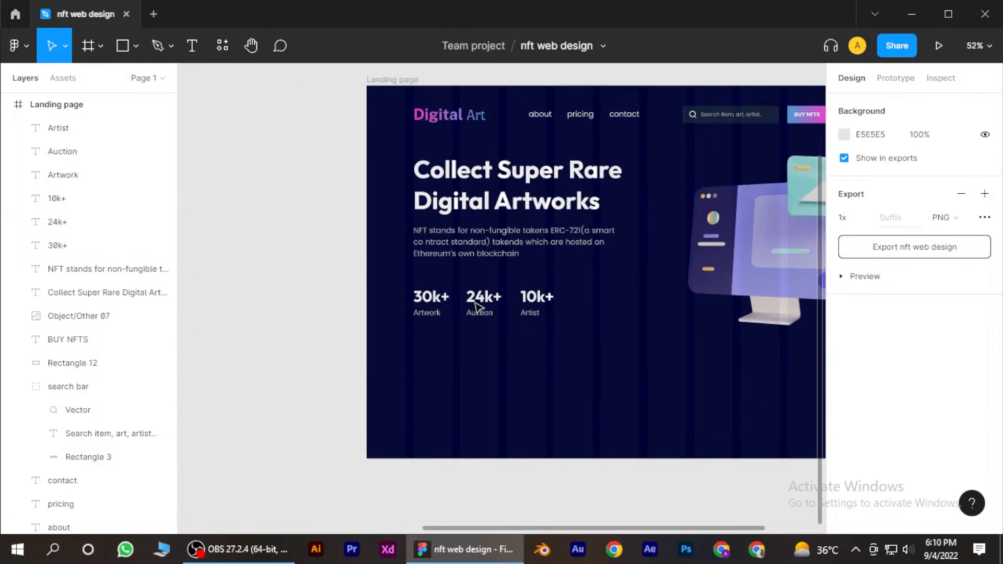
pyautogui.scroll(-2, 477, 304)
pyautogui.scroll(-3, 477, 304)
pyautogui.scroll(5, 492, 309)
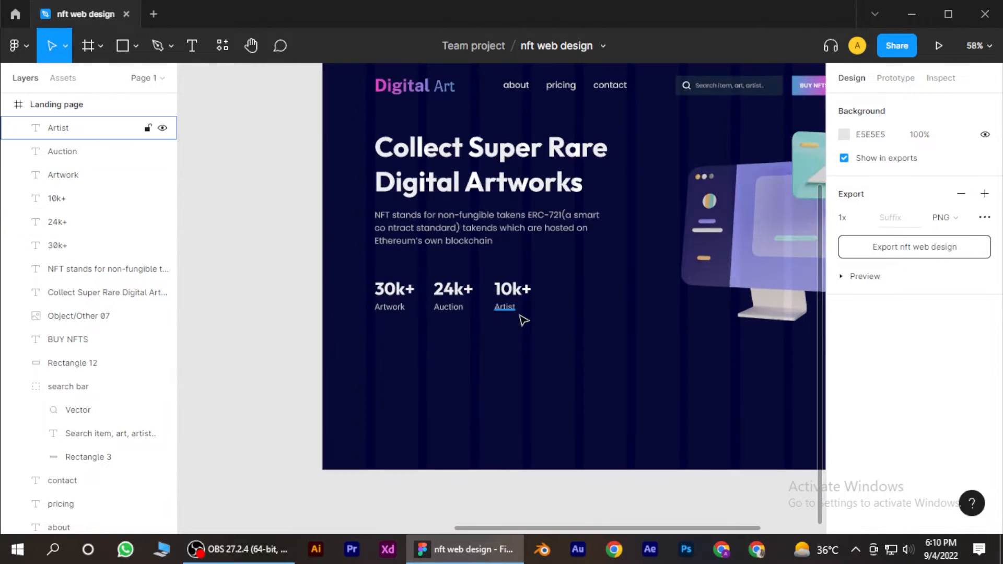
pyautogui.moveTo(520, 312); pyautogui.dragTo(443, 315)
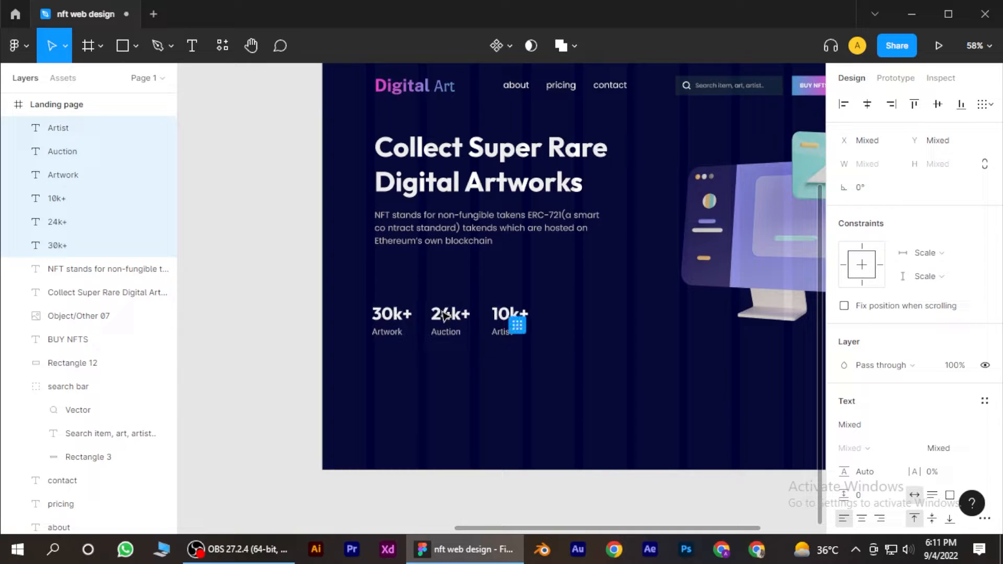
pyautogui.scroll(5, 401, 317)
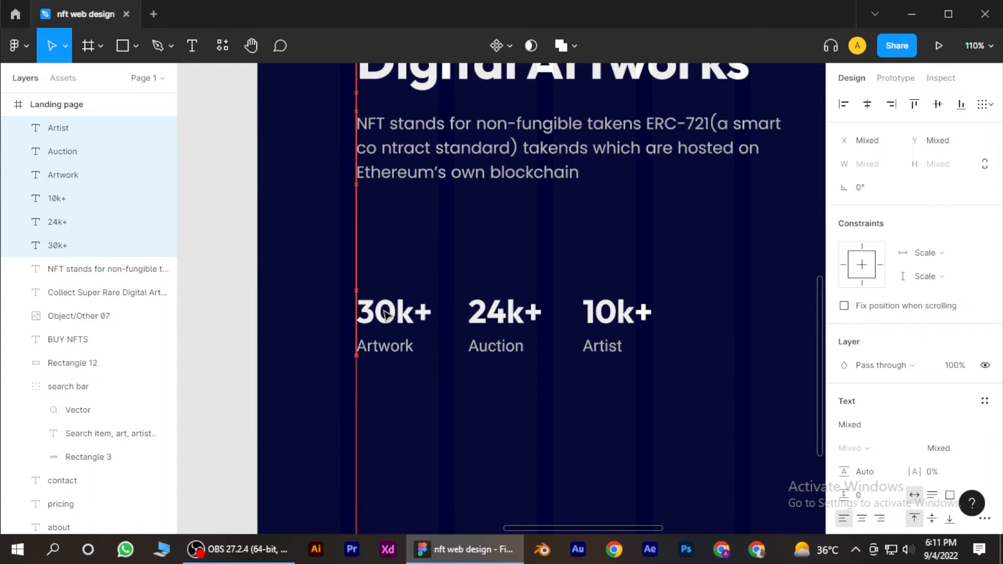
pyautogui.scroll(-6, 386, 313)
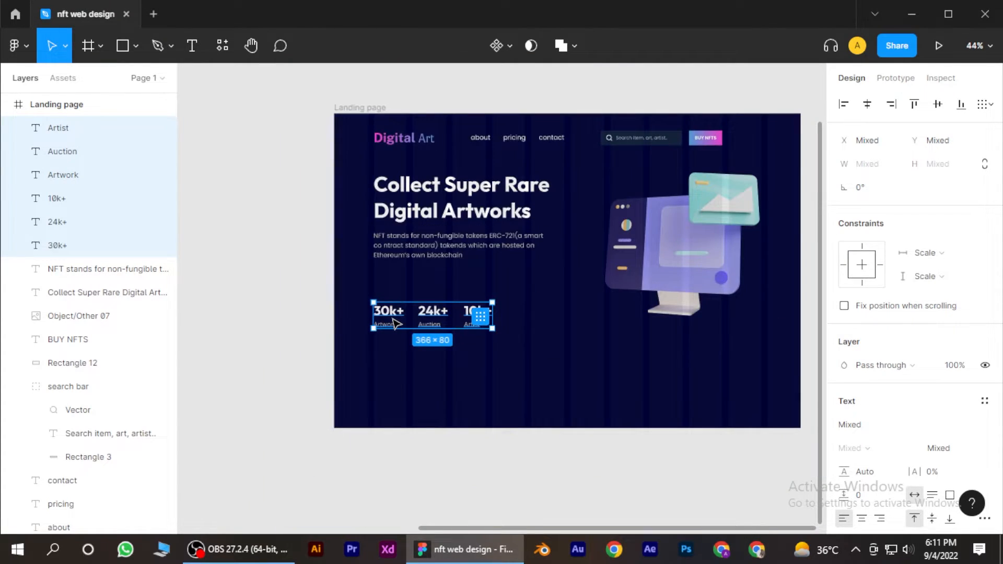
# Group the three statistics together with their Artwork, Auction and Artist labels.
pyautogui.hotkey('ctrl', 'g')
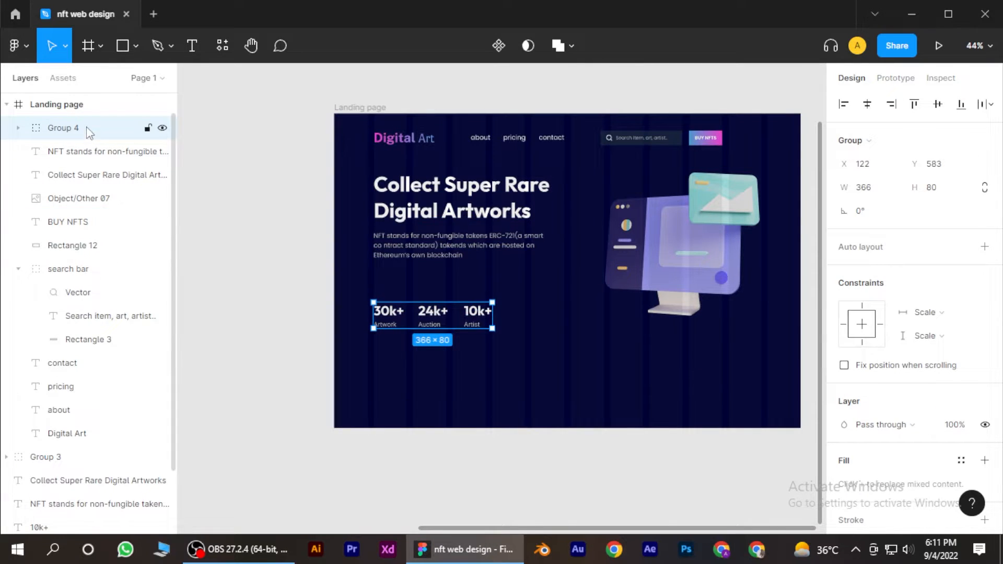
pyautogui.doubleClick(76, 136)
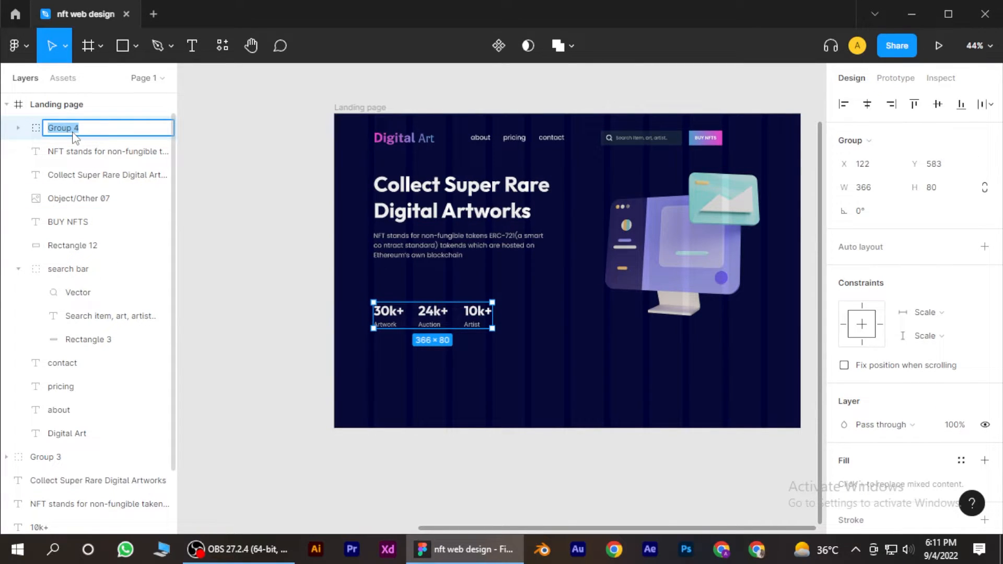
pyautogui.scroll(5, 346, 277)
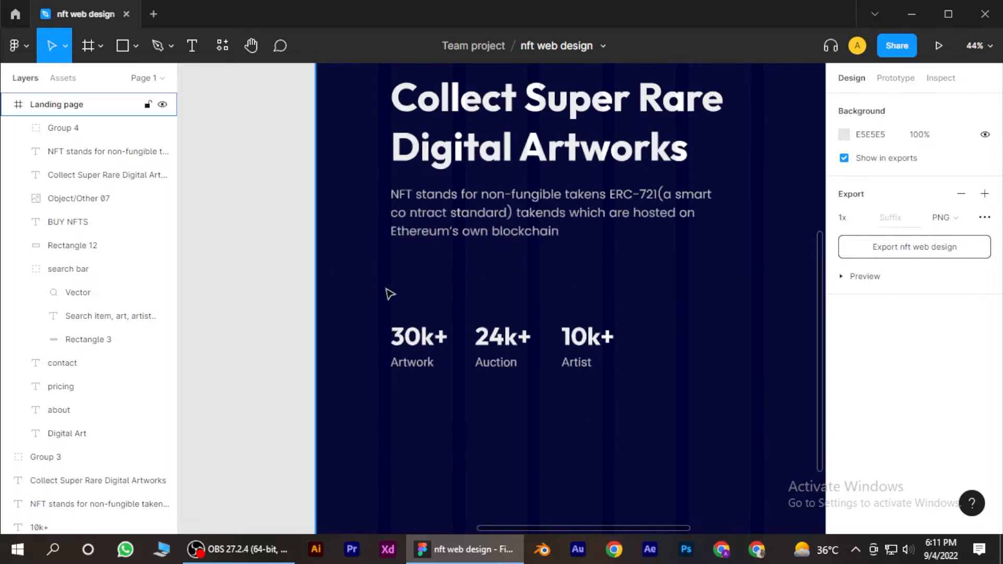
# Draw a rectangle about 146 × 38 between the description and the statistics, at about X 122, Y 467.
pyautogui.scroll(1, 423, 262)
pyautogui.press('r')
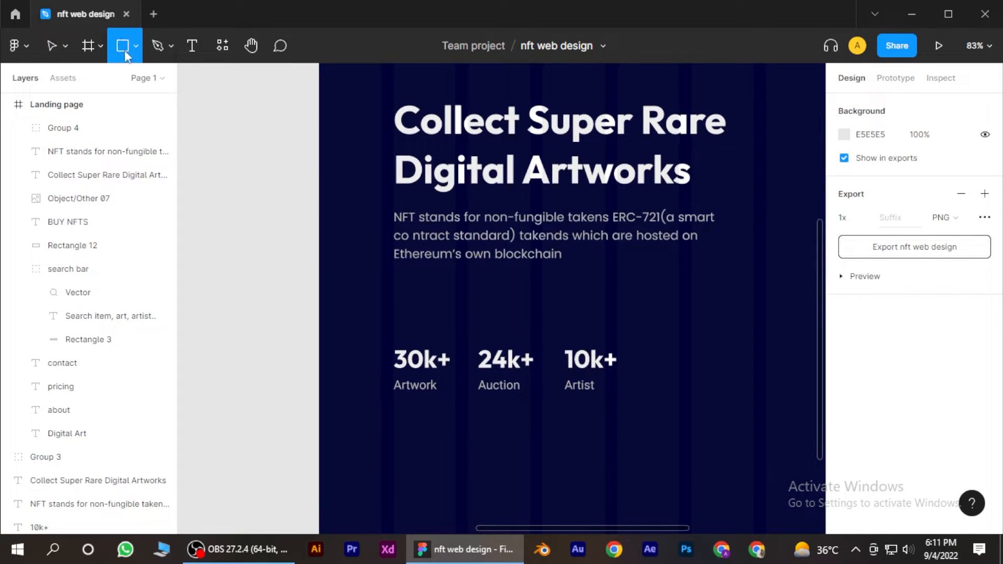
pyautogui.scroll(-4, 468, 291)
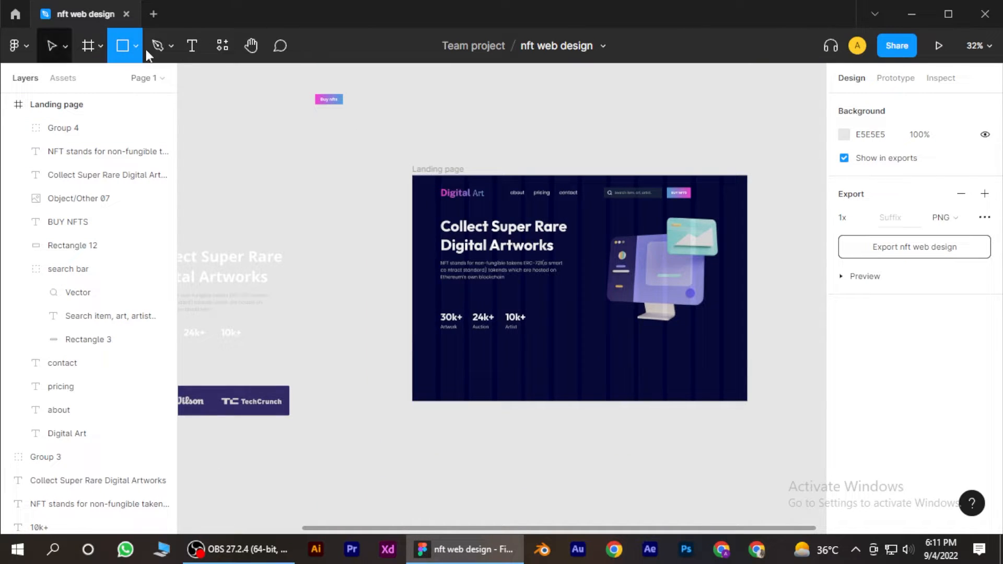
pyautogui.hscroll(-3, 387, 293)
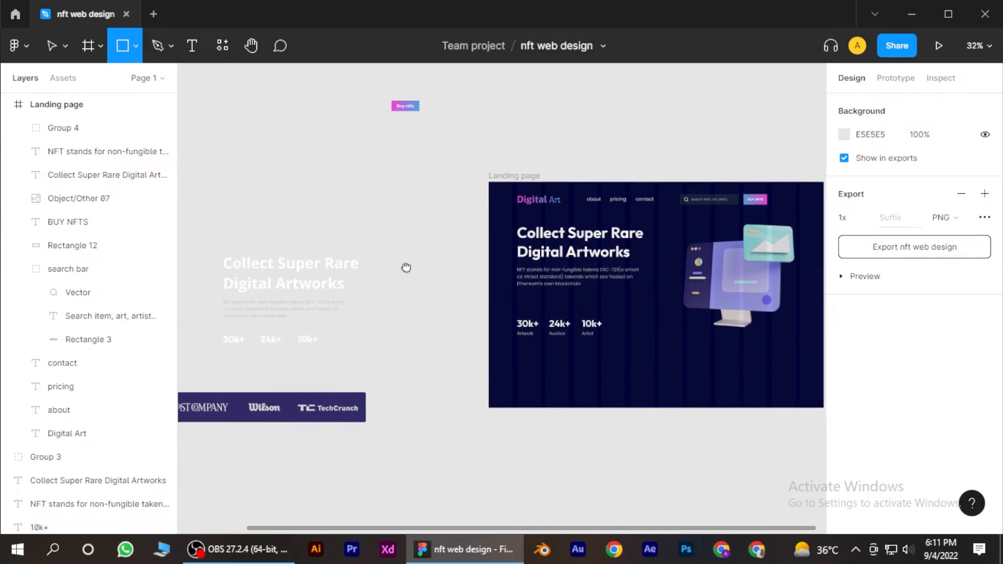
pyautogui.scroll(5, 517, 284)
pyautogui.scroll(5, 475, 284)
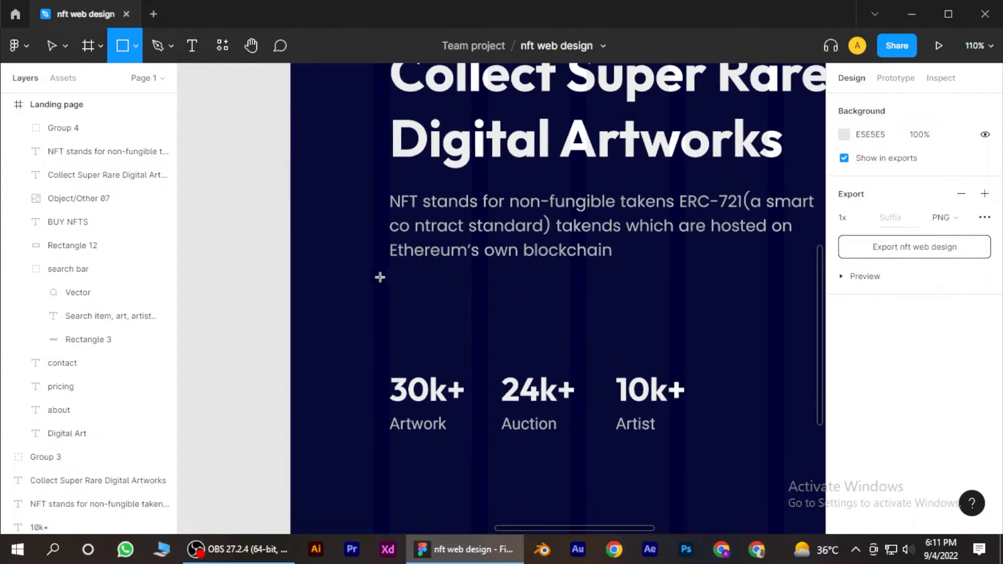
pyautogui.moveTo(388, 274); pyautogui.dragTo(508, 306)
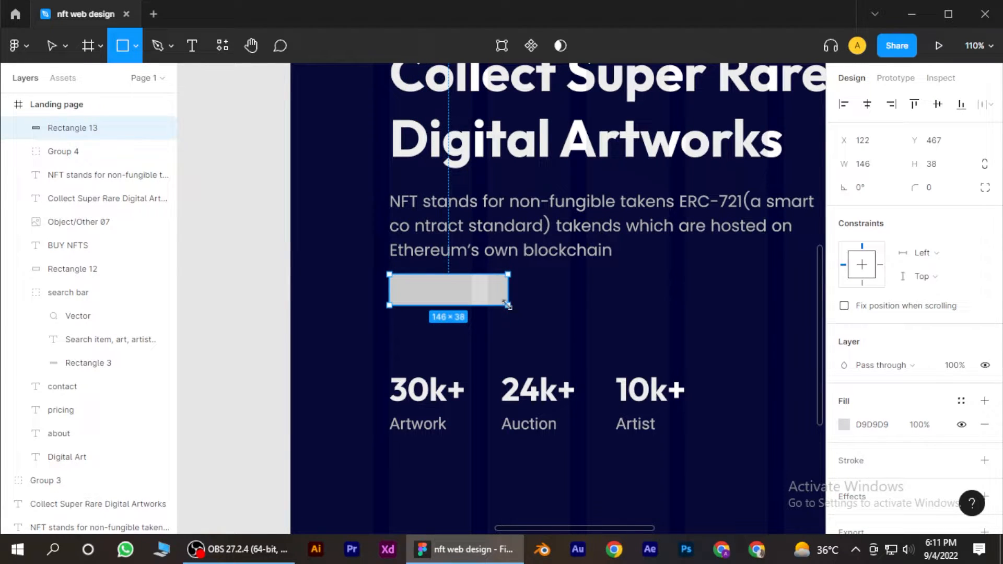
pyautogui.scroll(-5, 444, 316)
pyautogui.scroll(3, 470, 324)
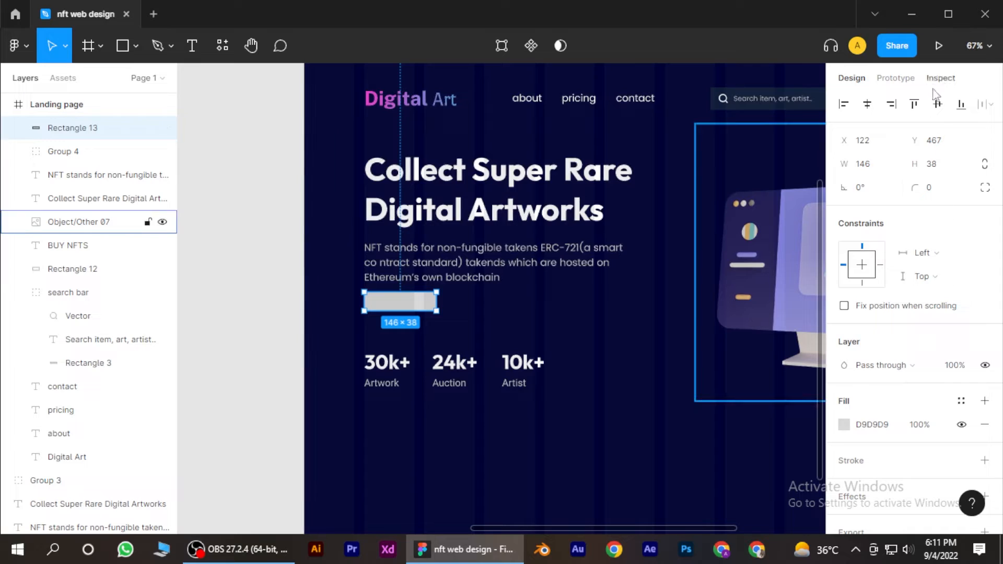
# Set the new rectangle's width to 150.
pyautogui.click(881, 164)
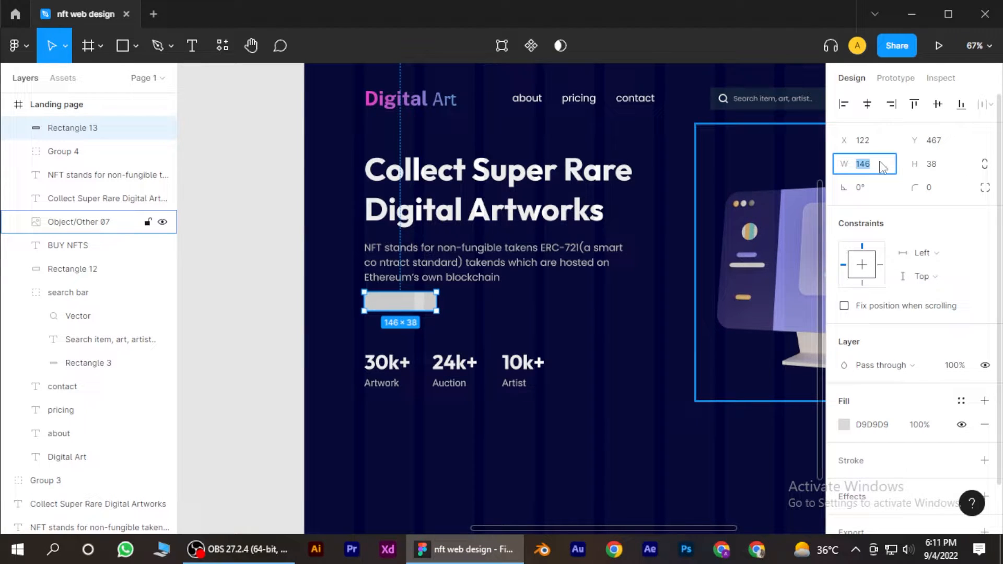
pyautogui.write('150')
pyautogui.press('Return')
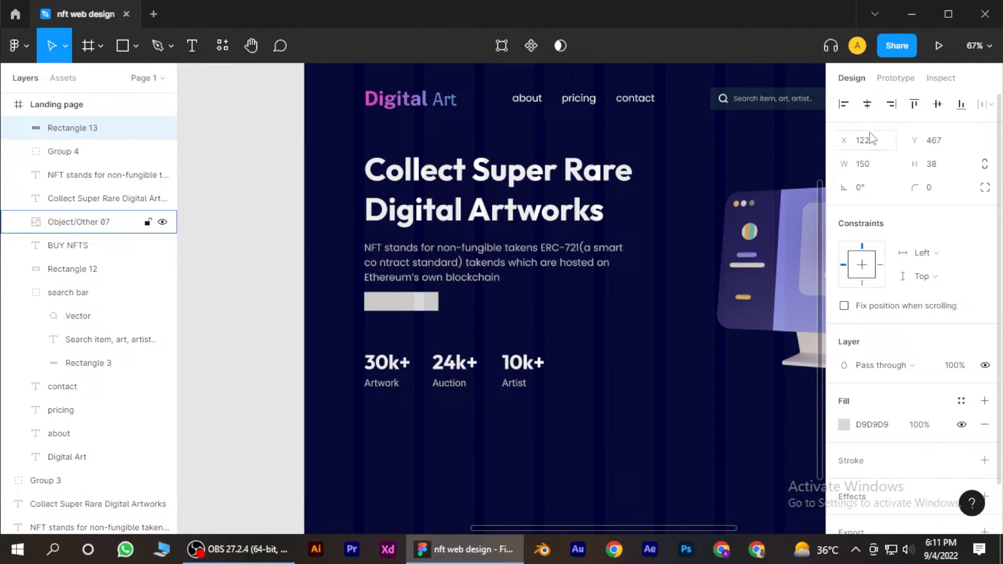
# Set the X position of the rectangle below the description to 125.
pyautogui.click(872, 139)
pyautogui.write('125')
pyautogui.press('Return')
pyautogui.scroll(-5, 502, 355)
pyautogui.scroll(5, 502, 355)
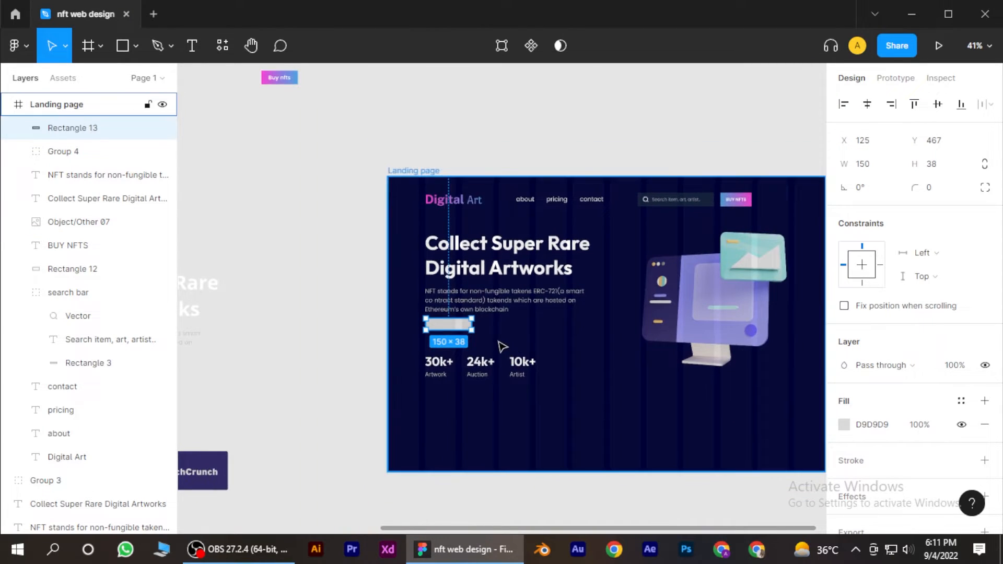
pyautogui.click(269, 269)
pyautogui.scroll(-3, 403, 311)
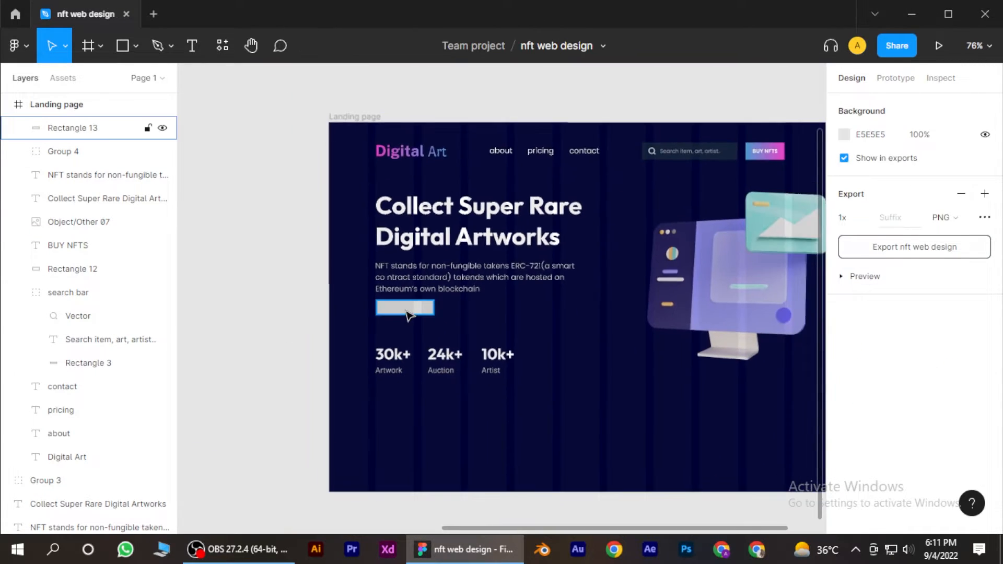
# Set the X position of the rectangle below the description to 130.
pyautogui.scroll(3, 408, 316)
pyautogui.scroll(5, 408, 317)
pyautogui.click(411, 314)
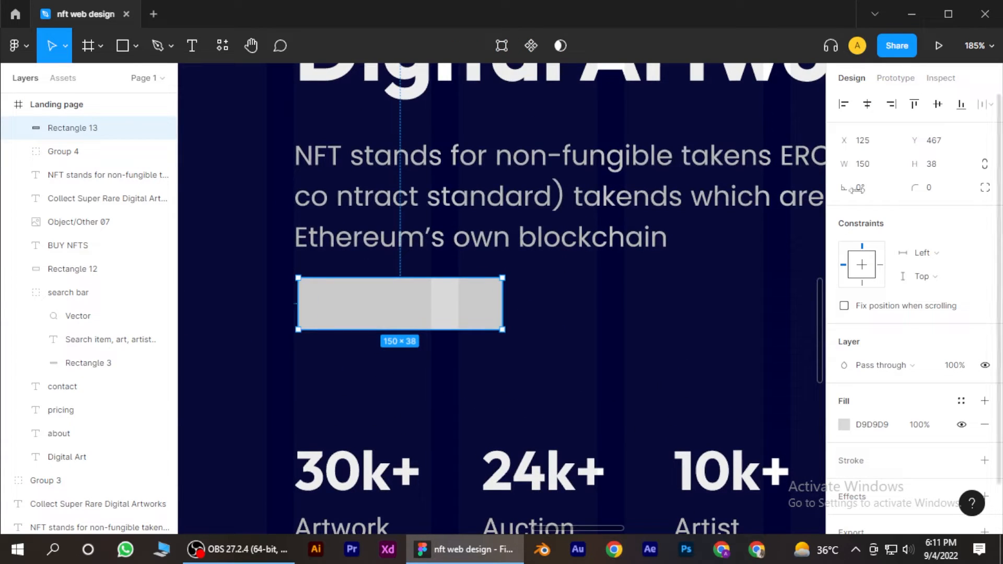
pyautogui.click(891, 145)
pyautogui.write('13')
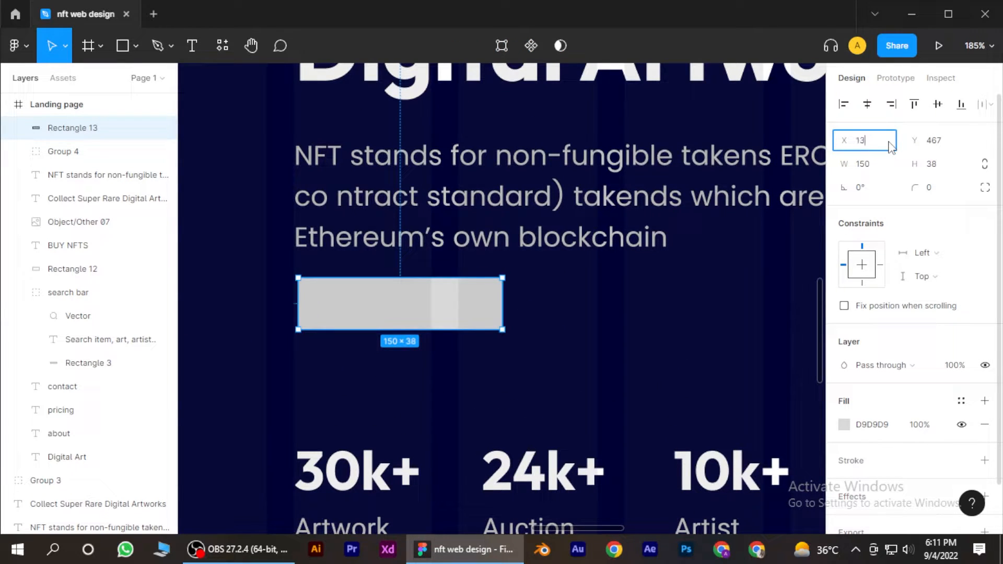
pyautogui.write('0')
pyautogui.press('Return')
pyautogui.scroll(-5, 443, 361)
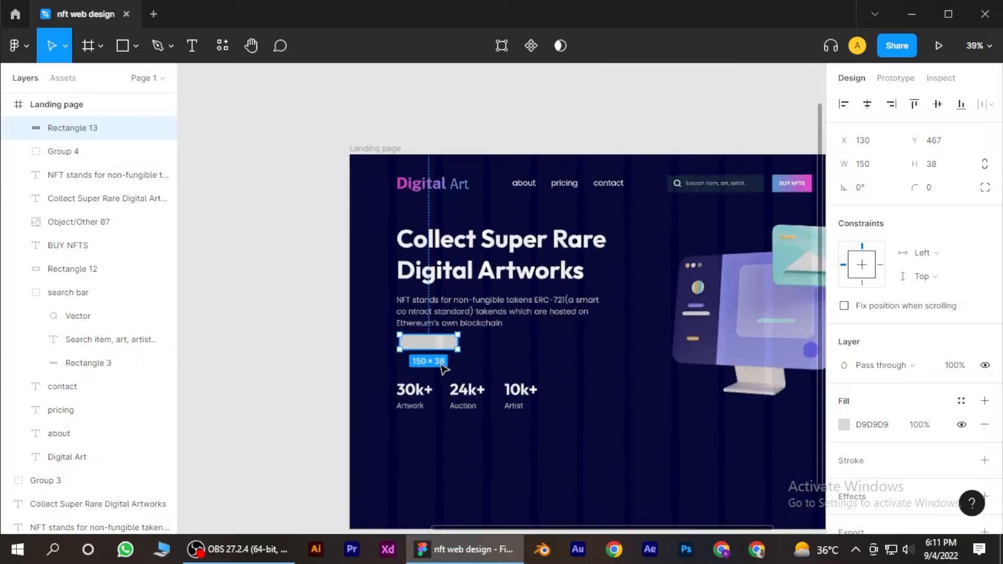
# Change the fill of the rectangle below the description to a linear gradient running horizontally from its left edge to its right.
pyautogui.scroll(4, 443, 368)
pyautogui.click(858, 423)
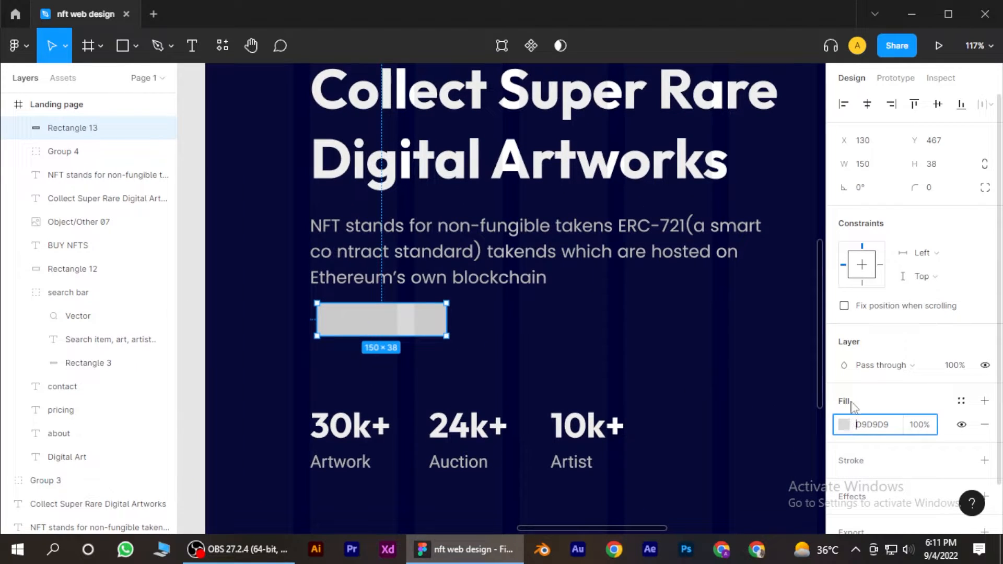
pyautogui.click(843, 425)
pyautogui.click(674, 152)
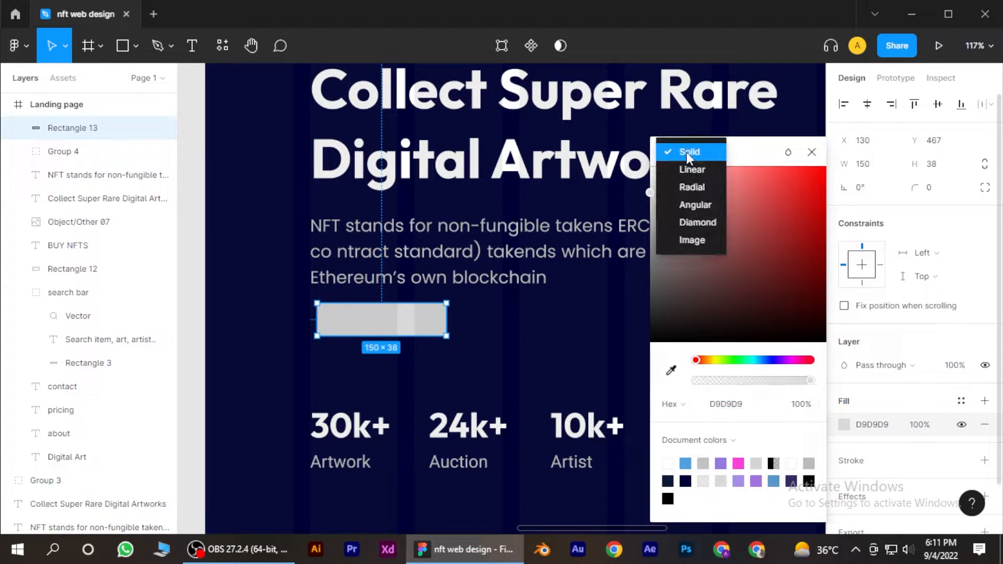
pyautogui.click(692, 170)
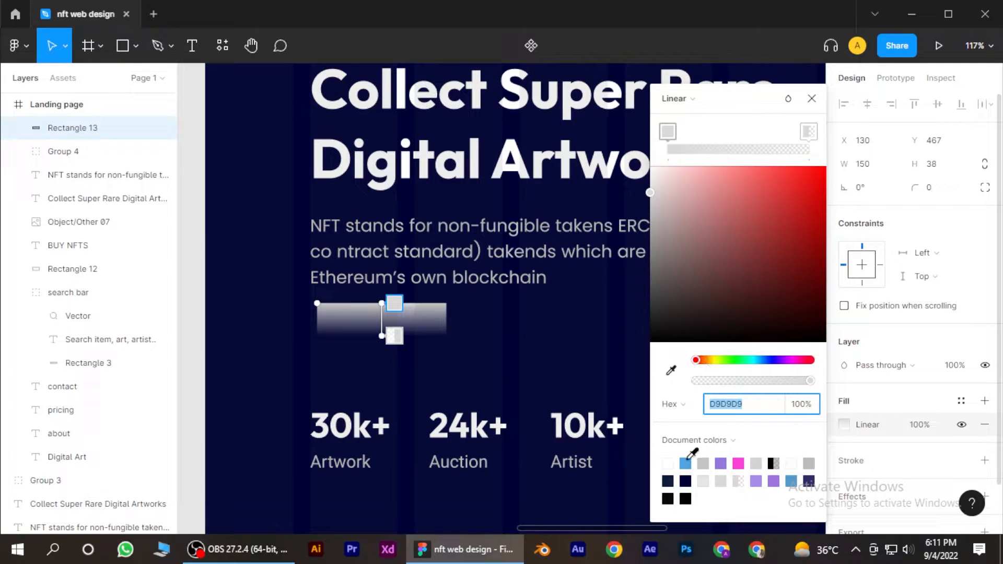
pyautogui.moveTo(382, 333); pyautogui.dragTo(439, 317)
pyautogui.moveTo(380, 304); pyautogui.dragTo(314, 320)
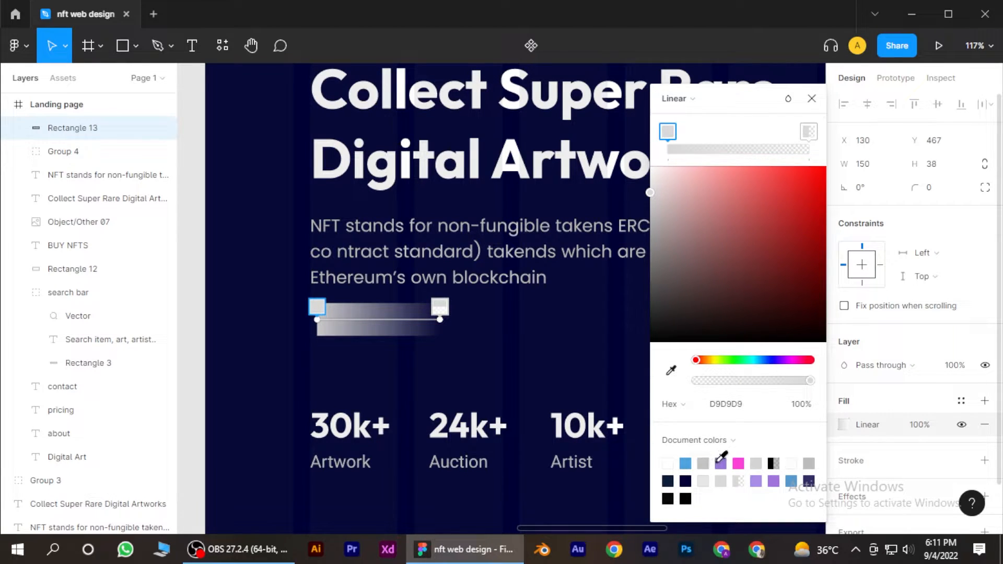
# Color the gradient's left stop pink F941D6 and its right stop blue 4EA2E0, both at 100% opacity.
pyautogui.click(738, 463)
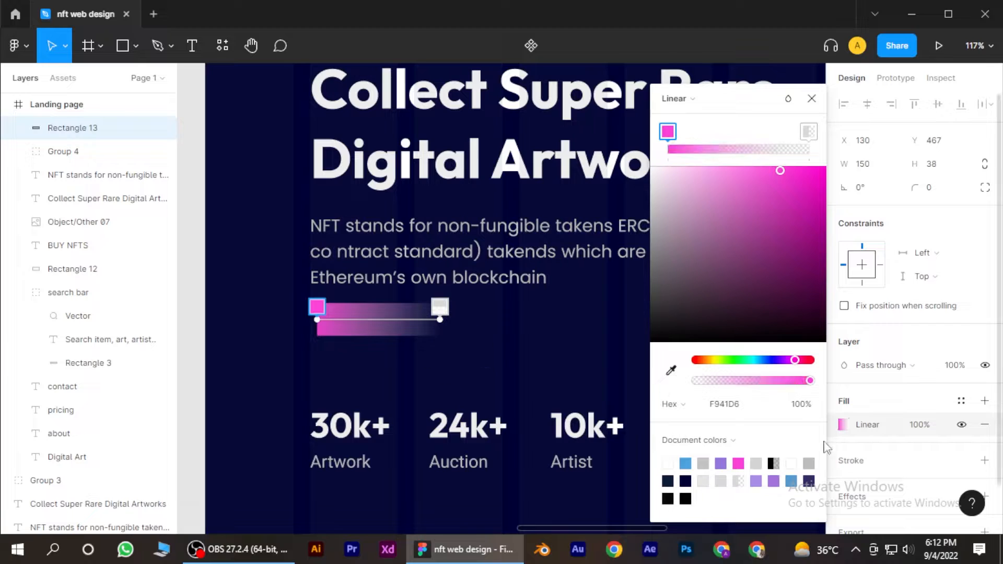
pyautogui.click(761, 407)
pyautogui.press('Return')
pyautogui.click(812, 134)
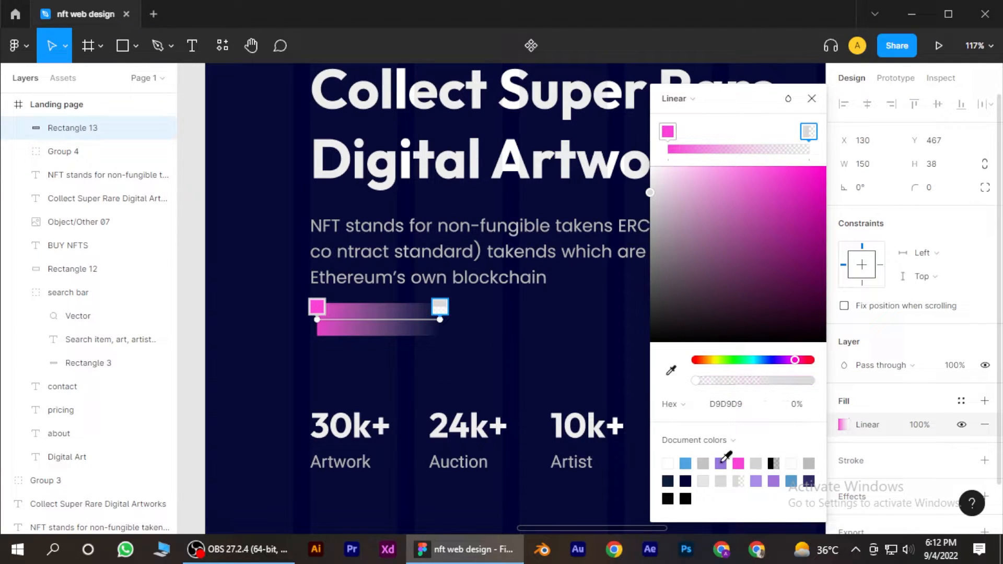
pyautogui.click(687, 462)
pyautogui.click(764, 406)
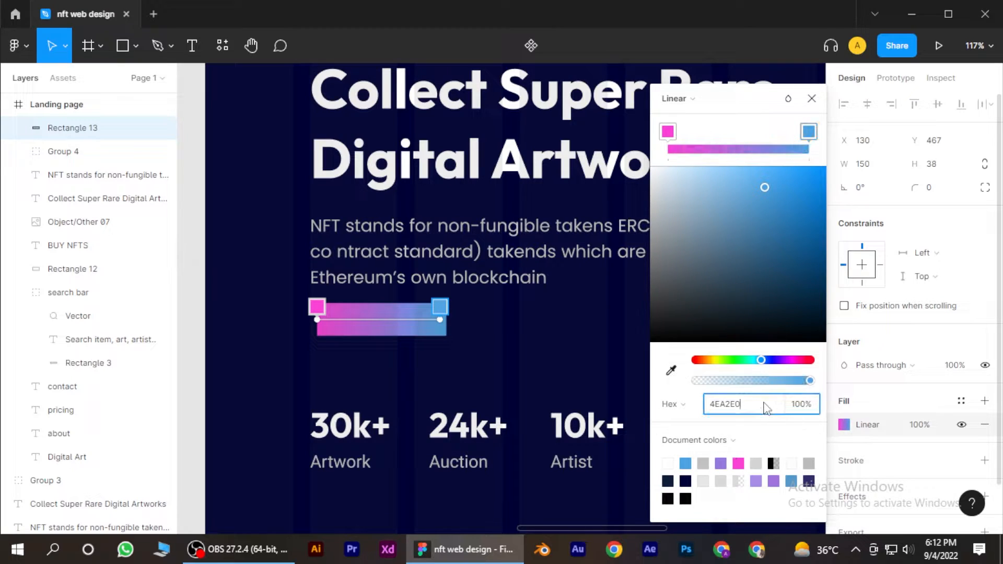
pyautogui.press('Return')
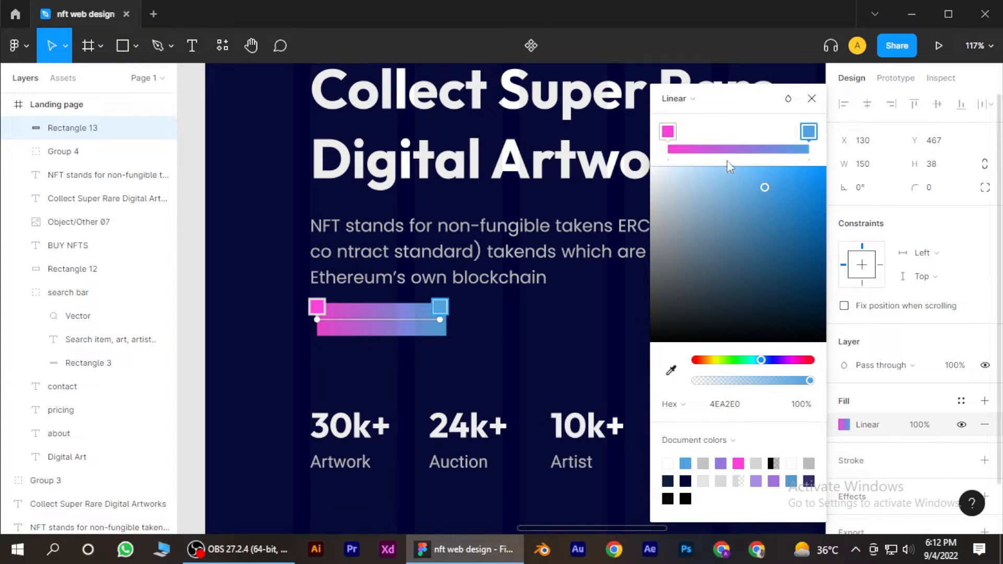
# Add a stop near the middle of the gradient and color it purple 9679DC.
pyautogui.click(737, 151)
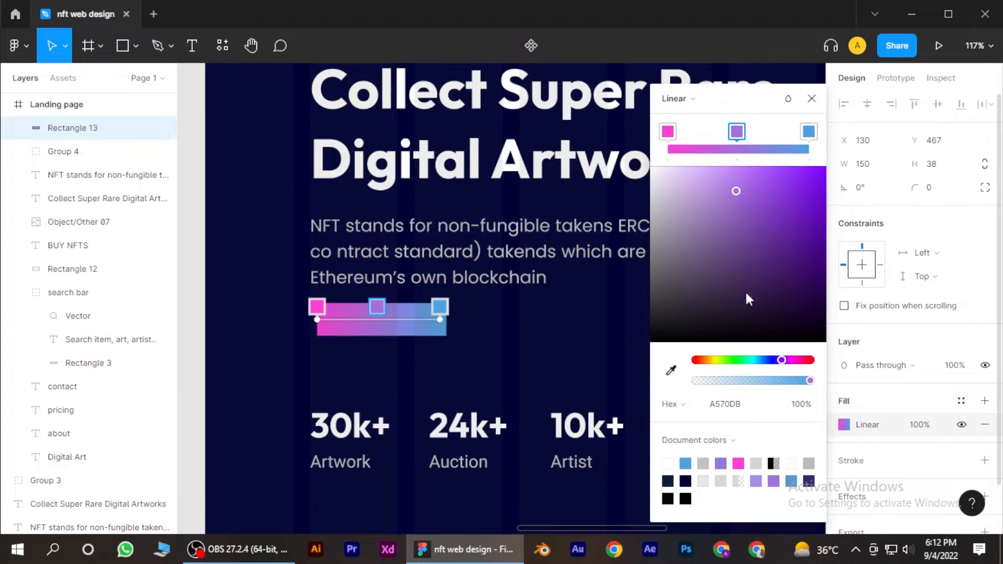
pyautogui.click(750, 410)
pyautogui.click(727, 462)
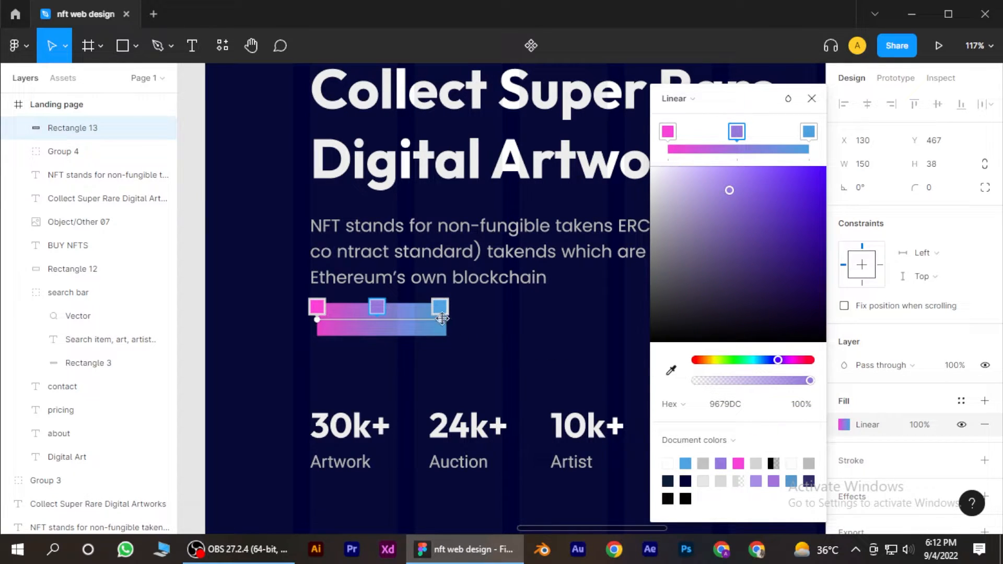
# Extend both ends of the gradient slightly beyond the rectangle's left and right edges, and finish editing the fill.
pyautogui.moveTo(441, 318); pyautogui.dragTo(463, 319)
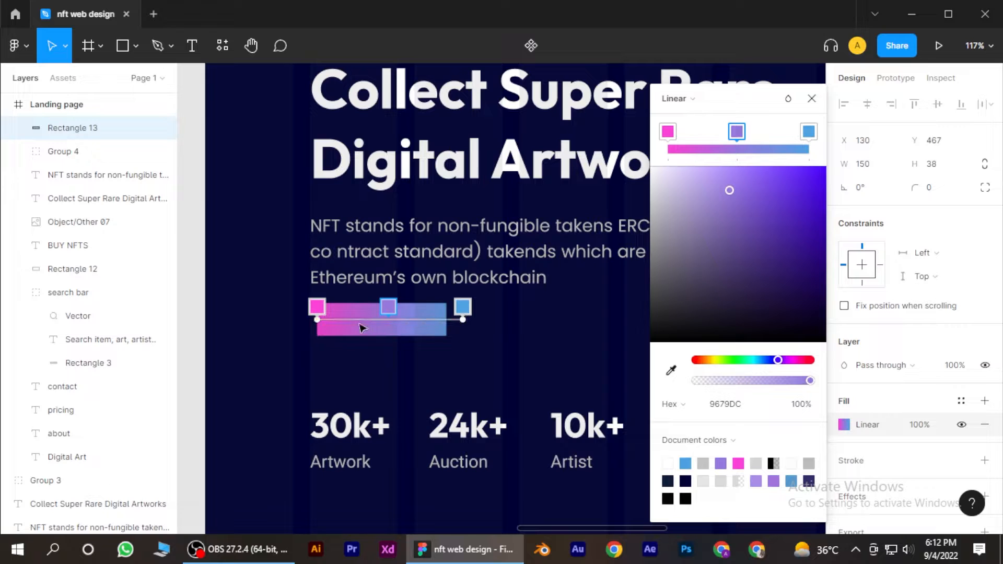
pyautogui.moveTo(316, 320); pyautogui.dragTo(302, 321)
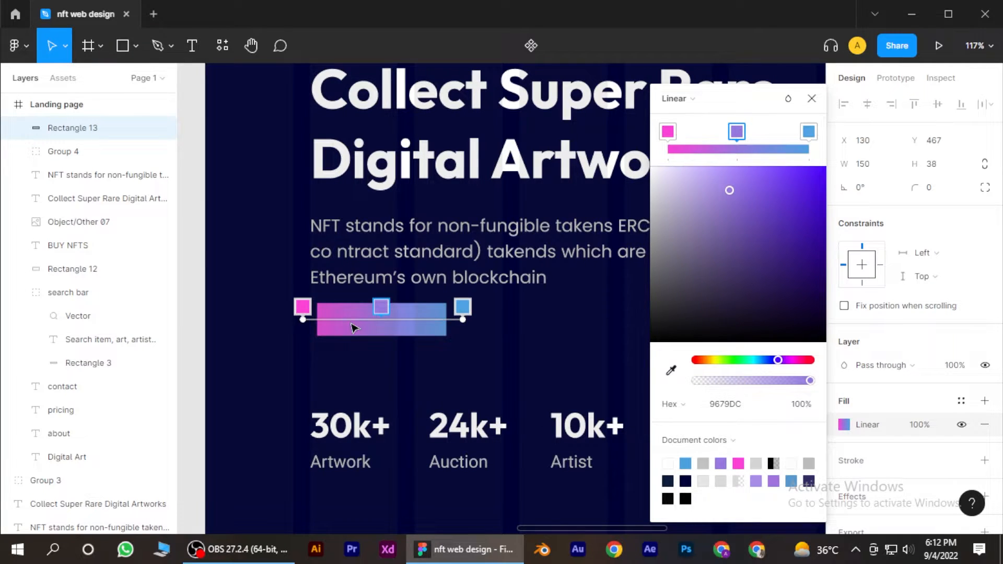
pyautogui.scroll(-5, 350, 327)
pyautogui.scroll(-1, 270, 308)
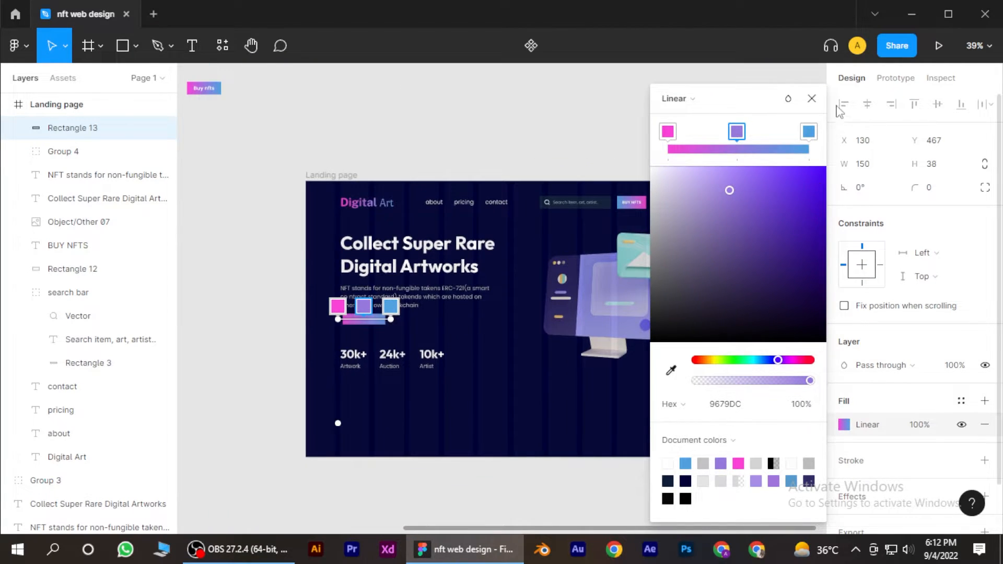
pyautogui.click(812, 98)
pyautogui.click(404, 168)
# Move the gradient rectangle to X 122, Y 466 so its left edge lines up with the description and statistics.
pyautogui.scroll(-5, 407, 313)
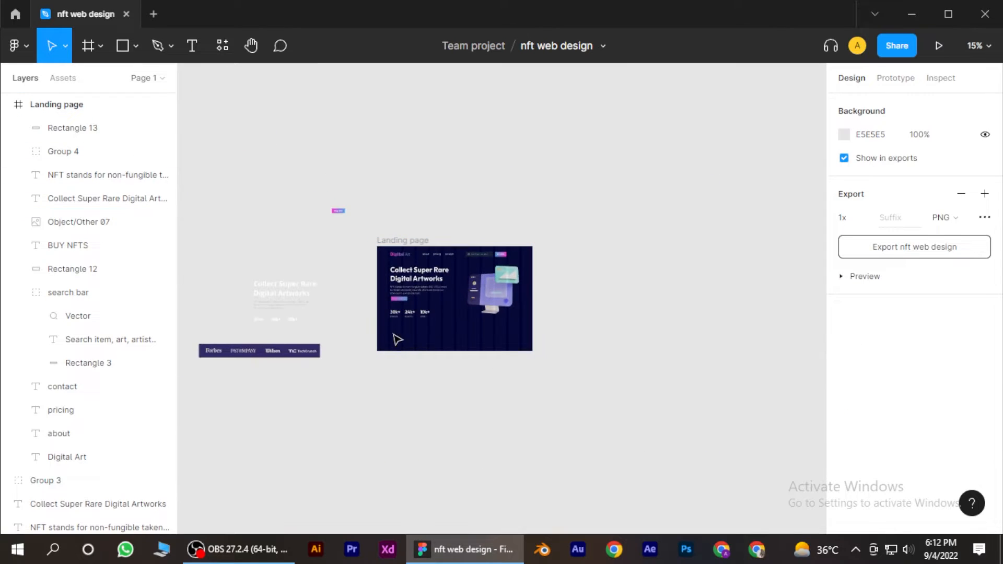
pyautogui.scroll(2, 394, 315)
pyautogui.scroll(5, 393, 313)
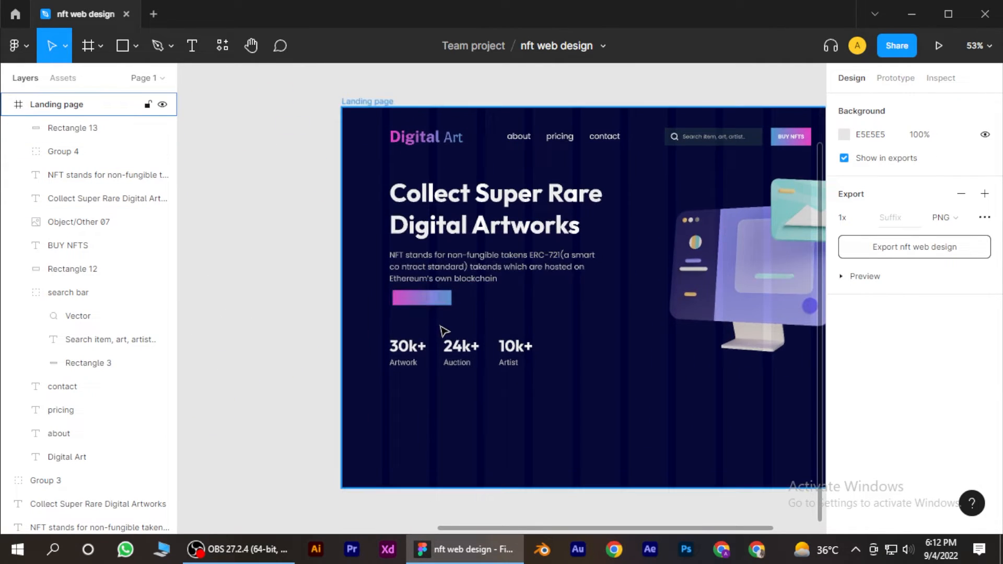
pyautogui.scroll(5, 437, 311)
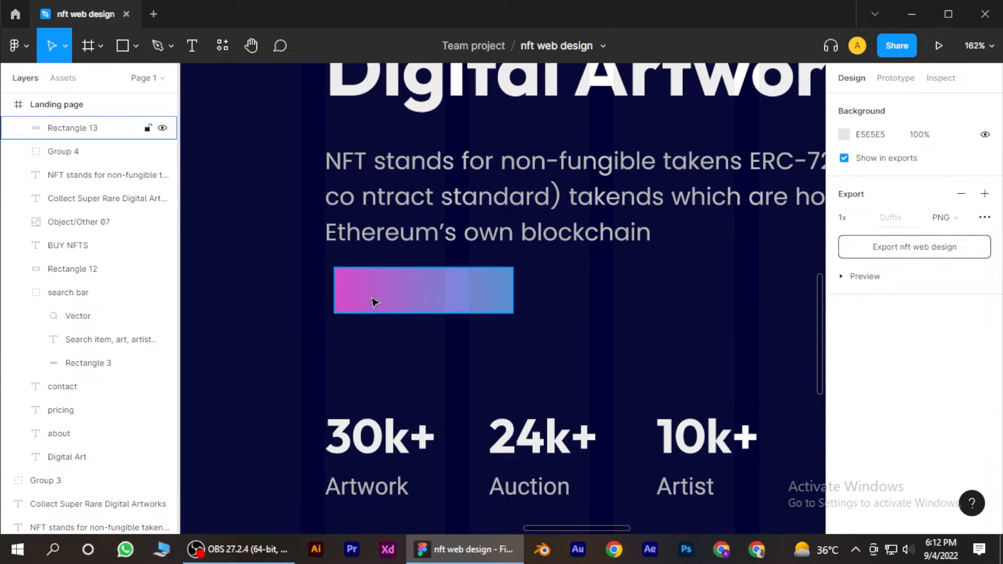
pyautogui.click(369, 302)
pyautogui.moveTo(368, 302); pyautogui.dragTo(366, 299)
# Examine the gradient rectangle's alignment and spacing relative to the description above and the statistics below.
pyautogui.scroll(-6, 376, 308)
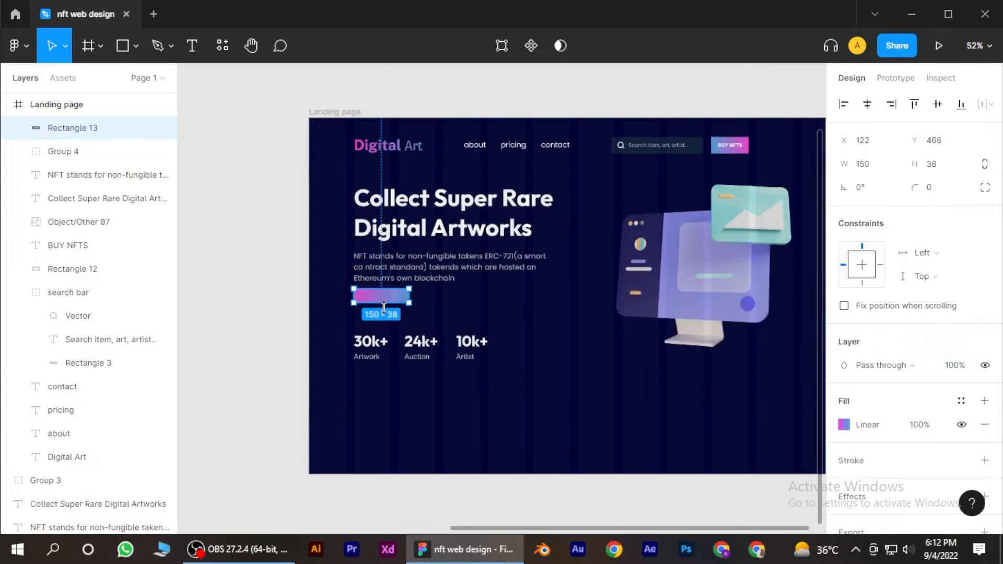
pyautogui.scroll(5, 384, 314)
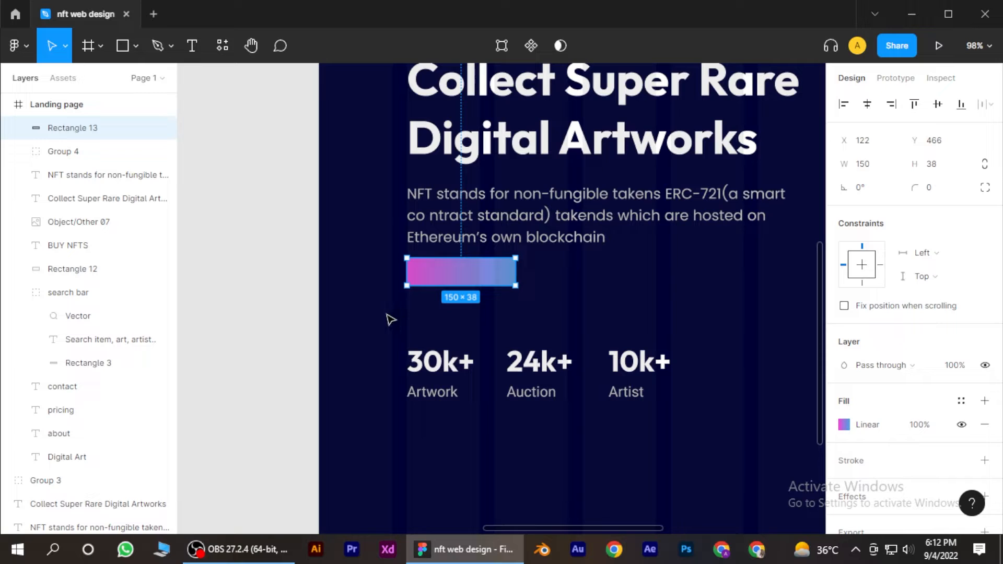
pyautogui.hscroll(3, 506, 363)
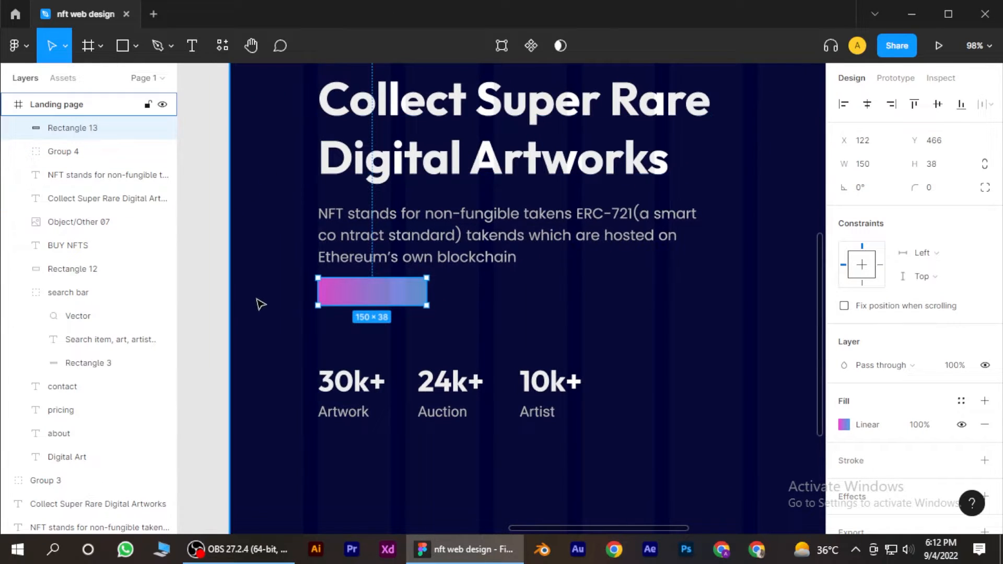
pyautogui.scroll(2, 260, 303)
pyautogui.moveTo(326, 321); pyautogui.dragTo(340, 311)
pyautogui.click(246, 287)
pyautogui.scroll(-3, 402, 316)
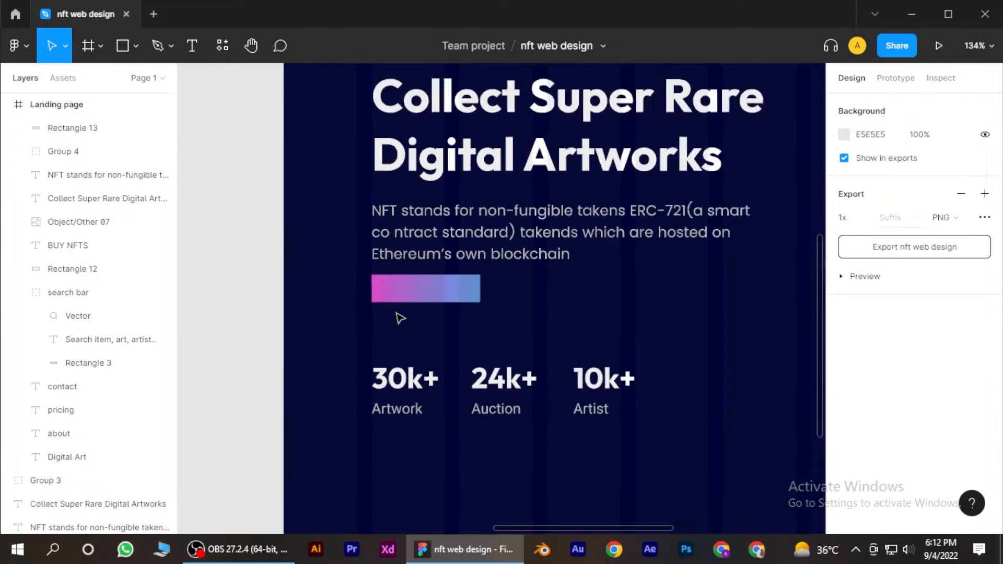
pyautogui.hscroll(1, 412, 323)
pyautogui.scroll(-3, 425, 324)
pyautogui.scroll(3, 423, 303)
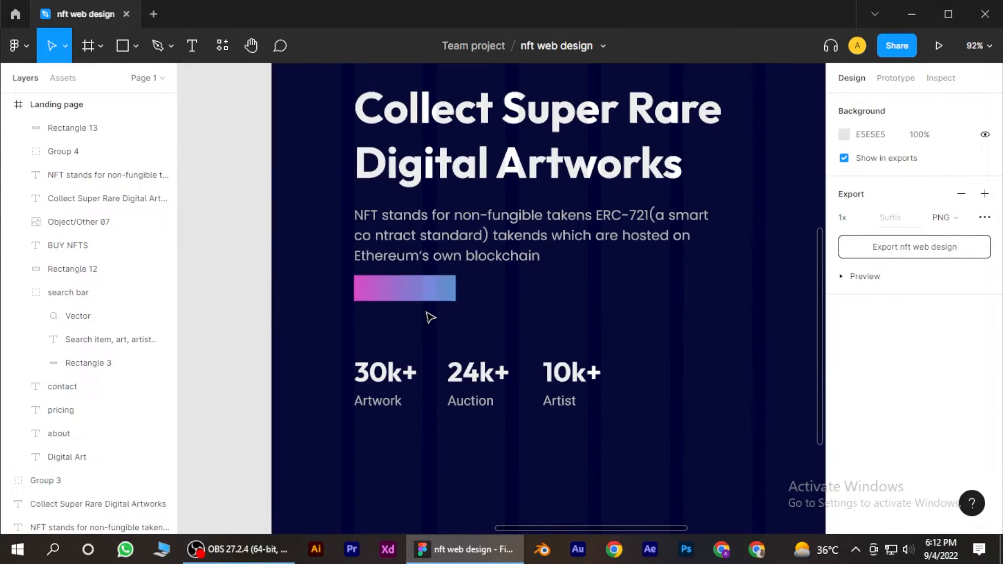
# Add the text "BUY NFTS" over the gradient rectangle.
pyautogui.click(427, 292)
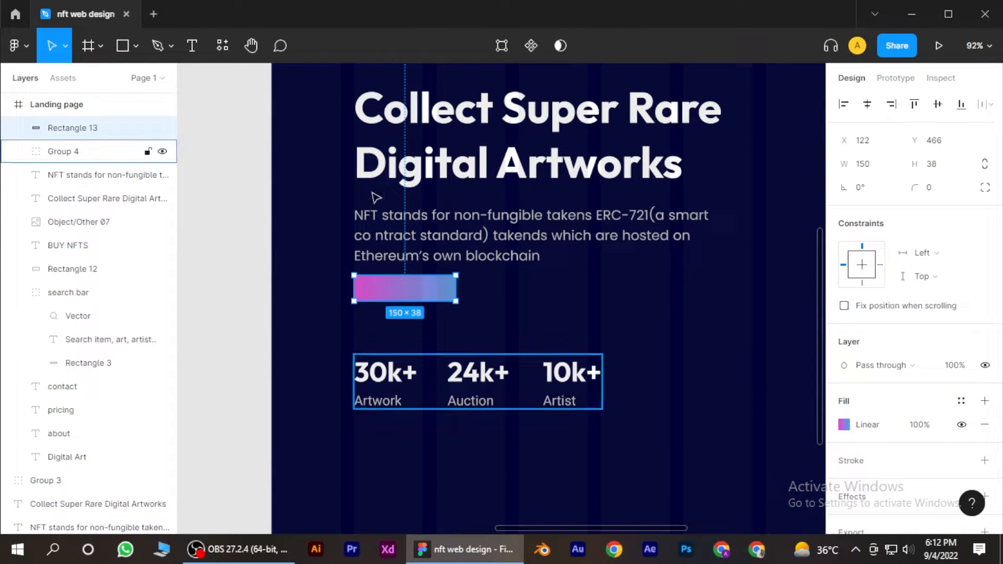
pyautogui.click(193, 49)
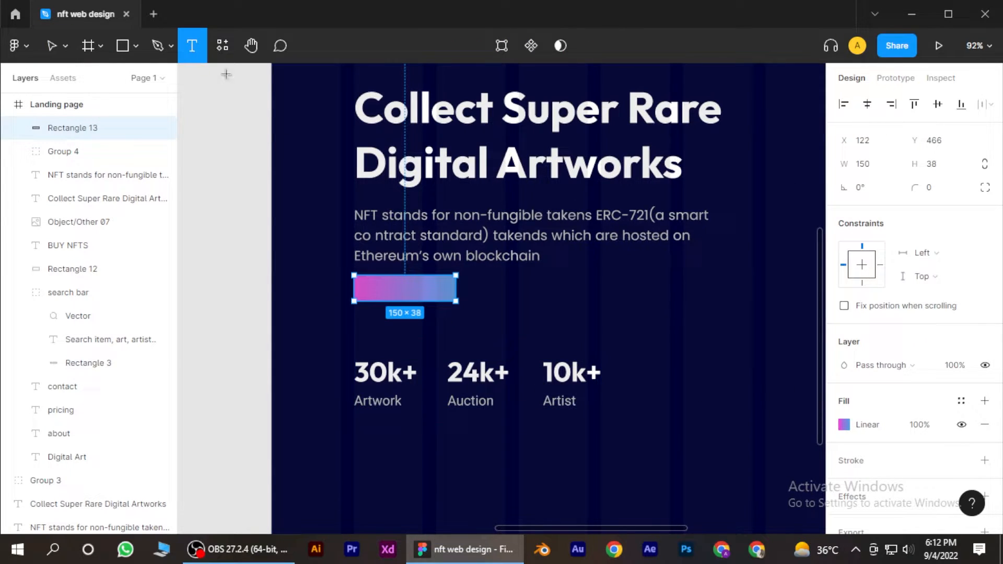
pyautogui.click(393, 291)
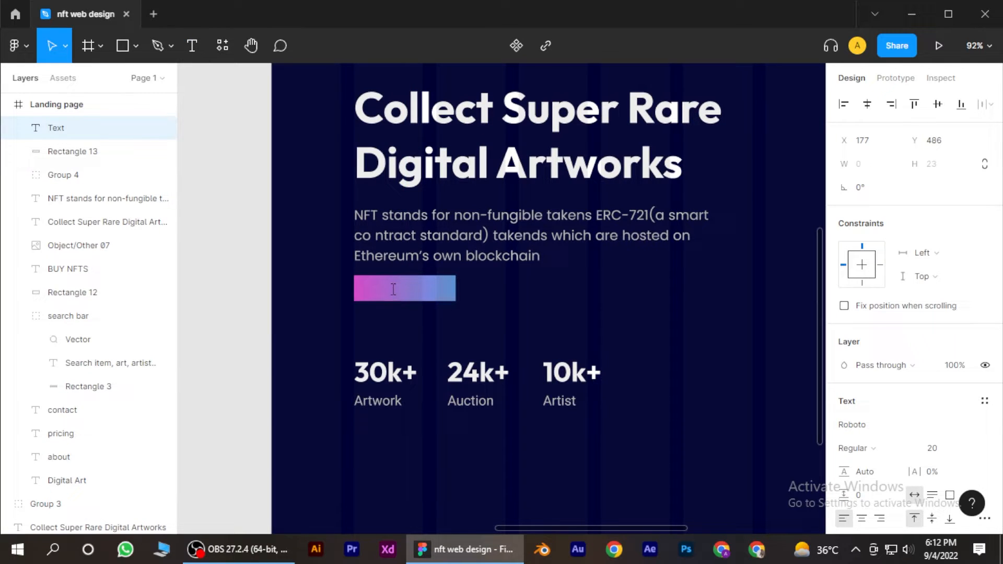
pyautogui.write('BUY NFTS')
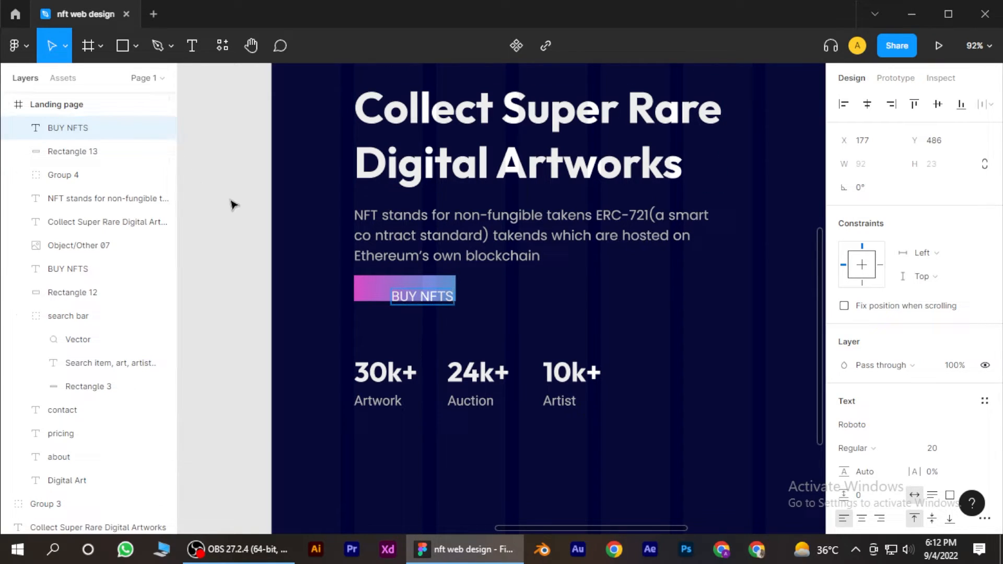
pyautogui.press('Escape')
# Move the "BUY NFTS" text to the middle of the gradient rectangle, at about X 151, Y 474.
pyautogui.scroll(3, 438, 302)
pyautogui.moveTo(426, 291); pyautogui.dragTo(414, 284)
pyautogui.scroll(-2, 425, 283)
pyautogui.click(361, 294)
# Set the font size of the "BUY NFTS" text on the gradient rectangle to 18.
pyautogui.scroll(5, 433, 289)
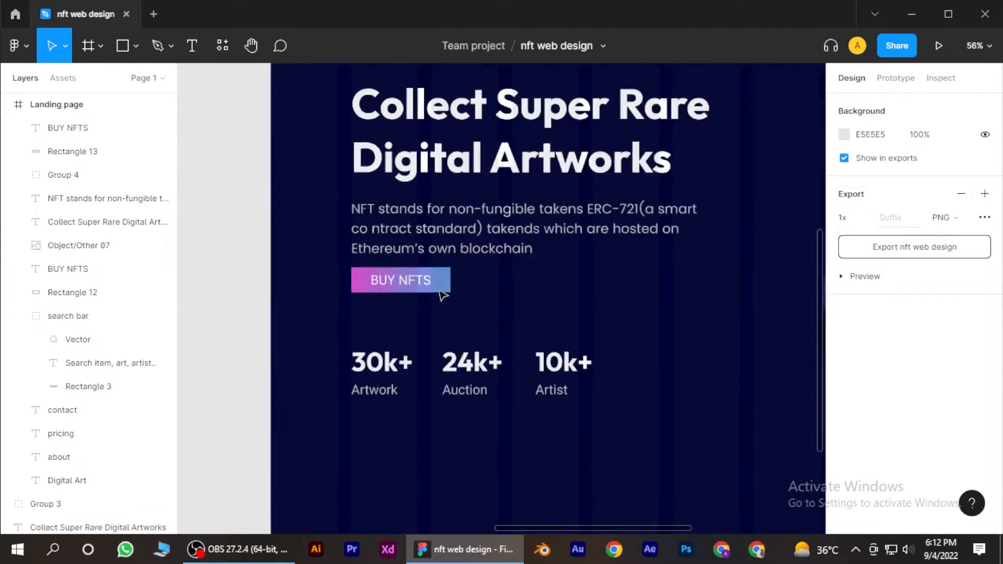
pyautogui.click(412, 283)
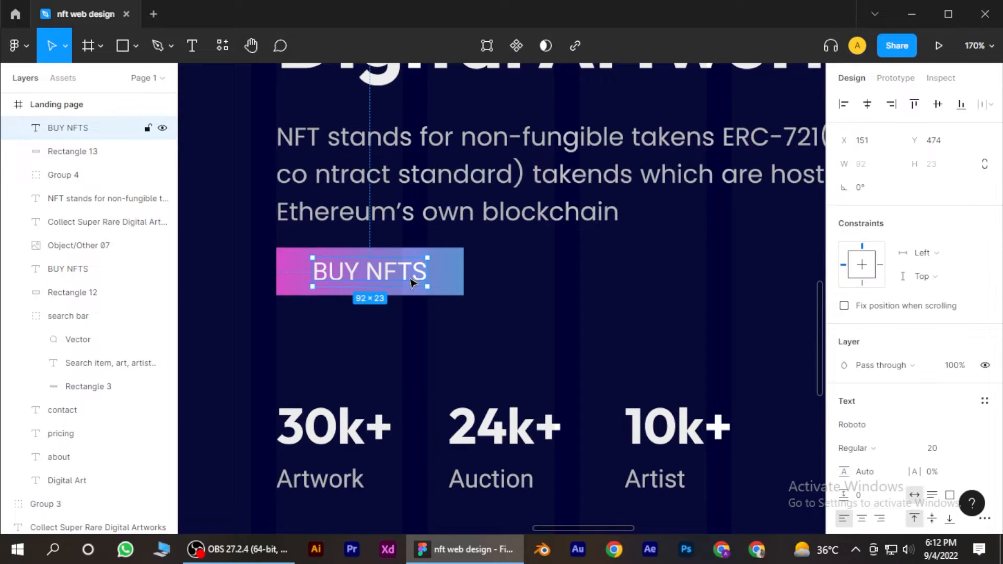
pyautogui.click(955, 454)
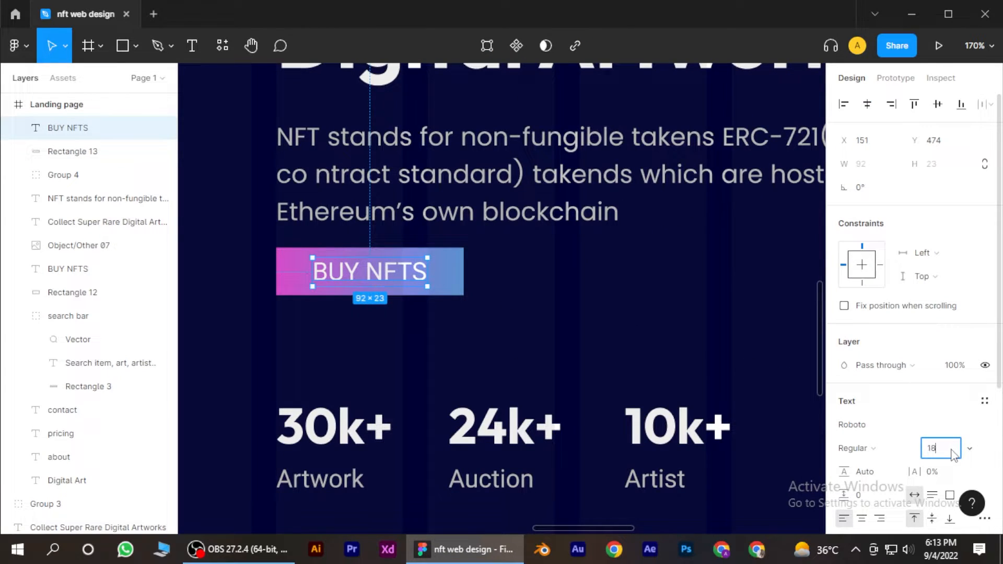
pyautogui.write('18')
pyautogui.press('Return')
# Set the font of the hero button's "BUY NFTS" text to Poppins with Bold weight.
pyautogui.click(876, 426)
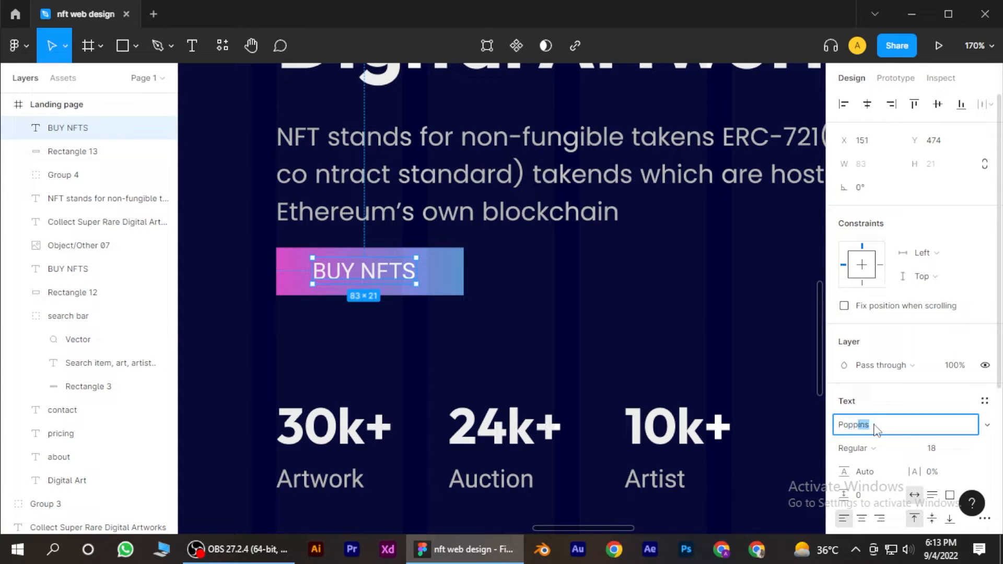
pyautogui.write('Popp')
pyautogui.press('Return')
pyautogui.click(852, 448)
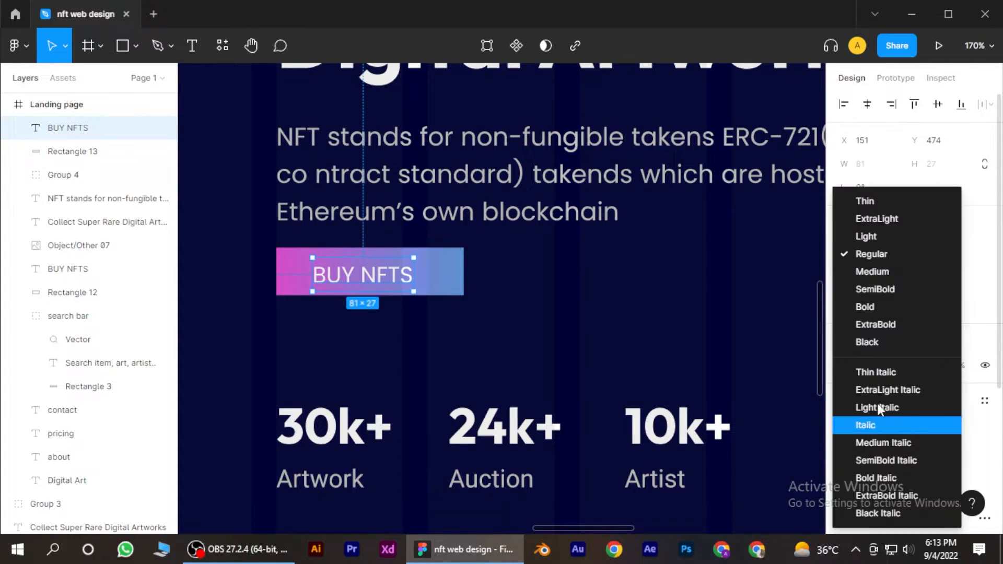
pyautogui.click(872, 308)
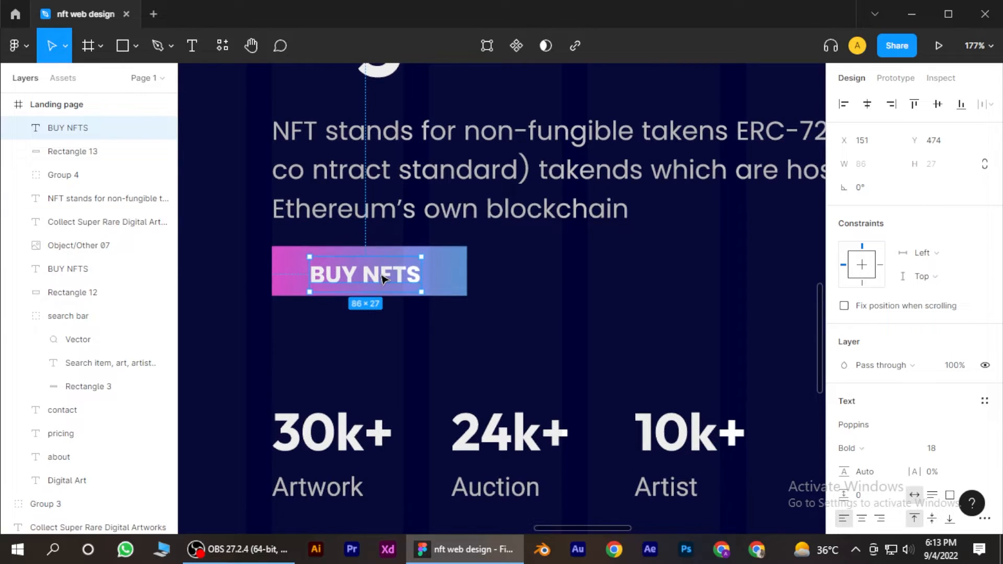
# Re-center the "BUY NFTS" label within the gradient rectangle at X 154, Y 472, and deselect it.
pyautogui.moveTo(383, 281); pyautogui.dragTo(386, 279)
pyautogui.scroll(-3, 392, 279)
pyautogui.scroll(-3, 401, 292)
pyautogui.click(235, 270)
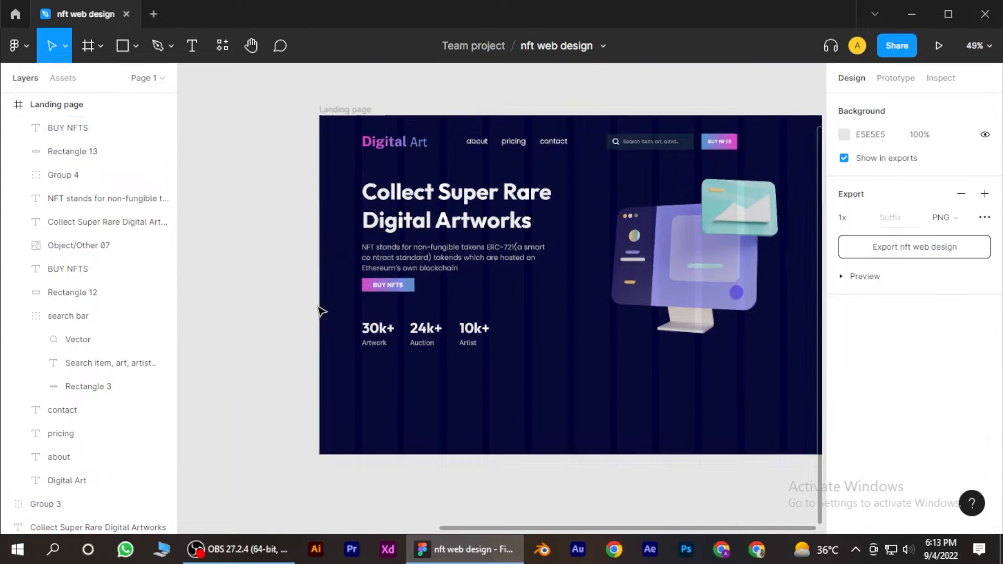
pyautogui.scroll(-2, 314, 293)
pyautogui.scroll(2, 361, 307)
# Change the font weight of the hero button's "BUY NFTS" label to Medium.
pyautogui.scroll(5, 360, 307)
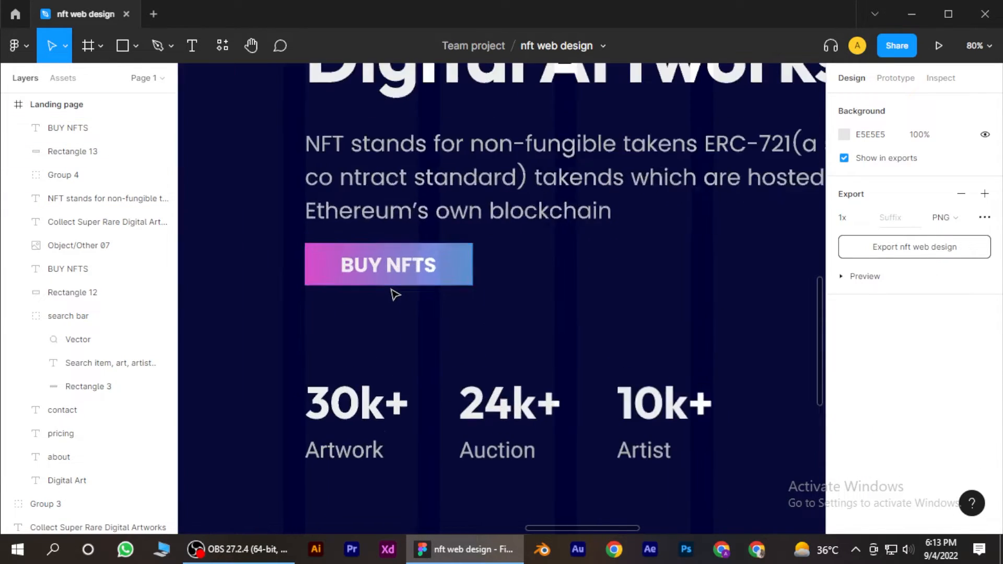
pyautogui.click(393, 277)
pyautogui.click(851, 448)
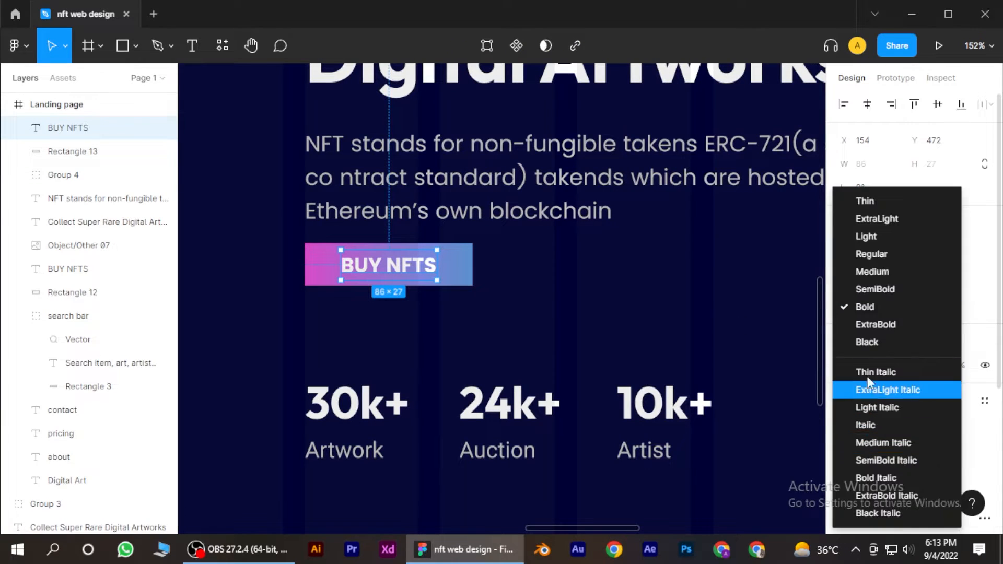
pyautogui.click(876, 274)
pyautogui.scroll(-6, 441, 327)
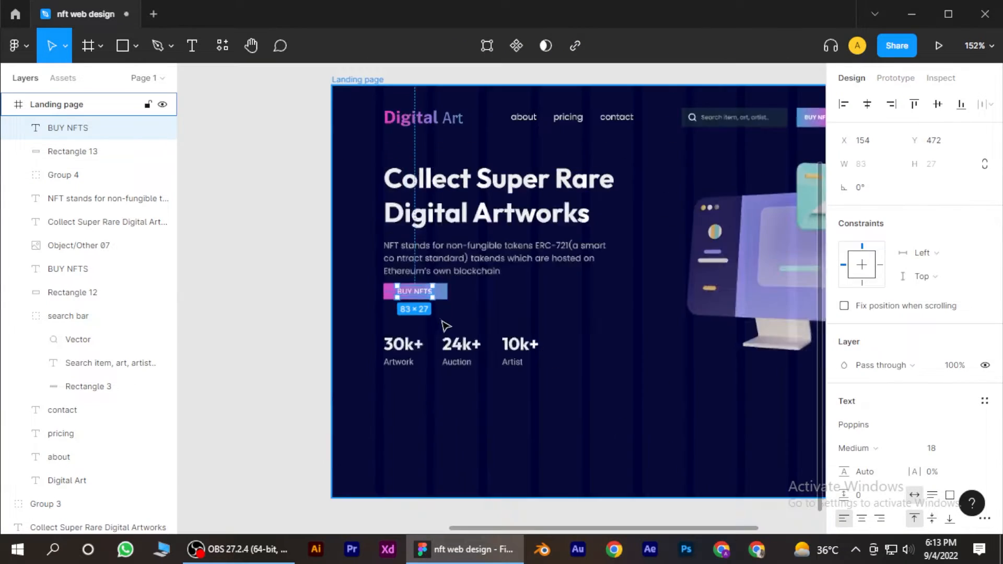
pyautogui.click(209, 296)
pyautogui.click(351, 333)
pyautogui.scroll(5, 440, 329)
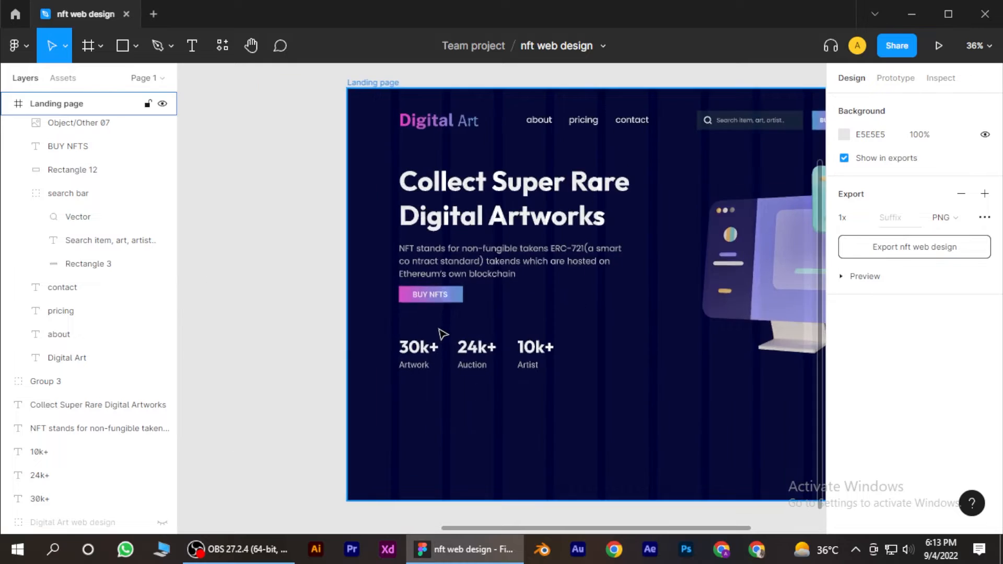
pyautogui.scroll(-3, 438, 317)
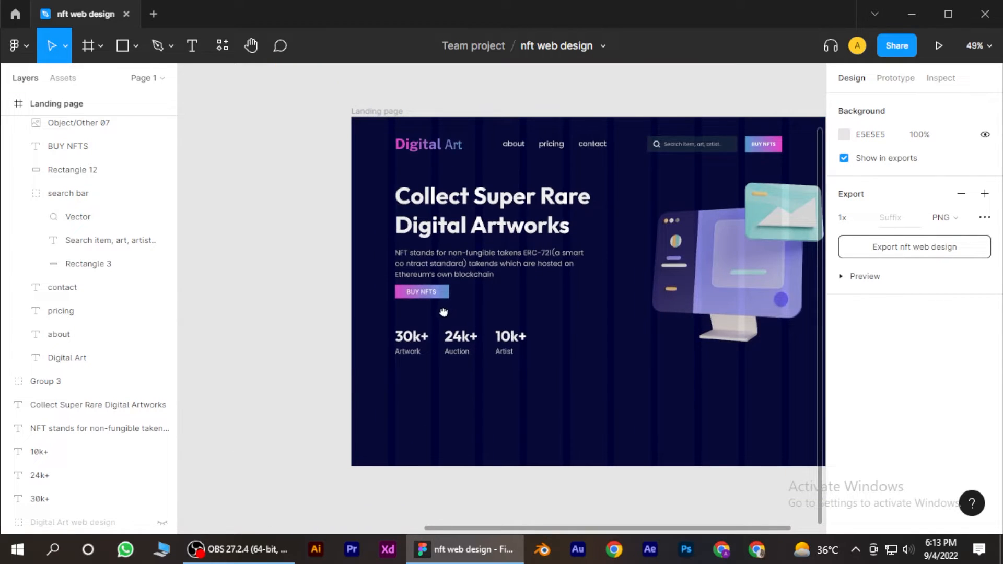
pyautogui.hscroll(2, 444, 312)
pyautogui.hscroll(2, 486, 314)
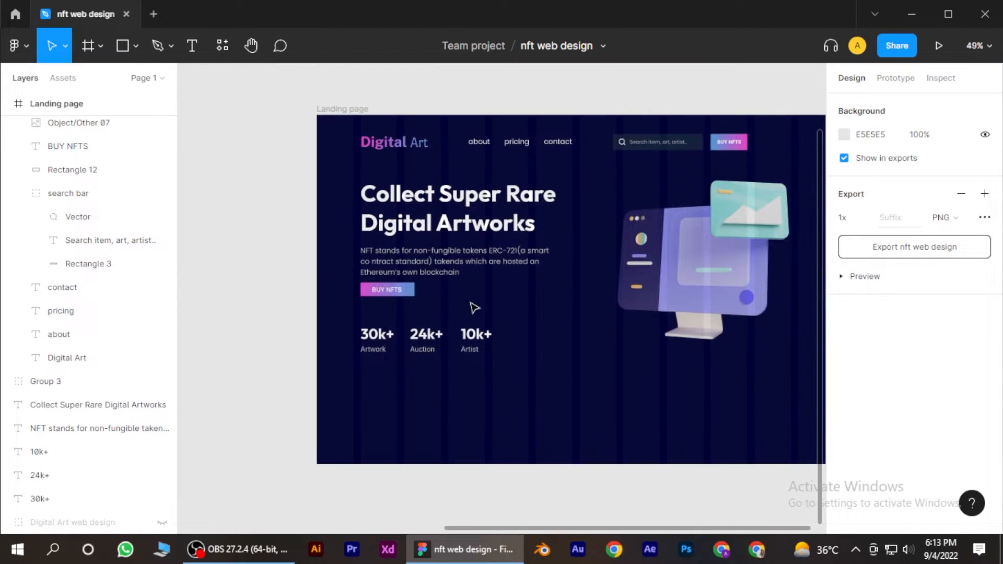
# Duplicate the hero button's gradient rectangle sideways and undo the surplus copies.
pyautogui.scroll(3, 412, 292)
pyautogui.scroll(3, 415, 290)
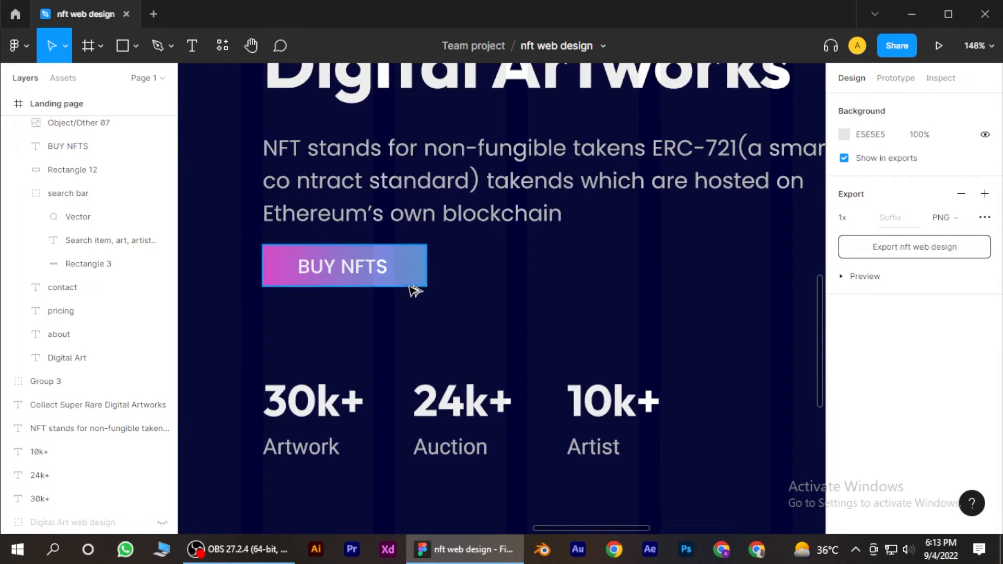
pyautogui.moveTo(418, 285); pyautogui.dragTo(632, 282)
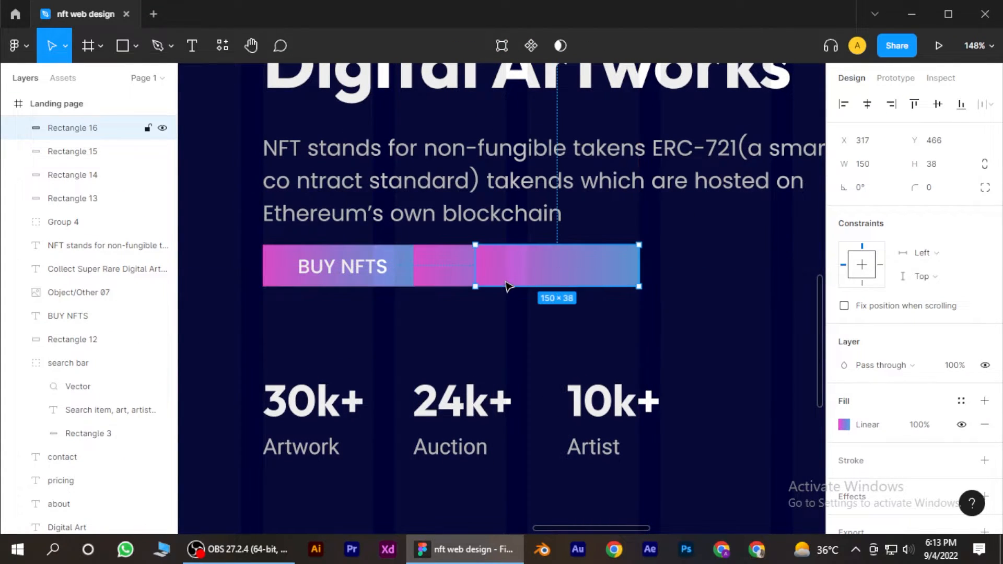
pyautogui.scroll(-3, 508, 291)
pyautogui.hotkey('ctrl', 'z')
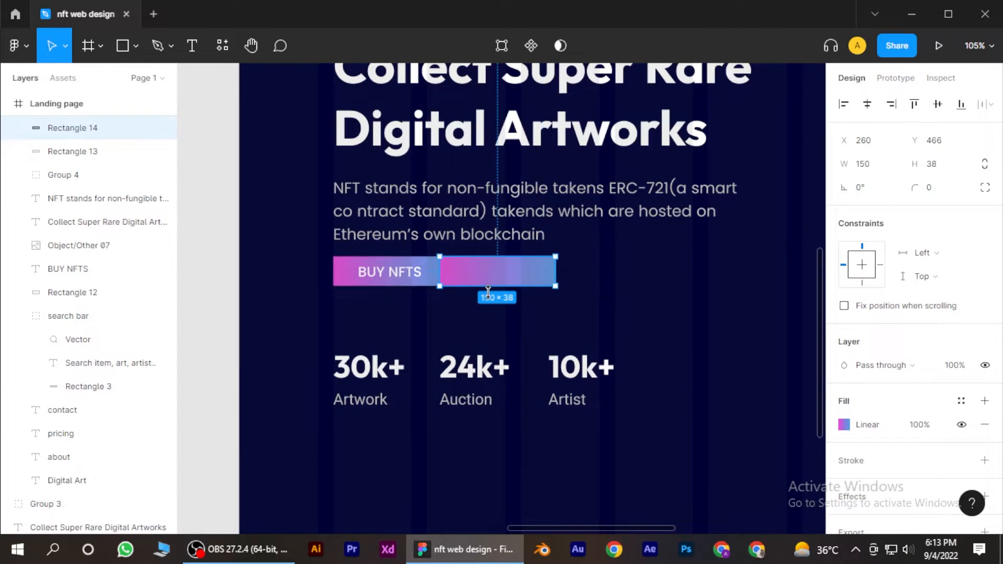
pyautogui.hotkey('ctrl', 'z')
# Move the duplicated gradient rectangle beside the BUY NFTS button, to X 283, Y 466.
pyautogui.scroll(-2, 473, 287)
pyautogui.scroll(4, 477, 287)
pyautogui.moveTo(540, 286); pyautogui.dragTo(512, 290)
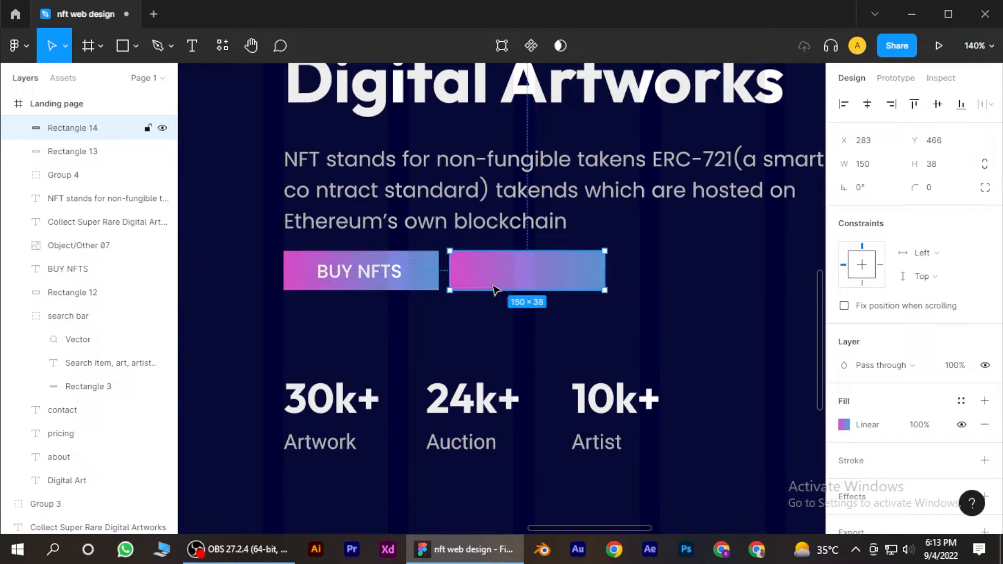
pyautogui.scroll(-6, 512, 291)
pyautogui.scroll(5, 469, 303)
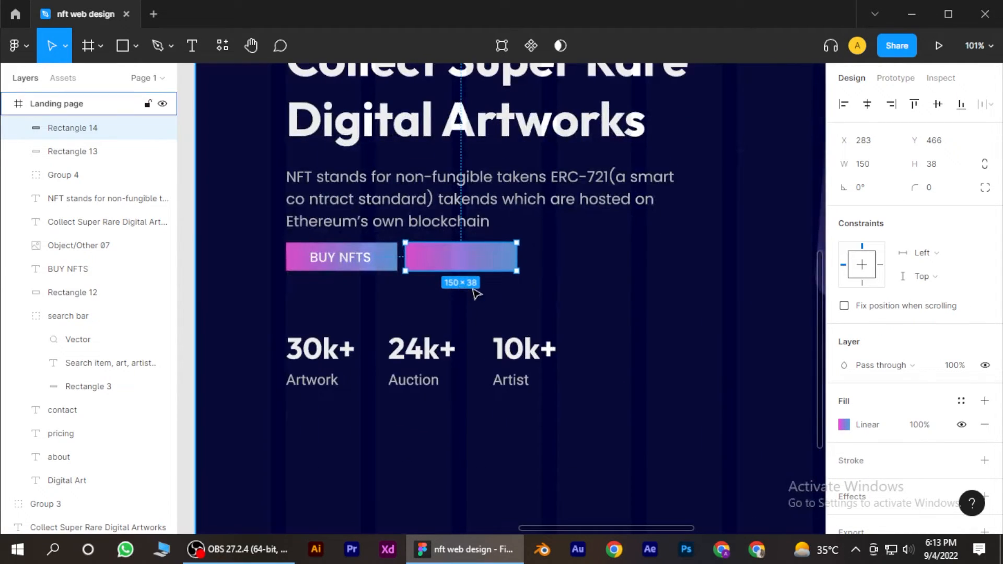
# Try making the duplicated rectangle's first gradient fill stop white (FFFFFF) with 0% opacity.
pyautogui.scroll(-1, 898, 428)
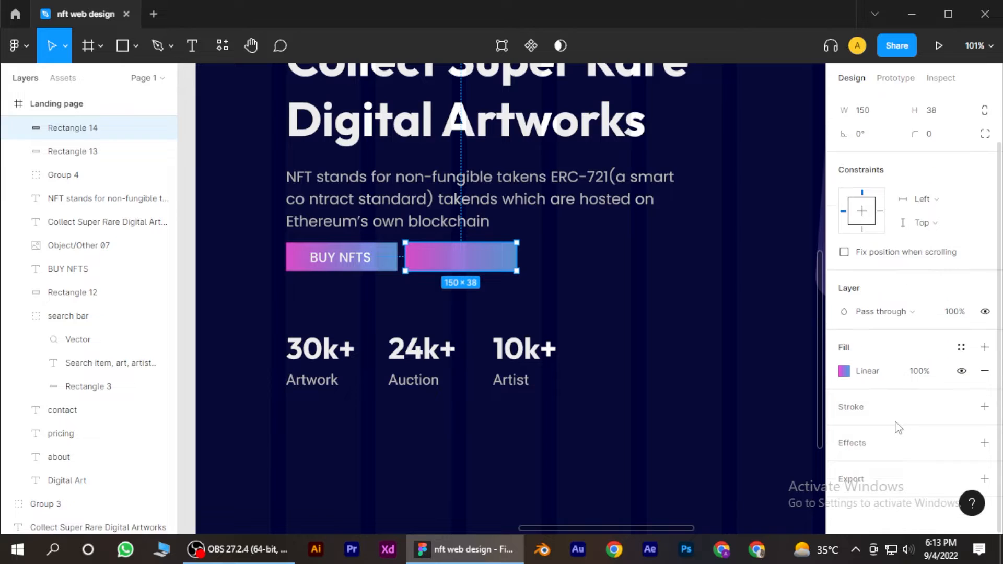
pyautogui.click(843, 372)
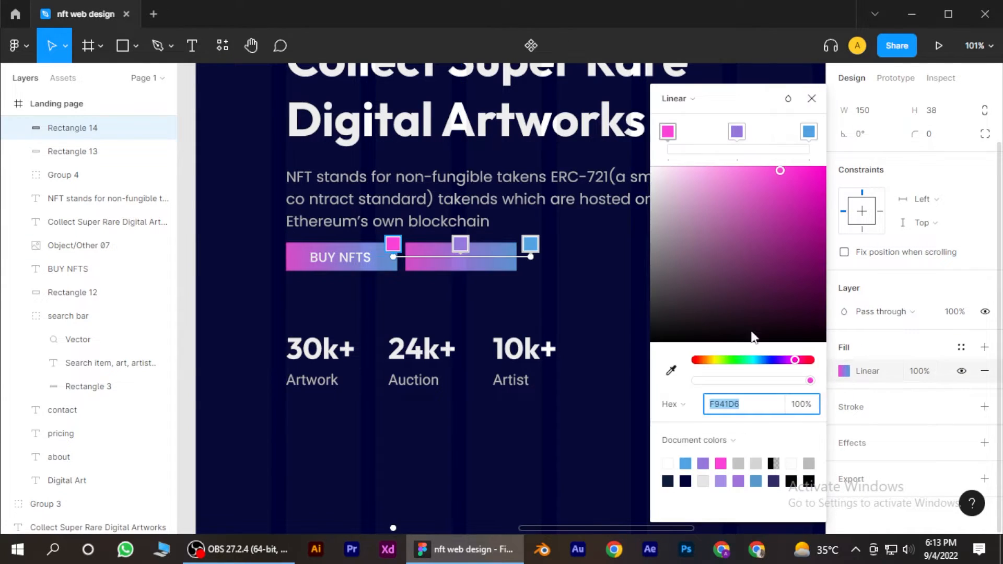
pyautogui.moveTo(756, 337); pyautogui.dragTo(669, 203)
pyautogui.moveTo(715, 381); pyautogui.dragTo(695, 386)
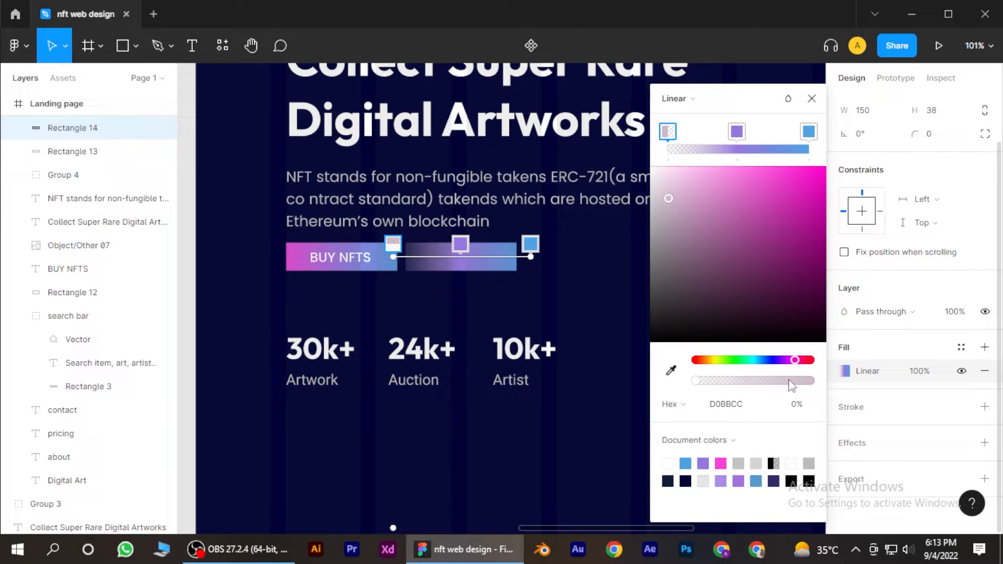
pyautogui.moveTo(736, 251)
pyautogui.mouseDown()
pyautogui.moveTo(627, 157)
pyautogui.moveTo(606, 151)
pyautogui.mouseUp()
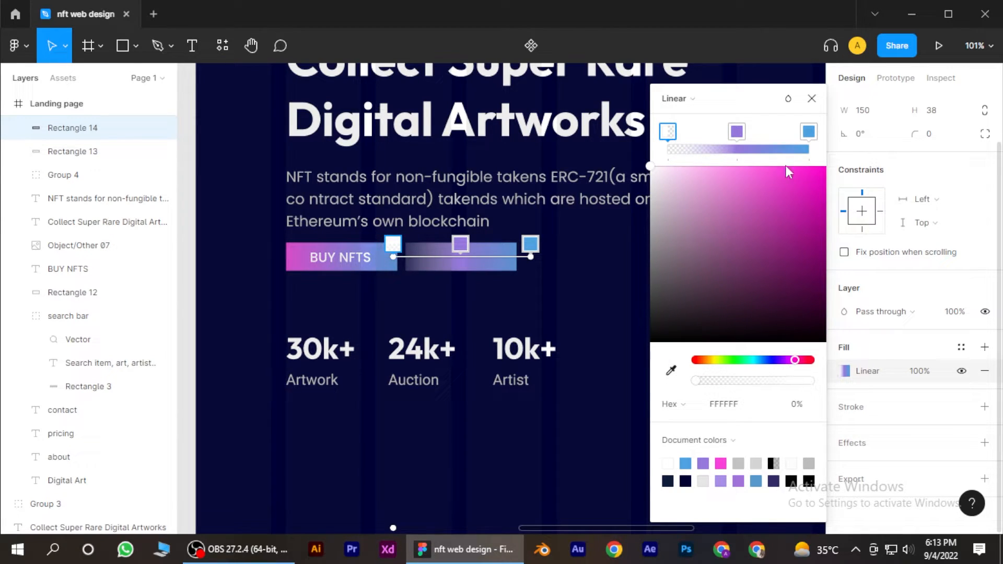
pyautogui.click(811, 99)
pyautogui.scroll(-3, 578, 242)
pyautogui.scroll(2, 578, 242)
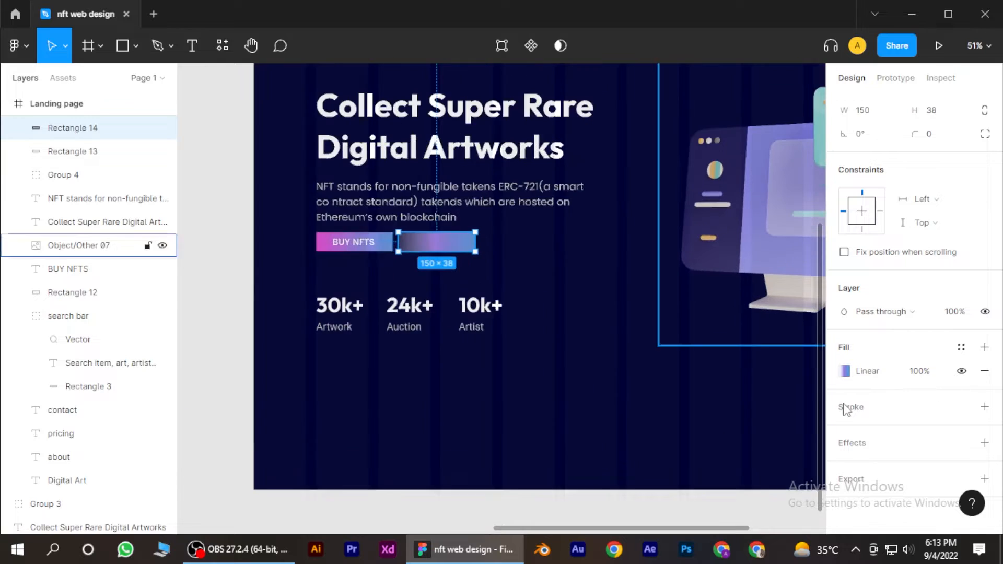
# Remove the duplicated rectangle's fill and give it a stroke aligned Outside.
pyautogui.click(984, 371)
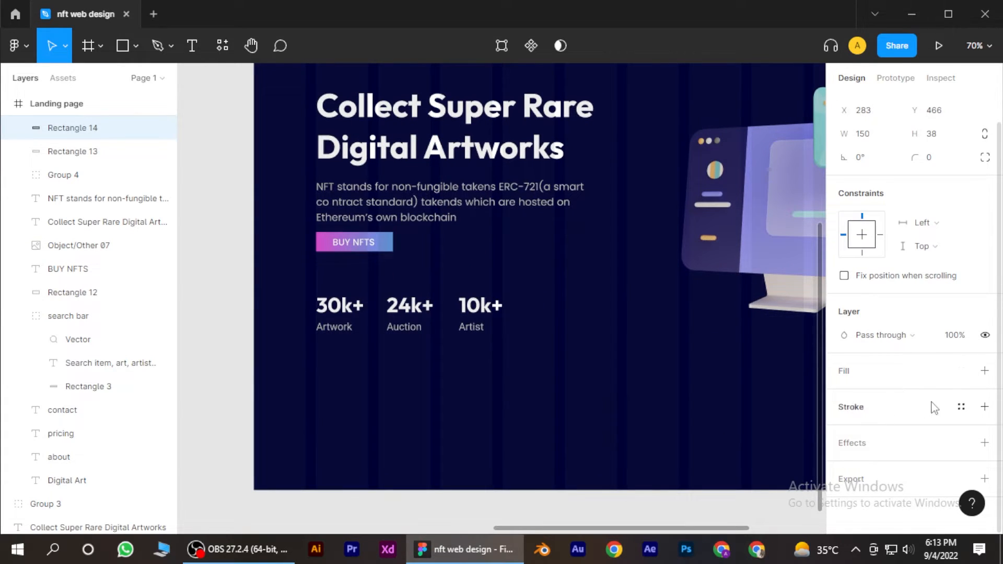
pyautogui.click(985, 407)
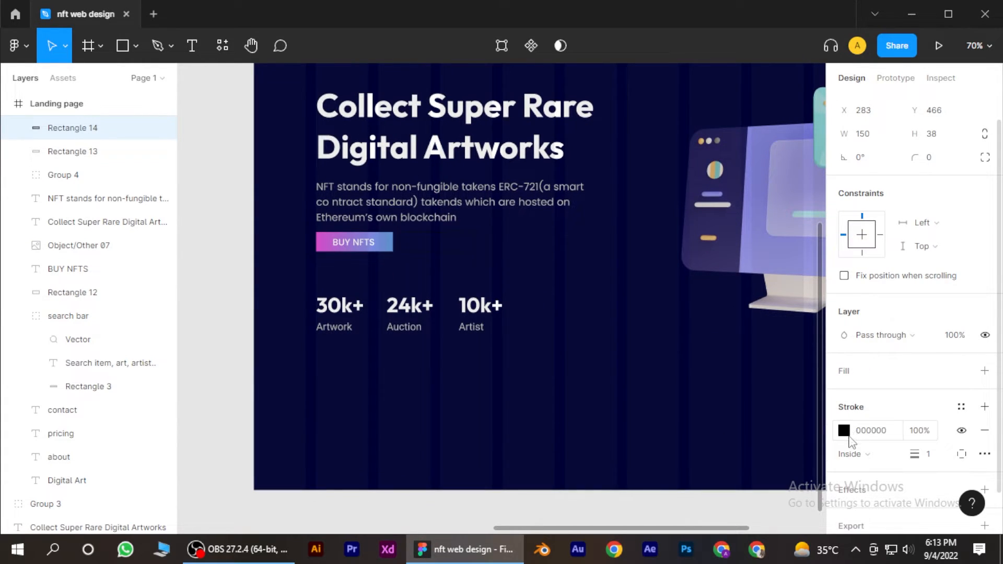
pyautogui.click(852, 453)
pyautogui.click(868, 473)
# Make the rectangle's stroke a linear gradient from pink F941D6 through purple 9679DC to the document's blue.
pyautogui.click(844, 431)
pyautogui.click(679, 153)
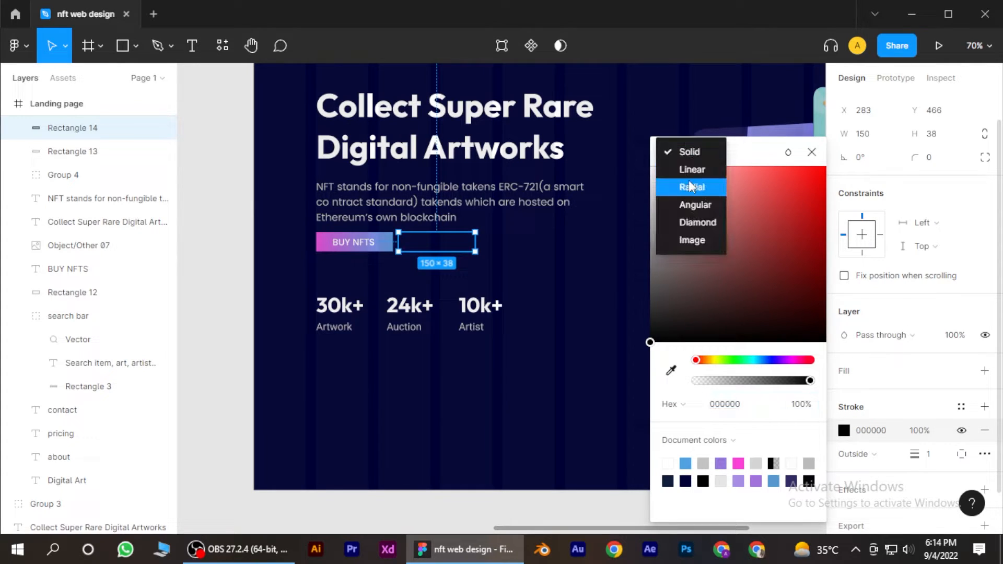
pyautogui.click(692, 169)
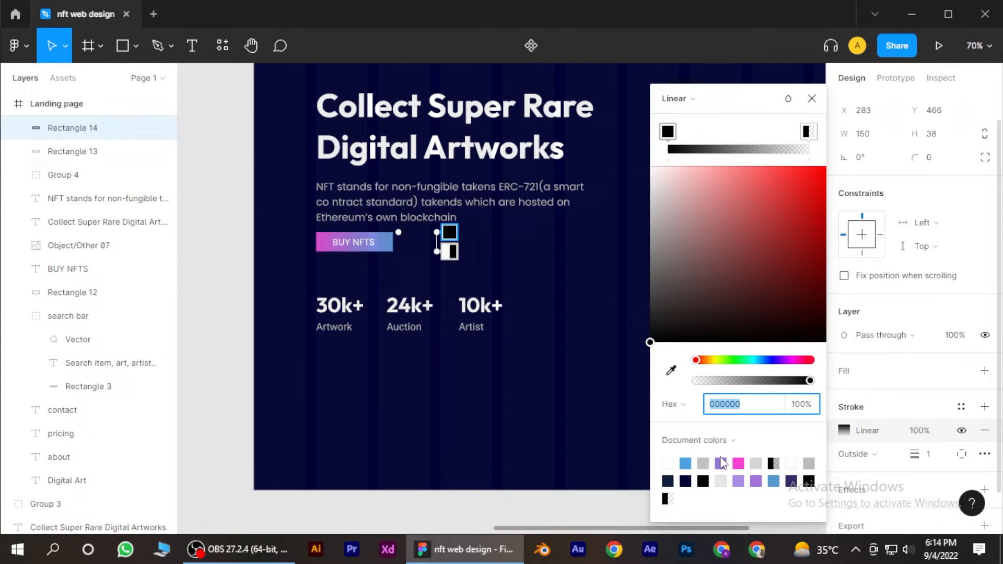
pyautogui.click(667, 133)
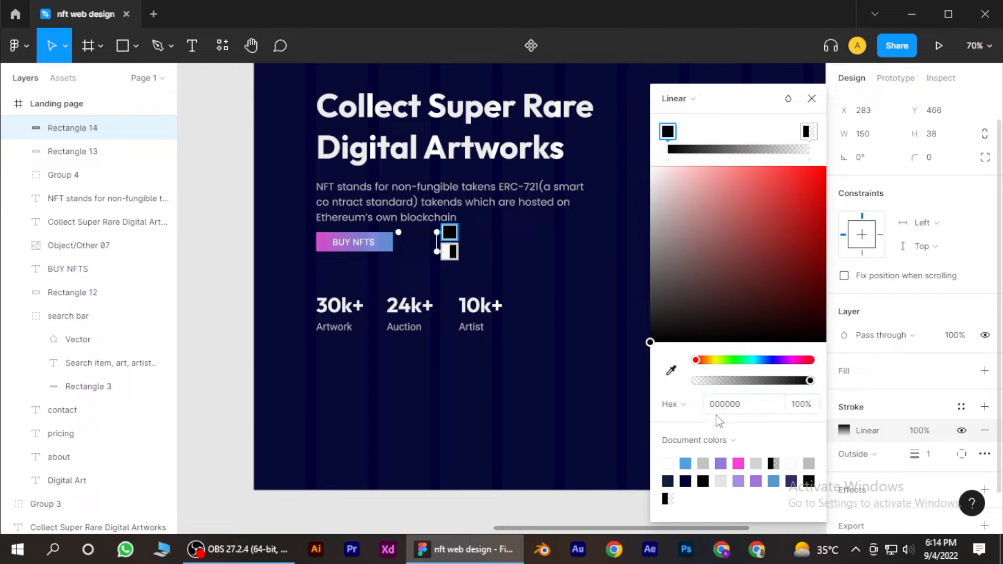
pyautogui.click(738, 462)
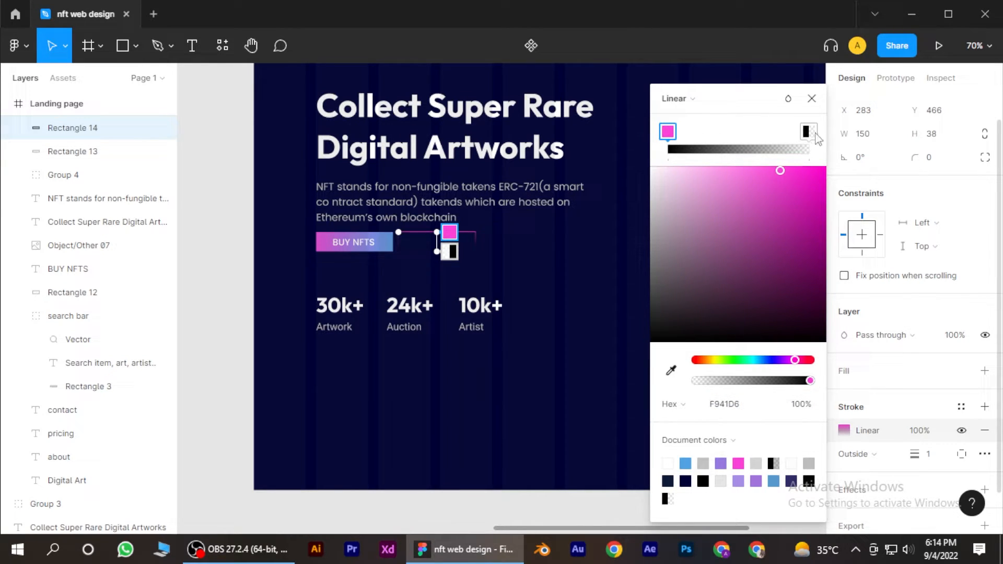
pyautogui.click(810, 133)
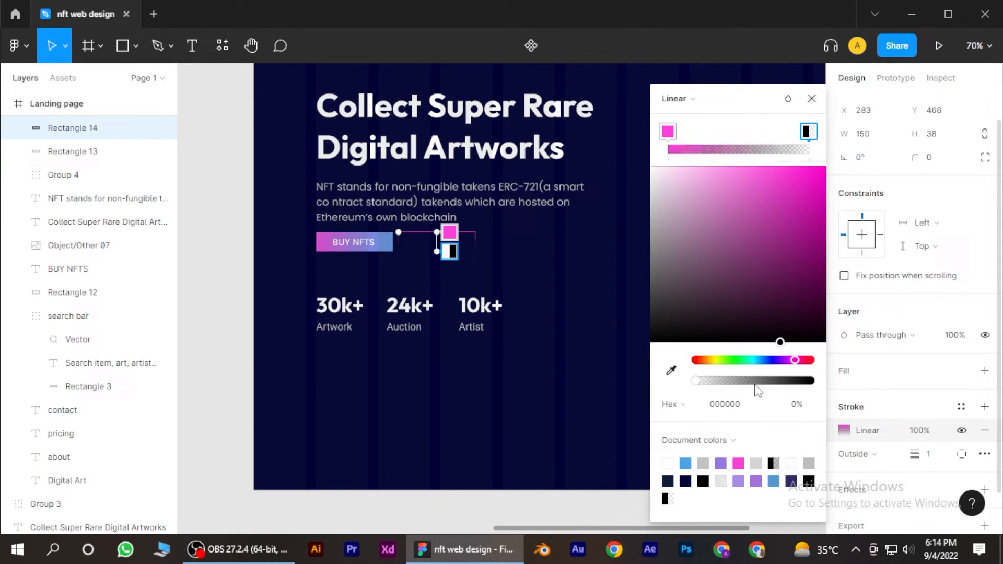
pyautogui.click(686, 464)
pyautogui.click(735, 149)
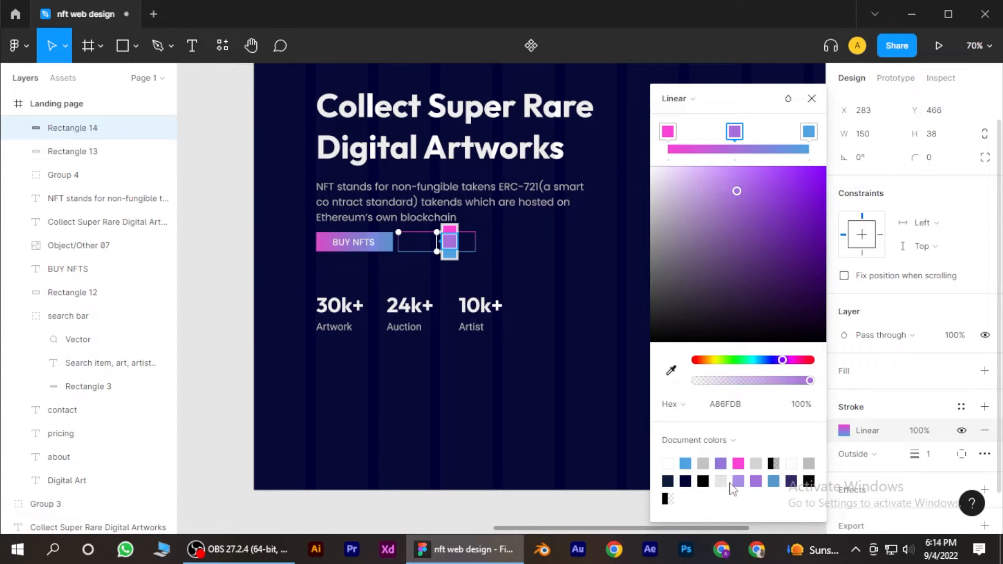
pyautogui.click(723, 463)
# Reorient the stroke gradient horizontally, with pink on the left and blue on the right, and deselect the rectangle.
pyautogui.scroll(5, 398, 275)
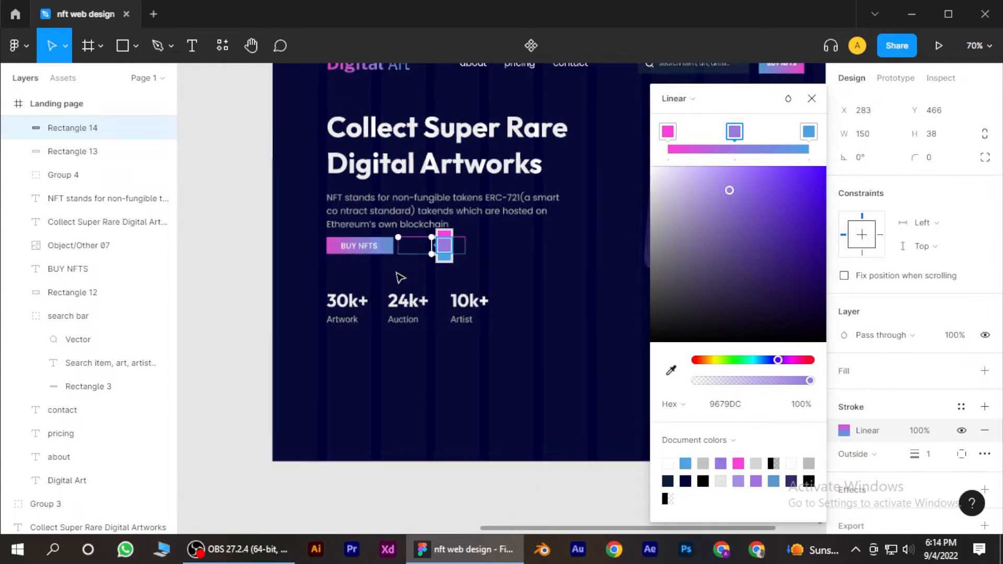
pyautogui.moveTo(446, 251); pyautogui.dragTo(502, 233)
pyautogui.moveTo(437, 219); pyautogui.dragTo(365, 235)
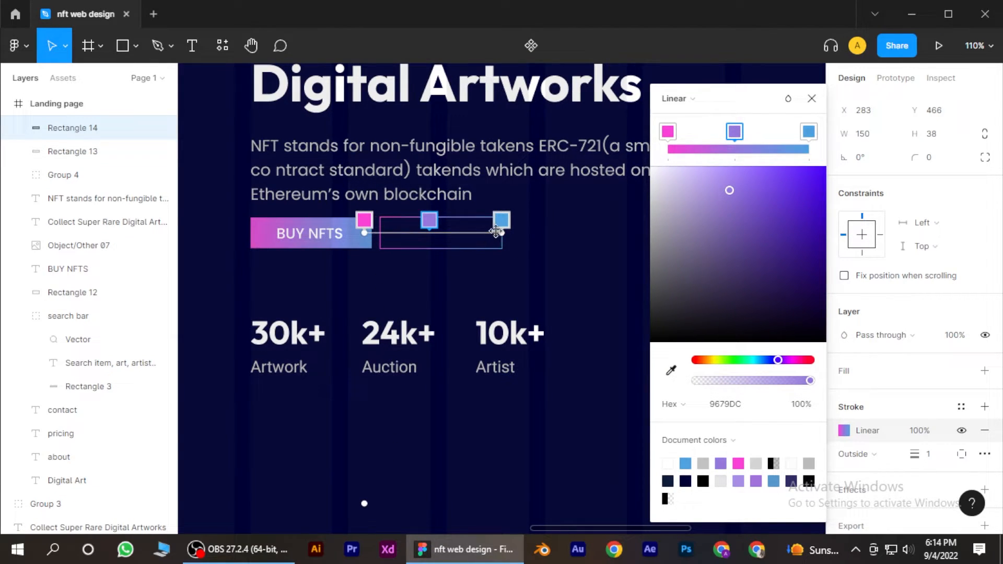
pyautogui.click(812, 98)
pyautogui.scroll(-5, 510, 298)
pyautogui.click(374, 275)
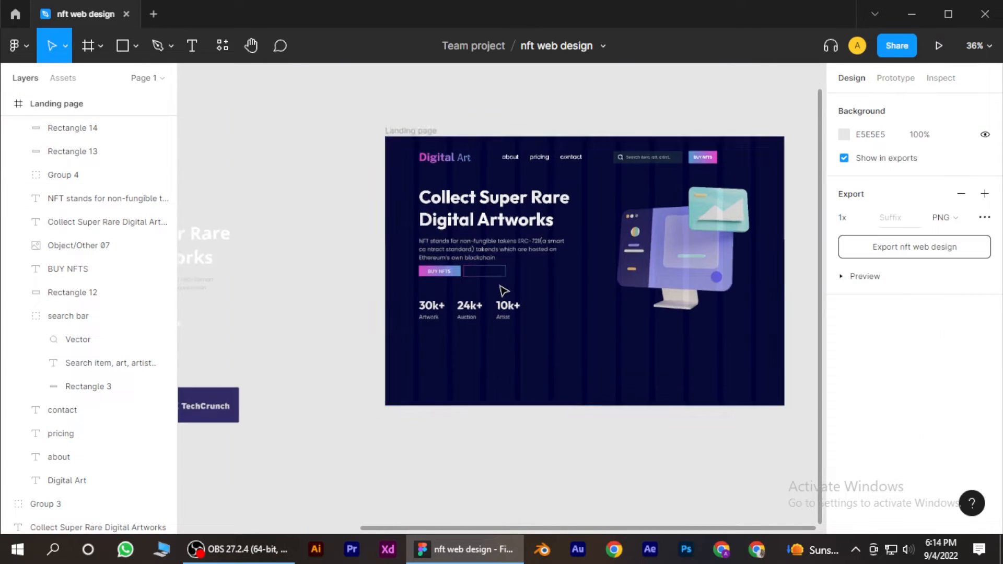
# Copy the BUY NFTS label into the outlined rectangle at X 317, Y 472 and change its text to "SELL NFTS".
pyautogui.scroll(5, 507, 291)
pyautogui.scroll(5, 472, 291)
pyautogui.moveTo(468, 280); pyautogui.dragTo(439, 282)
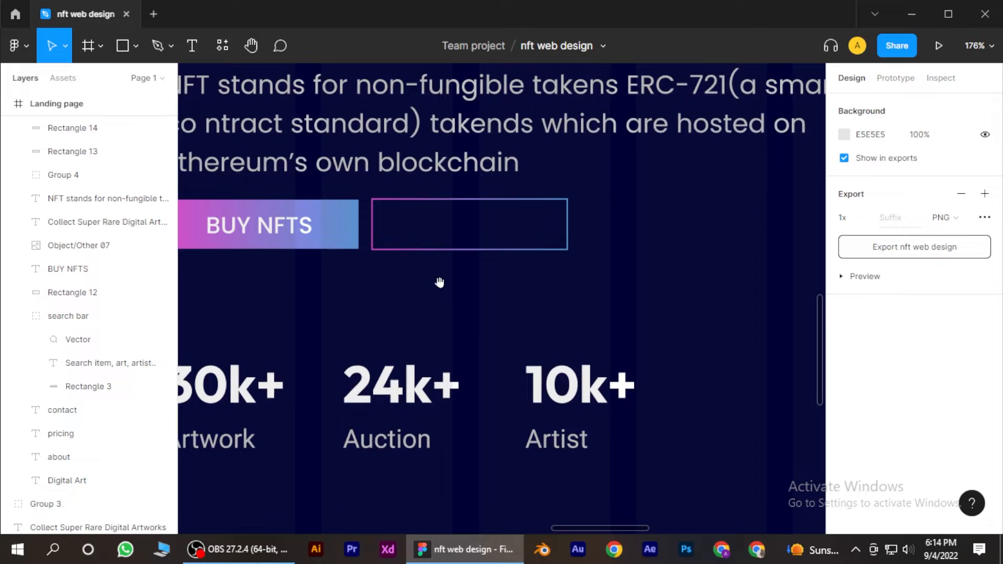
pyautogui.click(272, 233)
pyautogui.moveTo(272, 232); pyautogui.dragTo(484, 235)
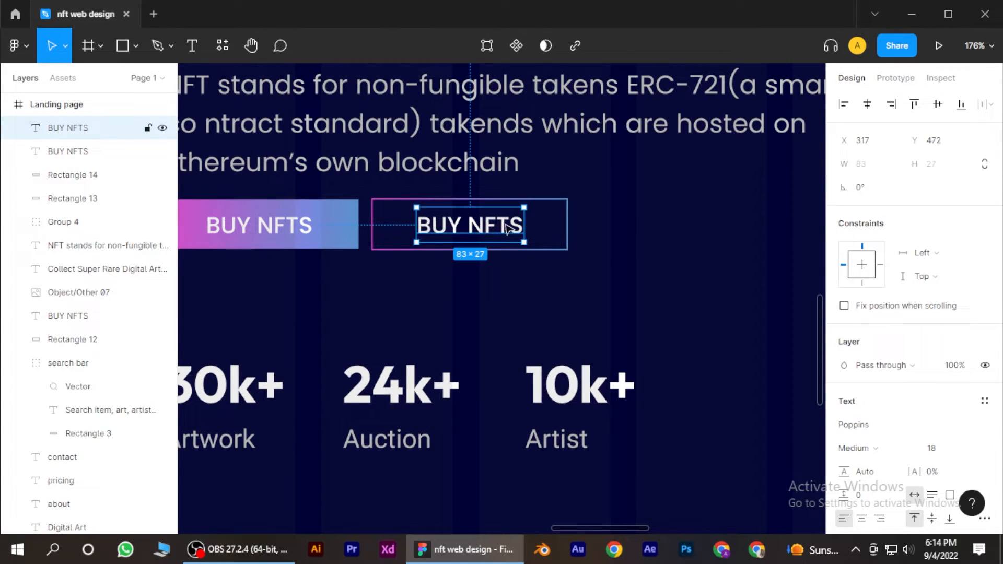
pyautogui.doubleClick(507, 228)
pyautogui.write('Se')
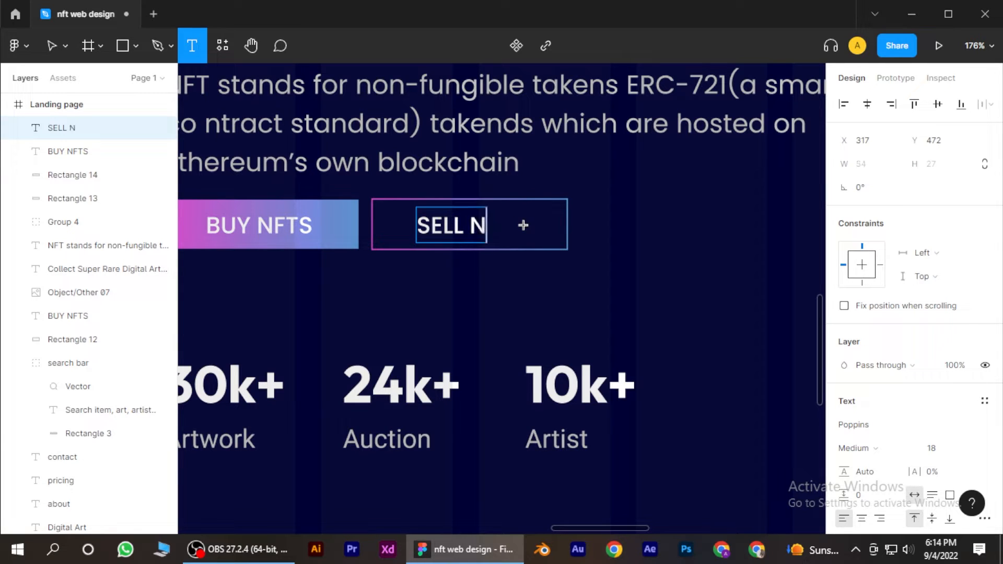
pyautogui.click(51, 46)
pyautogui.scroll(-5, 433, 264)
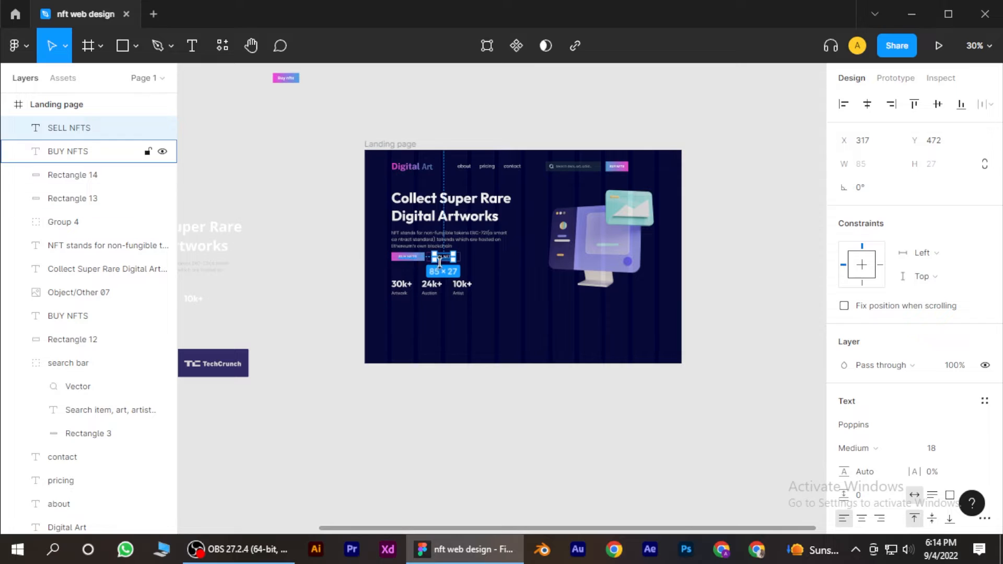
pyautogui.click(334, 252)
# Group the BUY NFTS label with its gradient rectangle and rename the group "button 1".
pyautogui.scroll(1, 438, 273)
pyautogui.scroll(5, 439, 273)
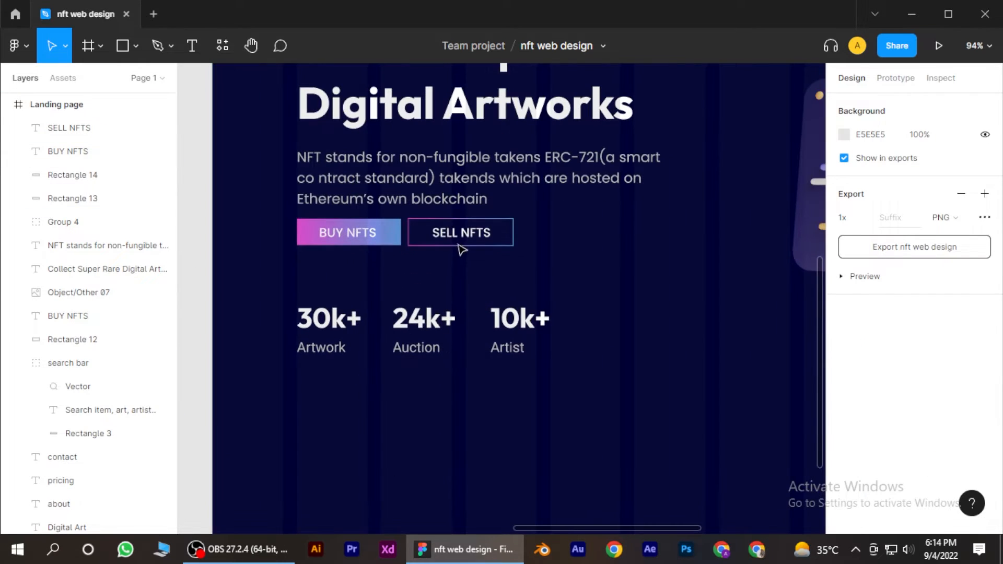
pyautogui.scroll(3, 453, 280)
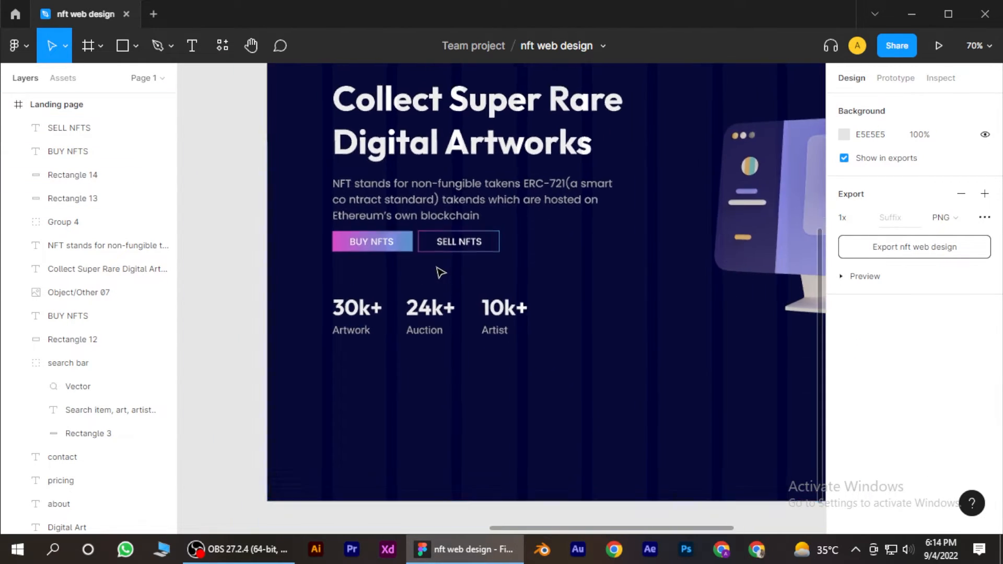
pyautogui.click(353, 224)
pyautogui.keyDown('shift'); pyautogui.click(334, 220); pyautogui.keyUp('shift')
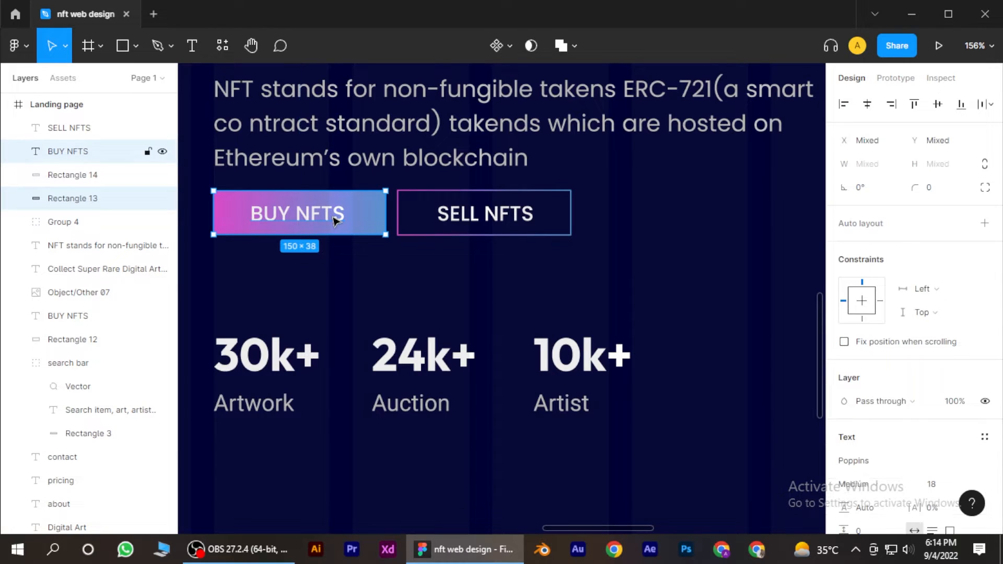
pyautogui.hotkey('ctrl', 'g')
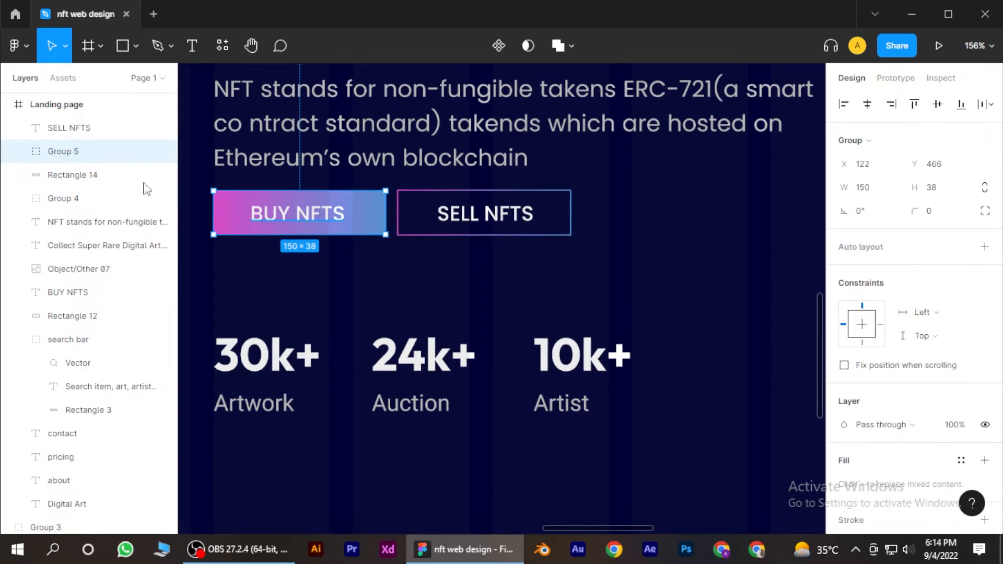
pyautogui.doubleClick(72, 157)
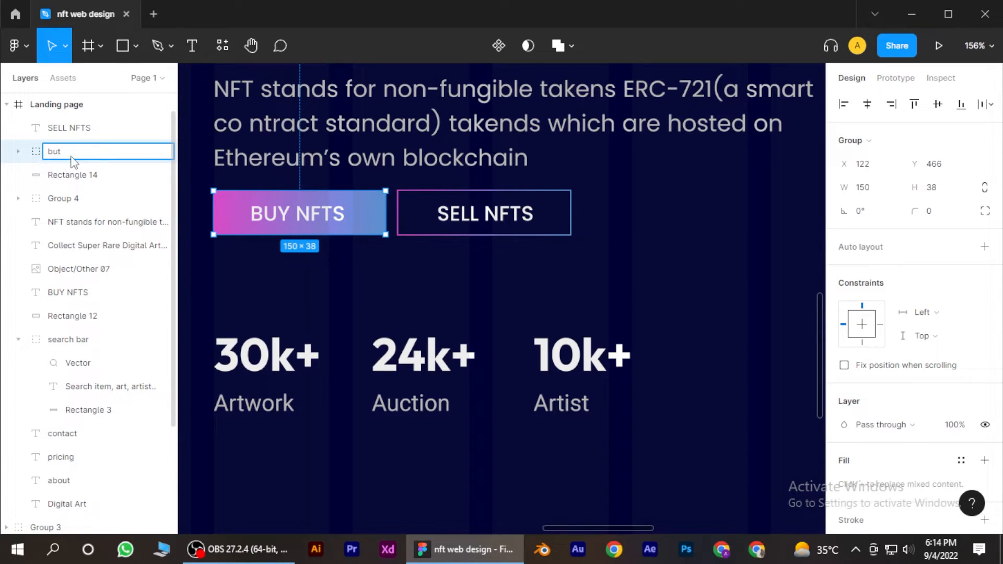
pyautogui.press('Return')
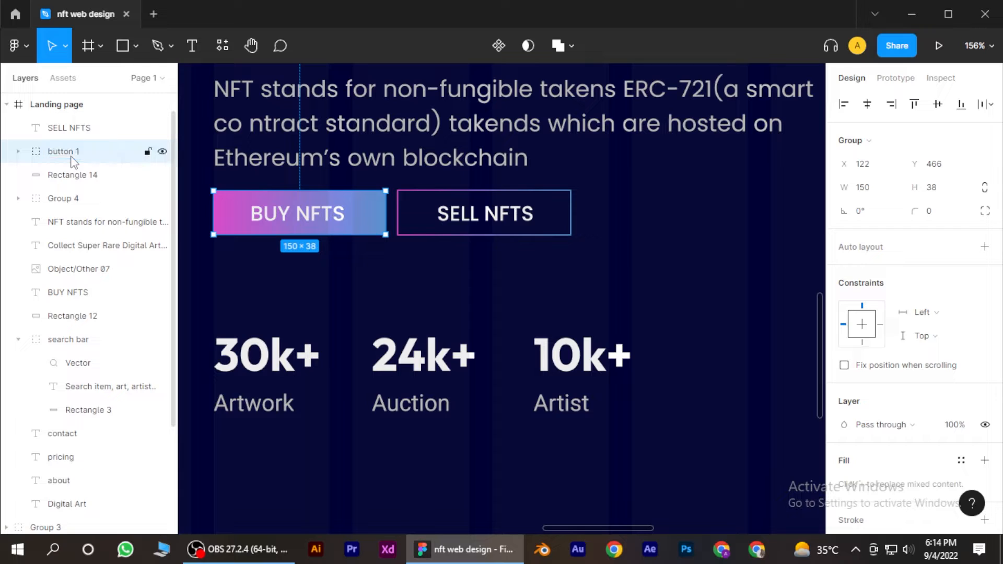
# Group the SELL NFTS label with its outlined rectangle and rename the group "button 2".
pyautogui.click(512, 216)
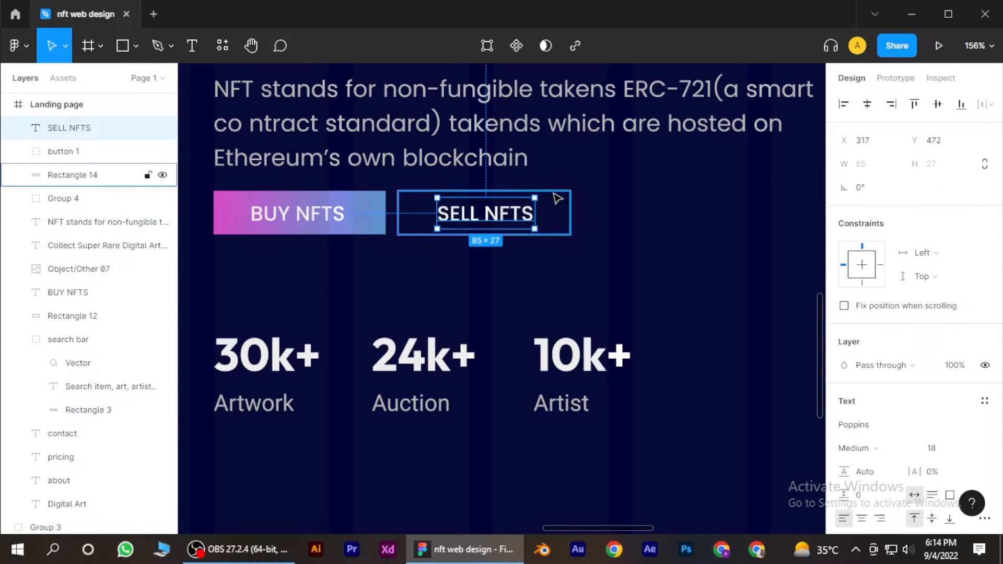
pyautogui.keyDown('shift'); pyautogui.click(559, 197); pyautogui.keyUp('shift')
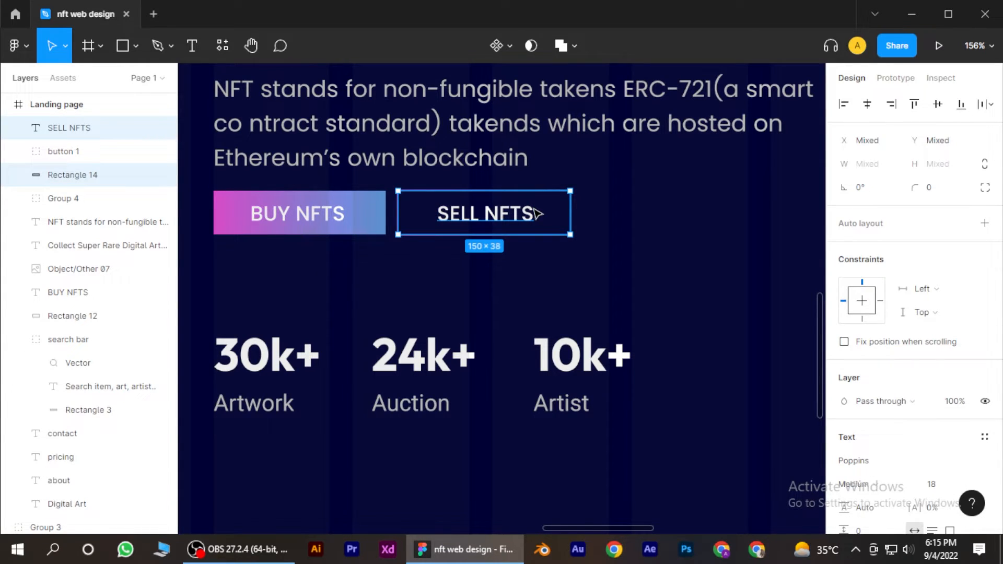
pyautogui.hotkey('ctrl', 'g')
pyautogui.doubleClick(61, 131)
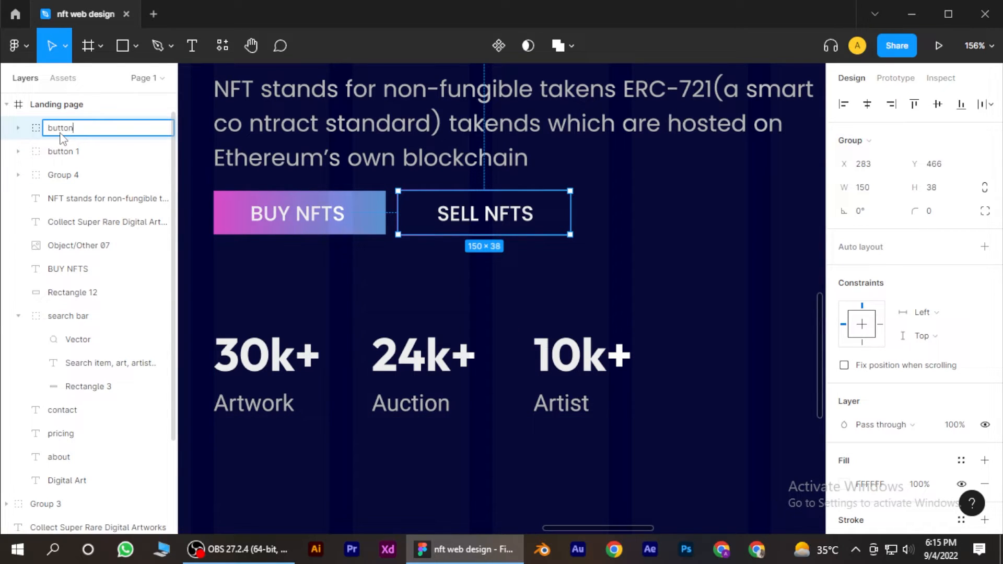
pyautogui.press('Return')
# Try moving the statistics group out of the landing page frame, and undo the move.
pyautogui.scroll(-5, 376, 360)
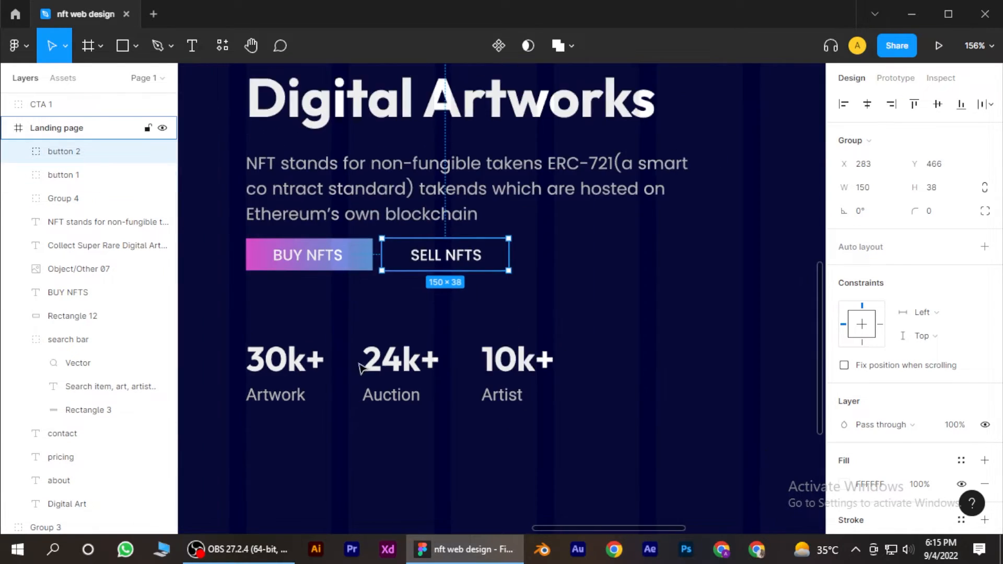
pyautogui.scroll(-2, 376, 360)
pyautogui.click(397, 359)
pyautogui.moveTo(397, 360); pyautogui.dragTo(179, 301)
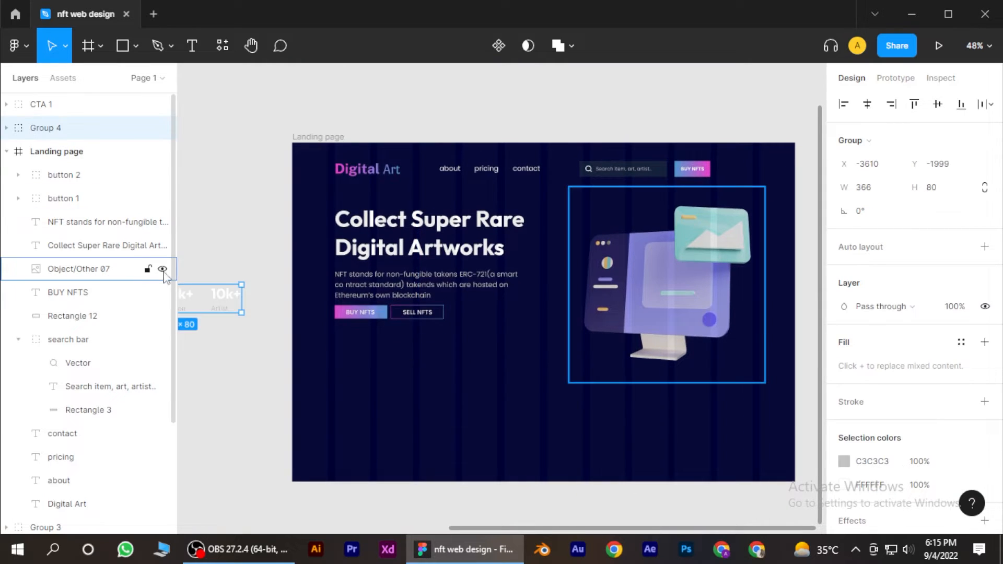
pyautogui.hotkey('ctrl', 'z')
pyautogui.click(231, 263)
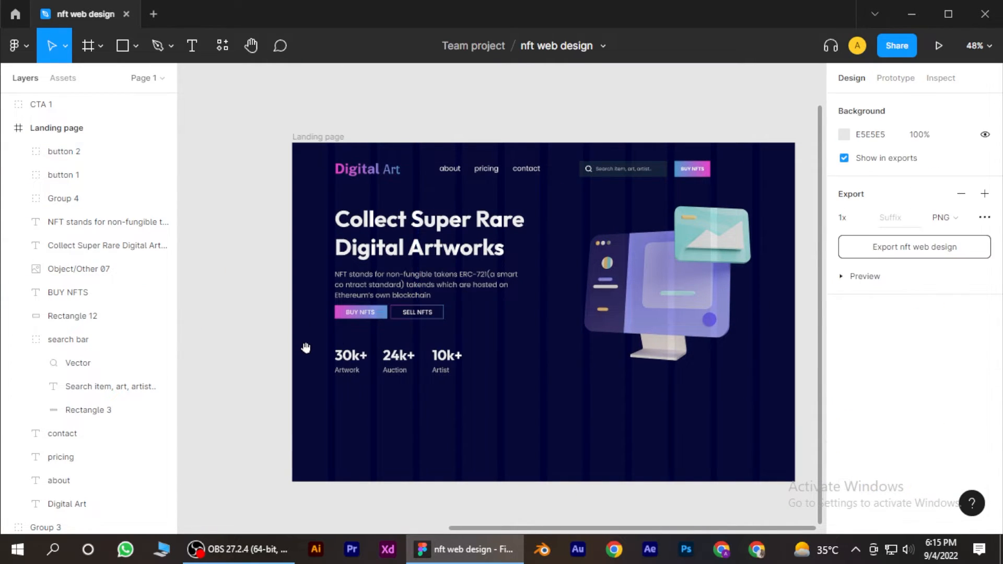
pyautogui.scroll(-4, 327, 340)
pyautogui.scroll(-2, 342, 359)
pyautogui.moveTo(354, 374); pyautogui.dragTo(407, 359)
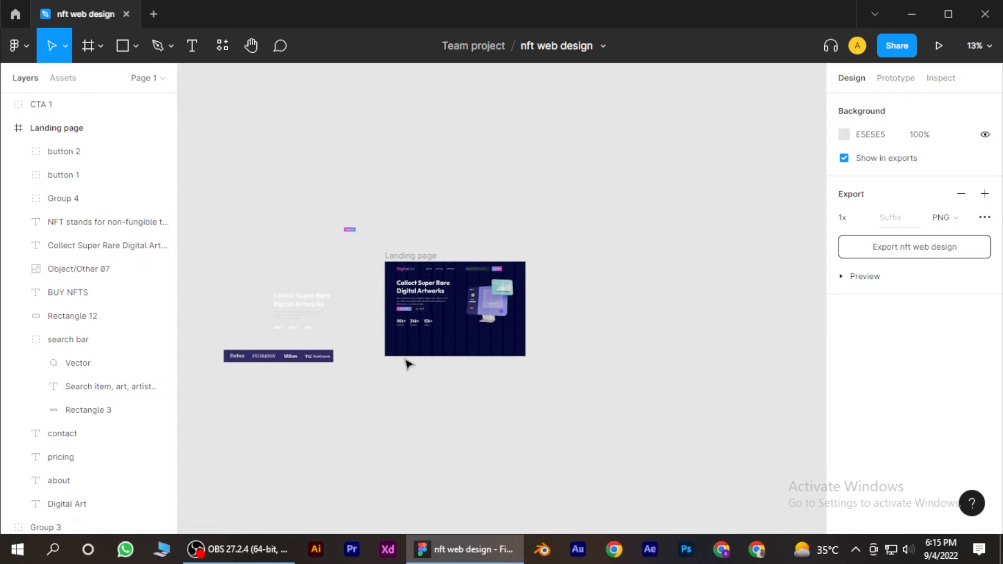
pyautogui.scroll(5, 369, 371)
pyautogui.moveTo(415, 320); pyautogui.dragTo(379, 342)
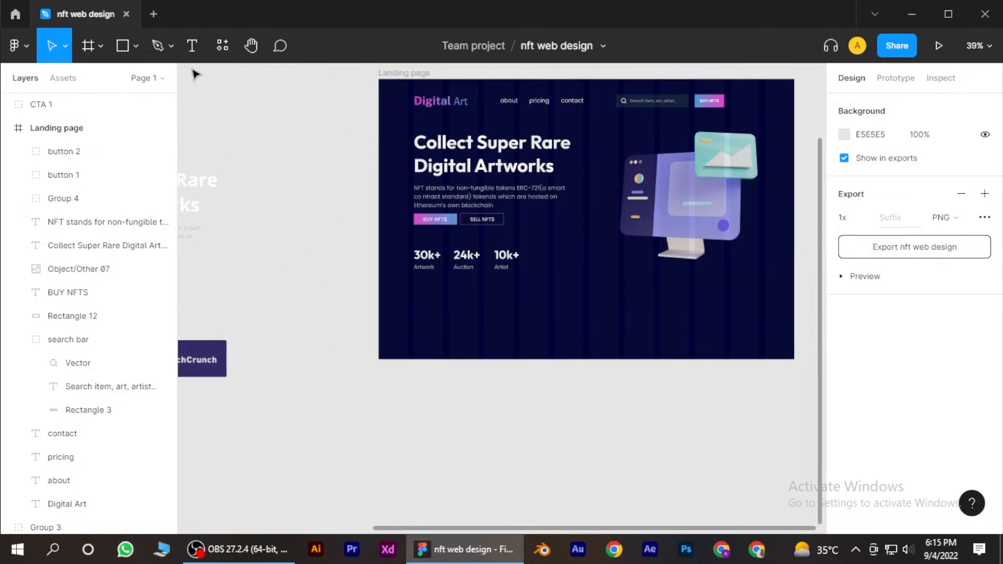
pyautogui.click(191, 55)
pyautogui.scroll(5, 492, 286)
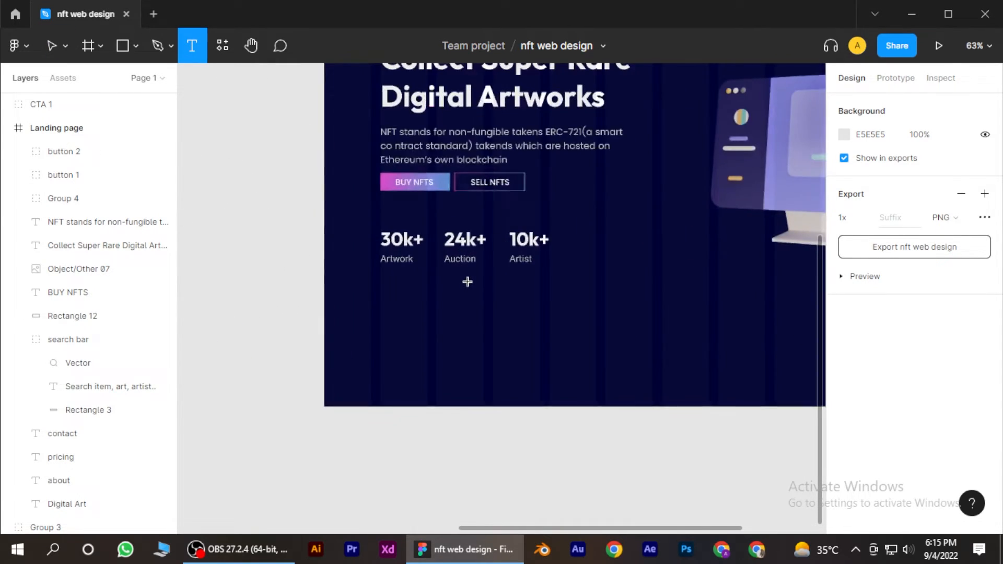
pyautogui.click(411, 289)
pyautogui.press('Escape')
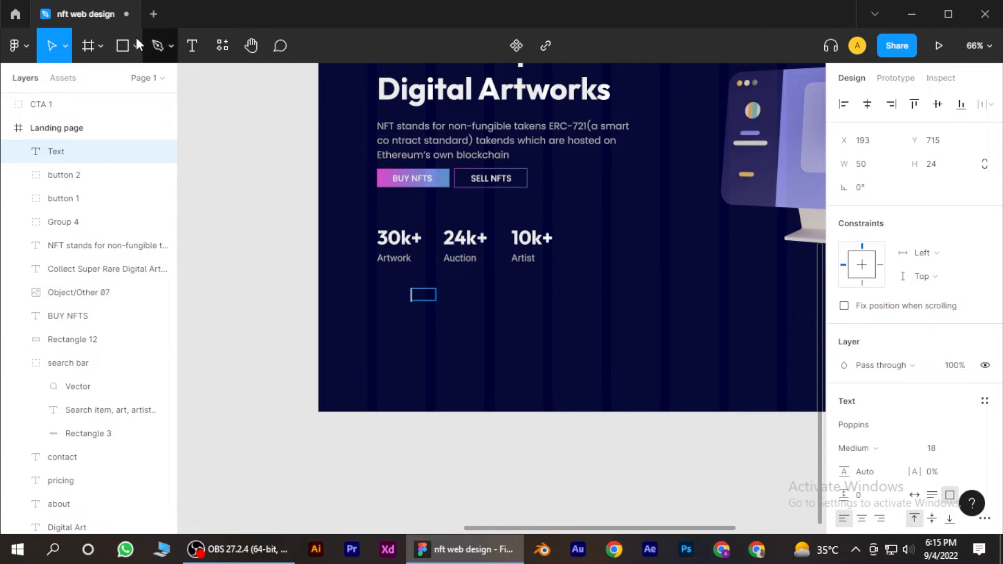
pyautogui.click(269, 194)
# Reposition the statistics group beneath the buttons at X 121, Y 563 and deselect it.
pyautogui.scroll(2, 459, 314)
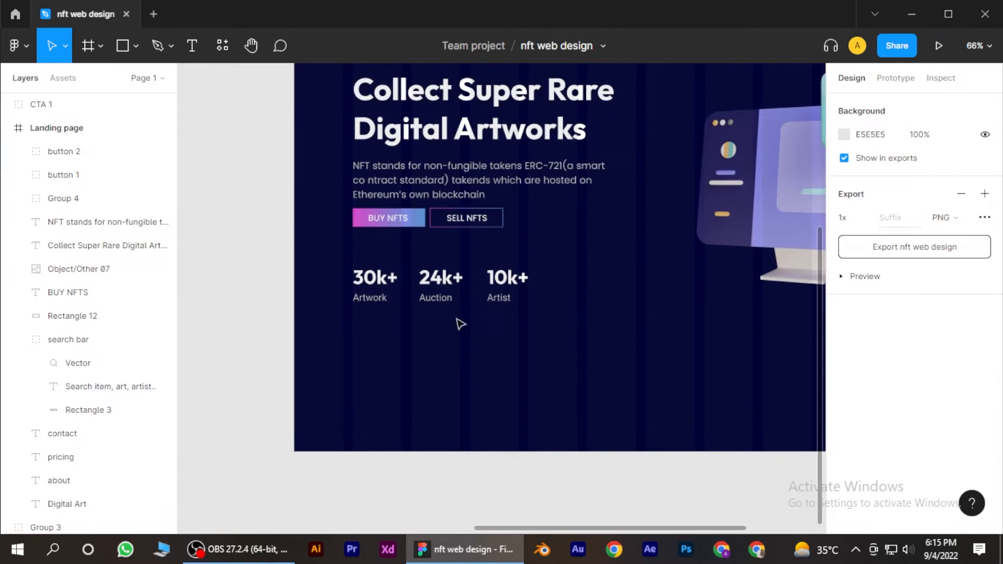
pyautogui.click(499, 279)
pyautogui.moveTo(499, 279); pyautogui.dragTo(500, 258)
pyautogui.scroll(-4, 486, 274)
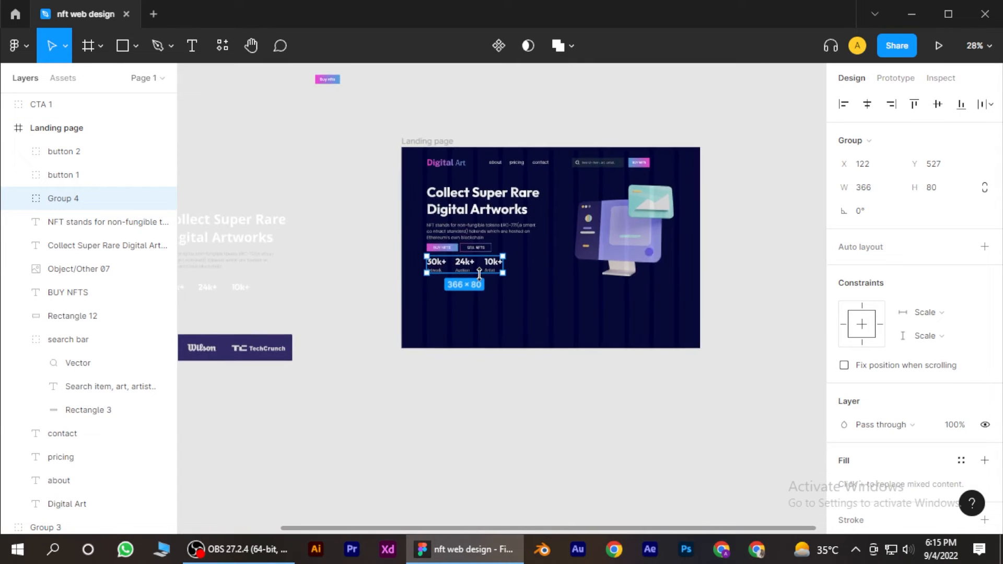
pyautogui.scroll(4, 477, 273)
pyautogui.click(250, 246)
pyautogui.scroll(-5, 361, 305)
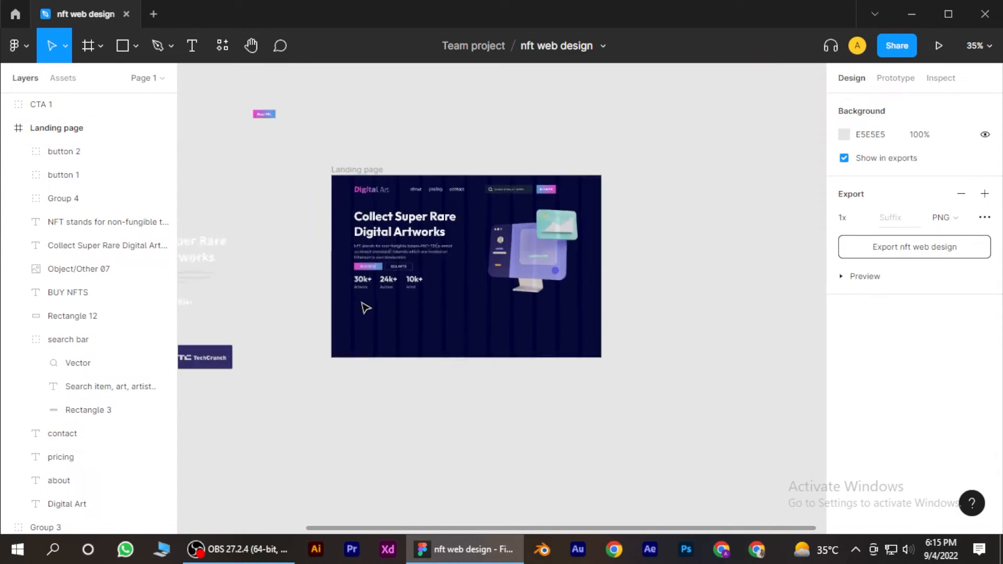
pyautogui.scroll(5, 369, 302)
pyautogui.click(412, 279)
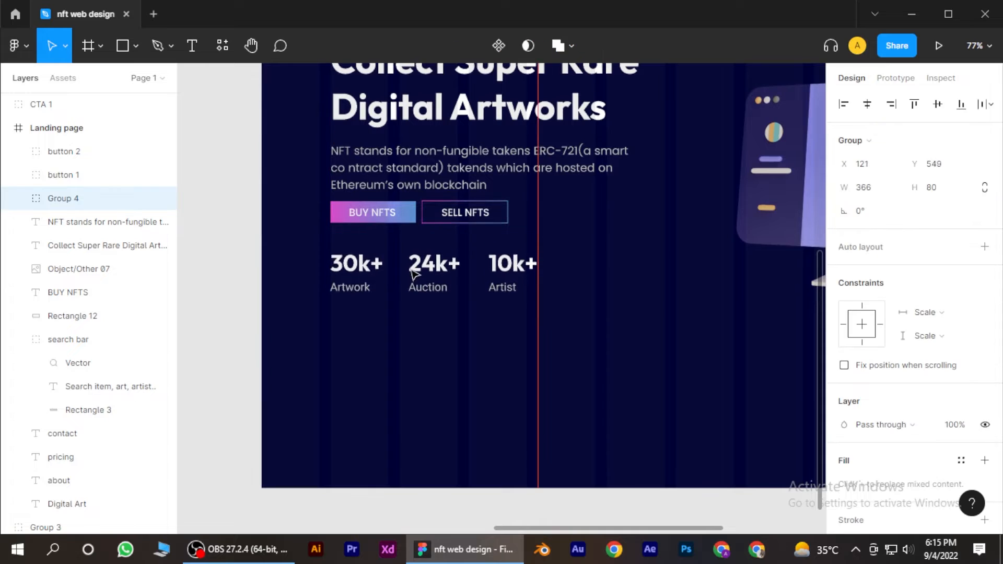
pyautogui.moveTo(412, 280); pyautogui.dragTo(417, 281)
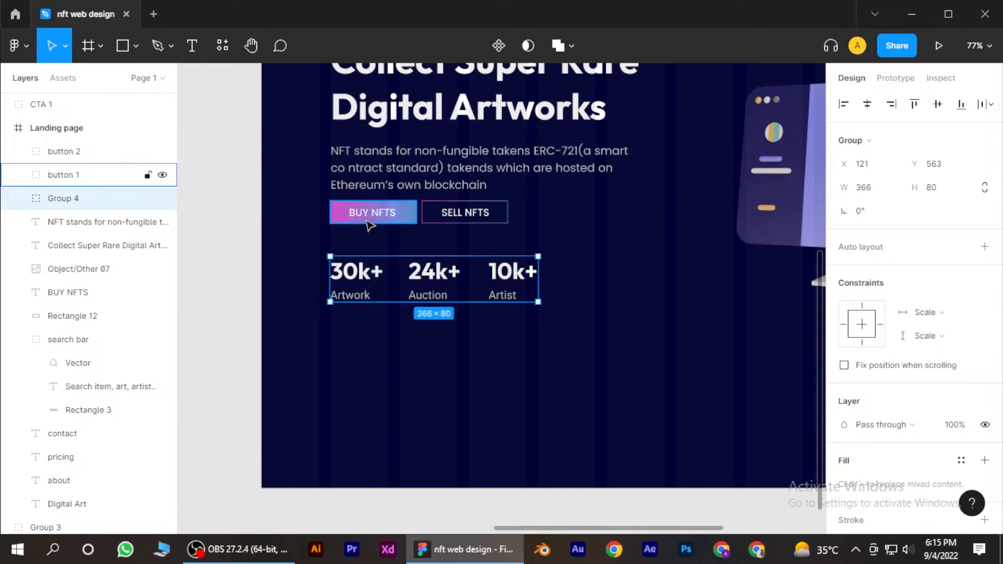
pyautogui.scroll(-2, 339, 279)
pyautogui.click(287, 282)
# Move the BUY NFTS and SELL NFTS buttons together down to Y 485, between the description and the statistics.
pyautogui.scroll(2, 352, 264)
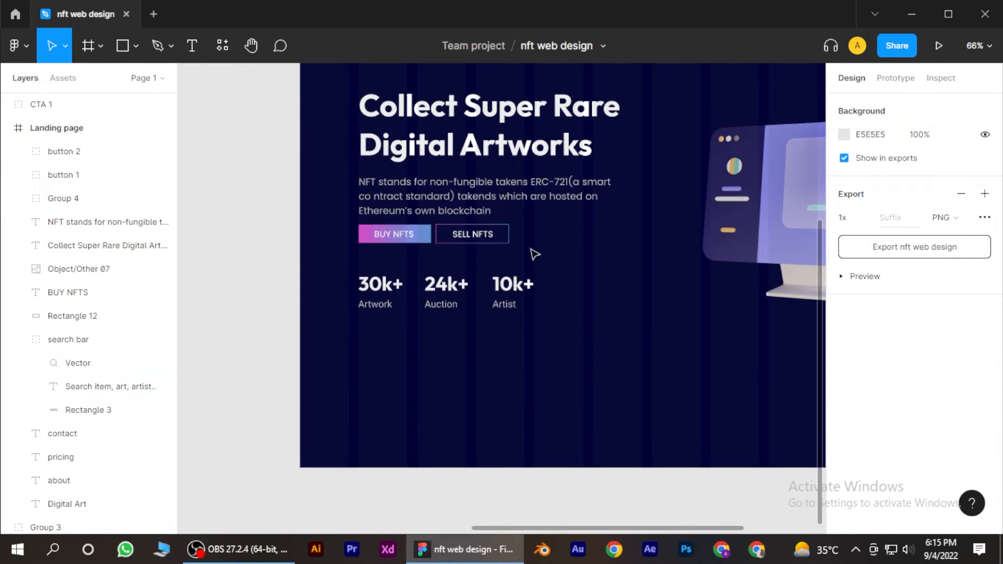
pyautogui.click(472, 237)
pyautogui.keyDown('shift'); pyautogui.click(405, 234); pyautogui.keyUp('shift')
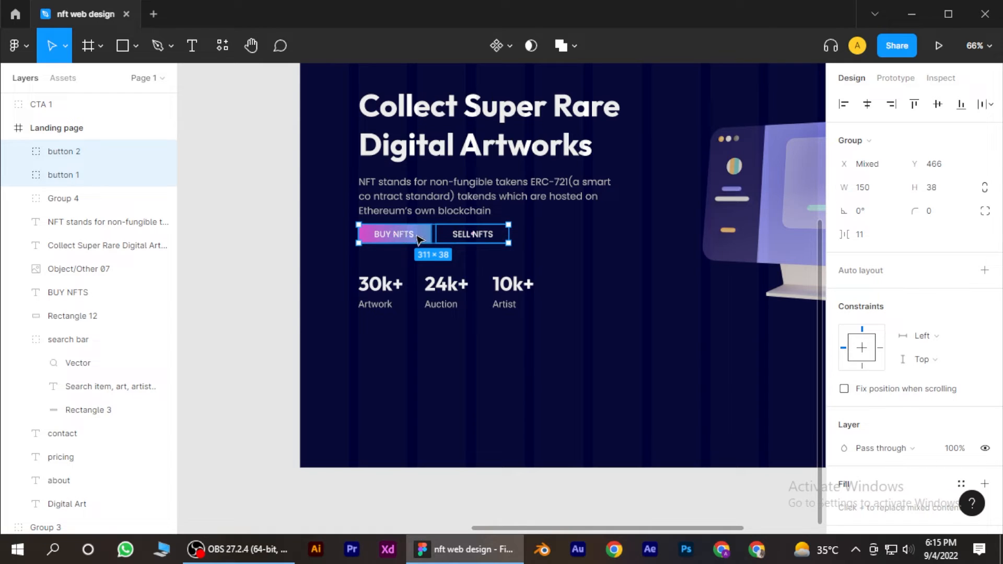
pyautogui.moveTo(418, 239); pyautogui.dragTo(421, 246)
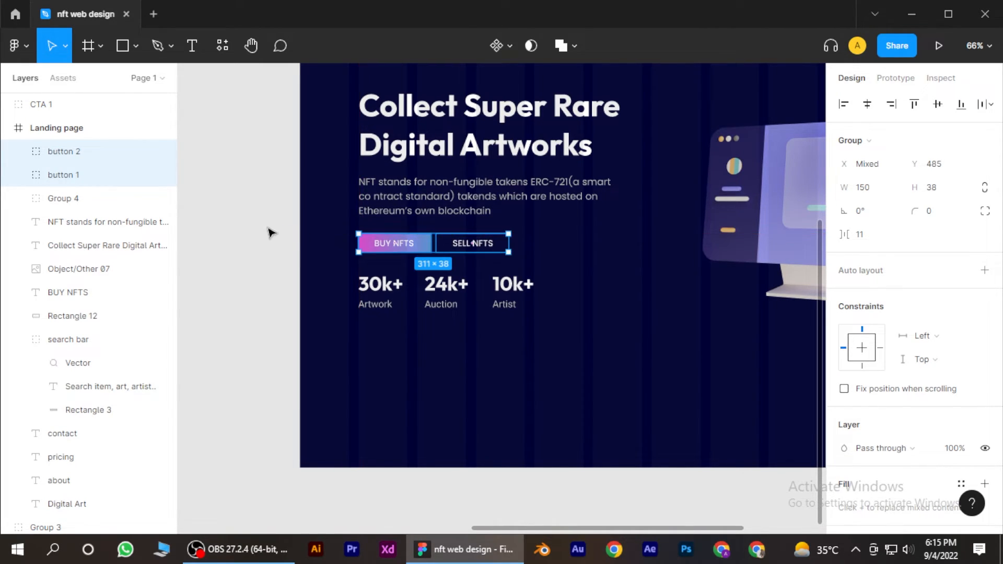
pyautogui.click(268, 231)
pyautogui.scroll(-5, 414, 340)
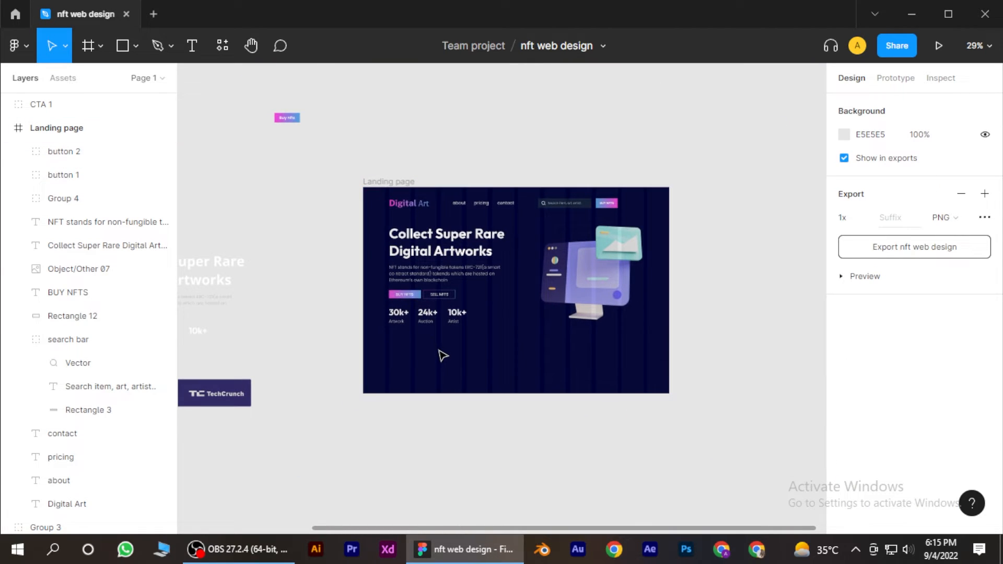
# Add the text "Featured on" below the statistics, aligned with their left edge at X 122, Y 683.
pyautogui.scroll(3, 446, 359)
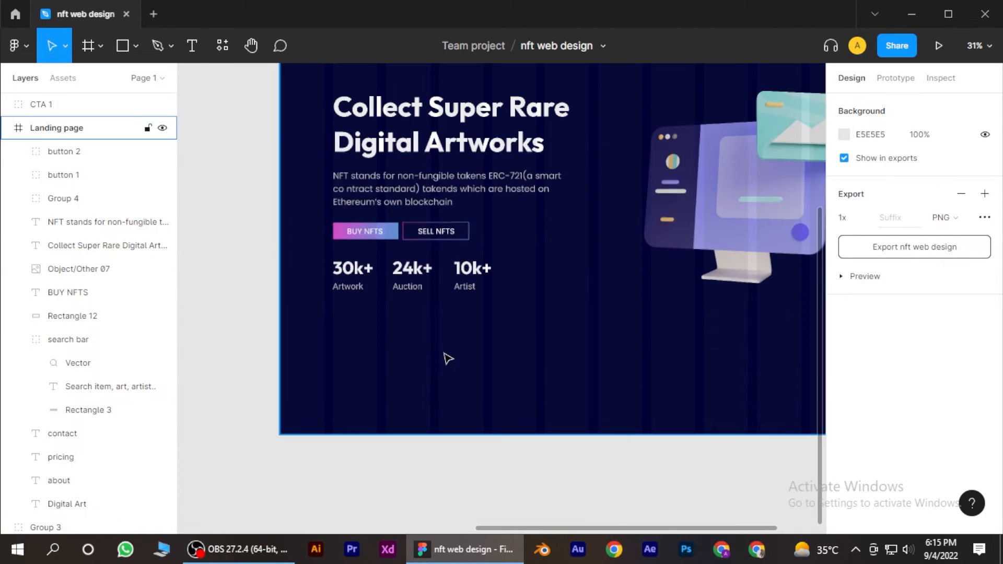
pyautogui.click(192, 46)
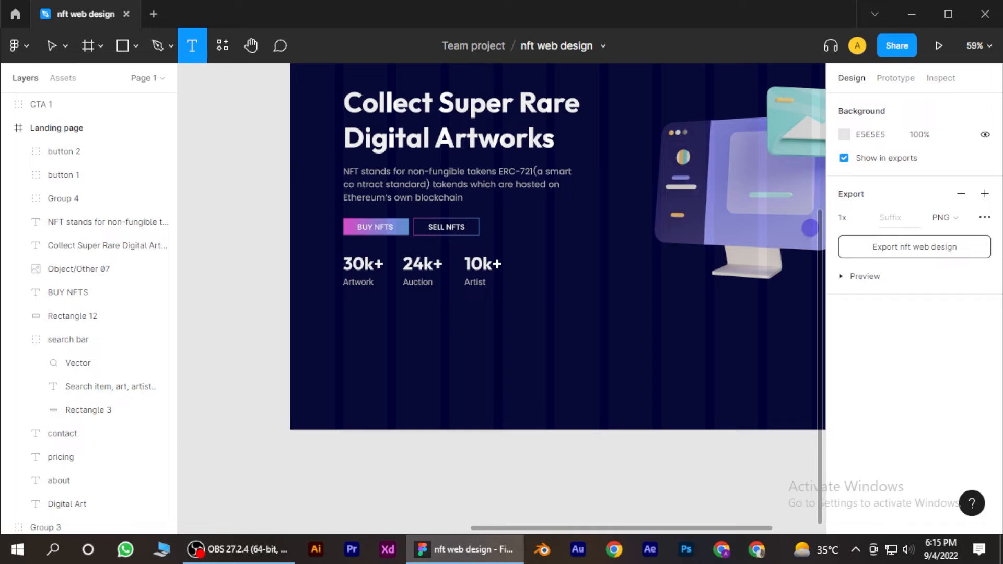
pyautogui.scroll(2, 376, 343)
pyautogui.click(373, 329)
pyautogui.write('Featured on')
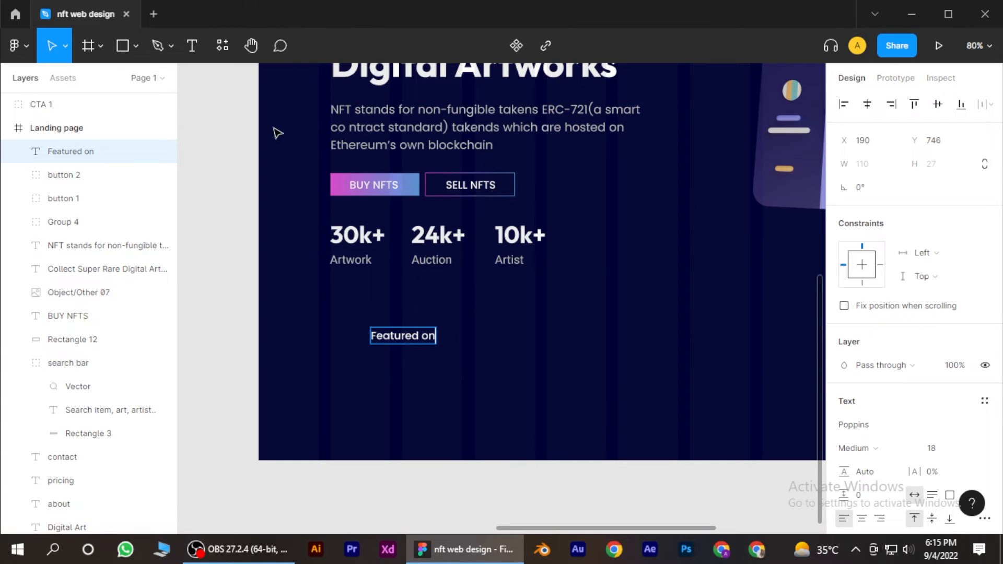
pyautogui.scroll(3, 418, 381)
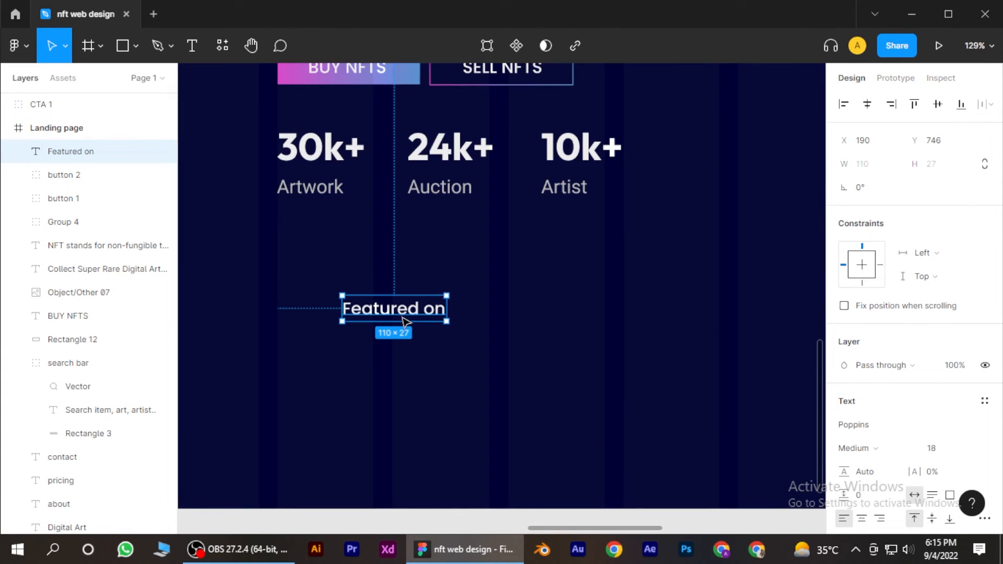
pyautogui.moveTo(400, 319); pyautogui.dragTo(341, 261)
pyautogui.scroll(-4, 355, 307)
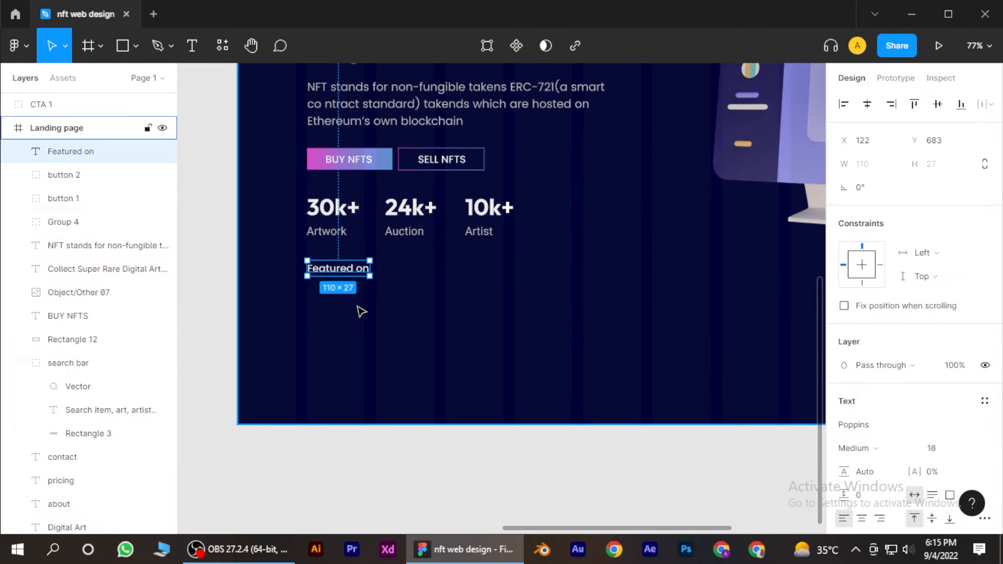
# Set the "Featured on" text's font size to 16 and deselect it.
pyautogui.click(949, 456)
pyautogui.write('1')
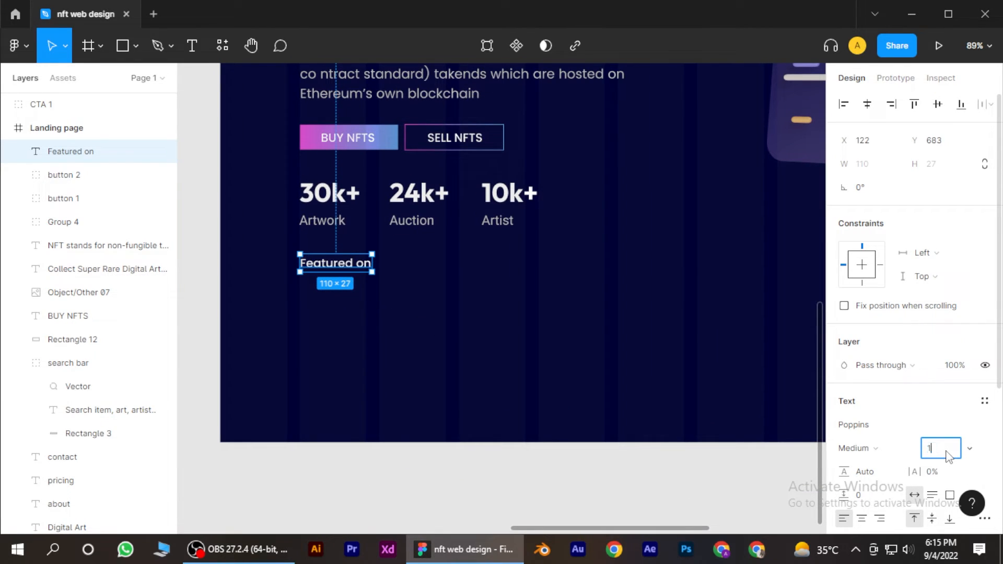
pyautogui.write('6')
pyautogui.press('Return')
pyautogui.scroll(3, 347, 297)
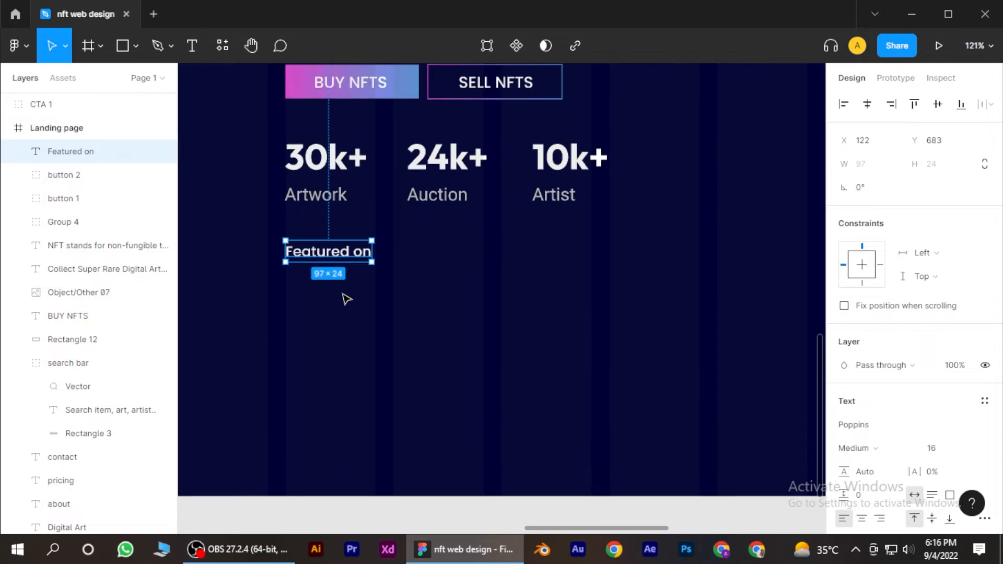
pyautogui.scroll(3, 344, 295)
pyautogui.scroll(-5, 587, 394)
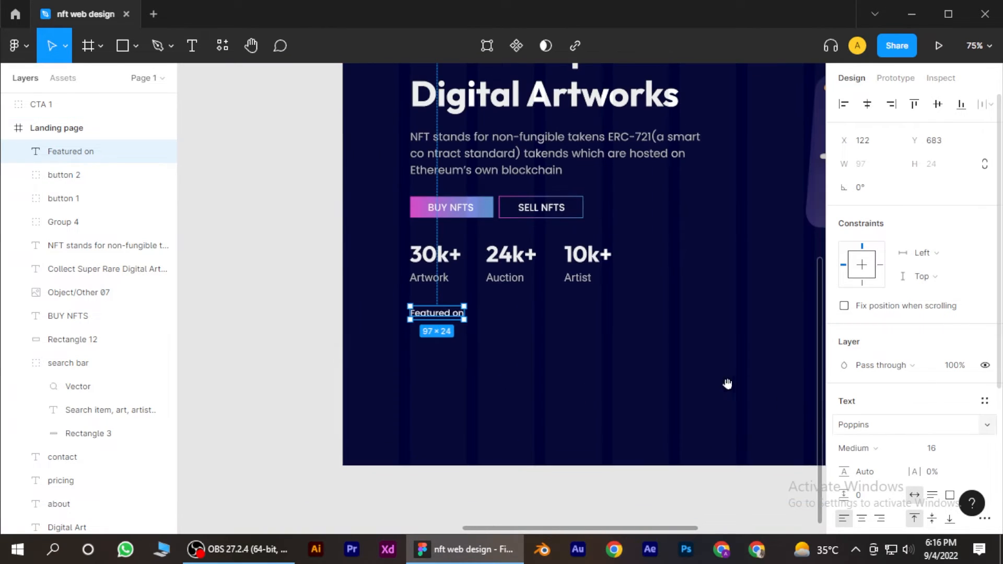
pyautogui.hscroll(2, 728, 385)
pyautogui.click(523, 465)
# Select the background rectangle of the logo strip outside the frame to check its dimensions.
pyautogui.scroll(-4, 409, 381)
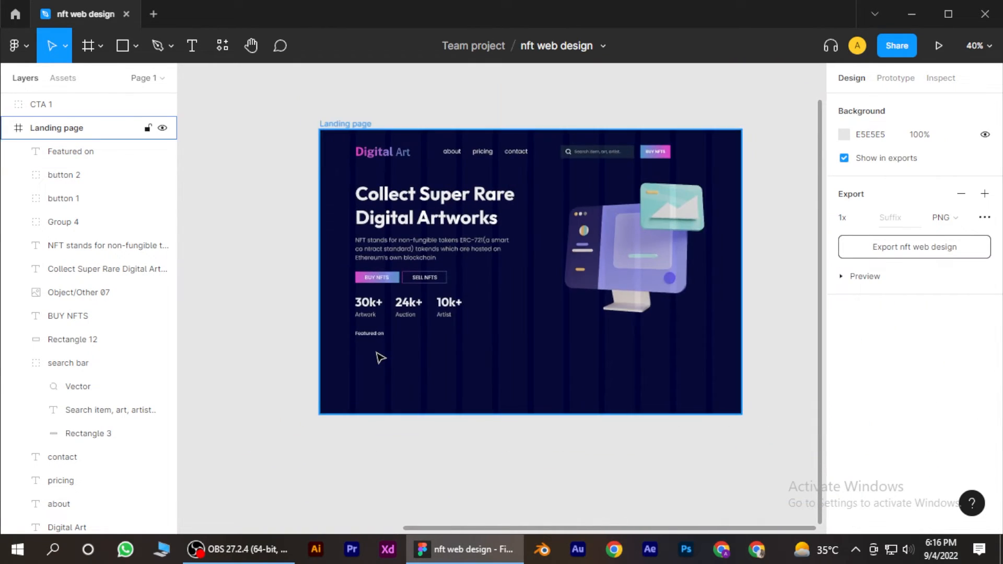
pyautogui.scroll(6, 381, 358)
pyautogui.scroll(-8, 387, 360)
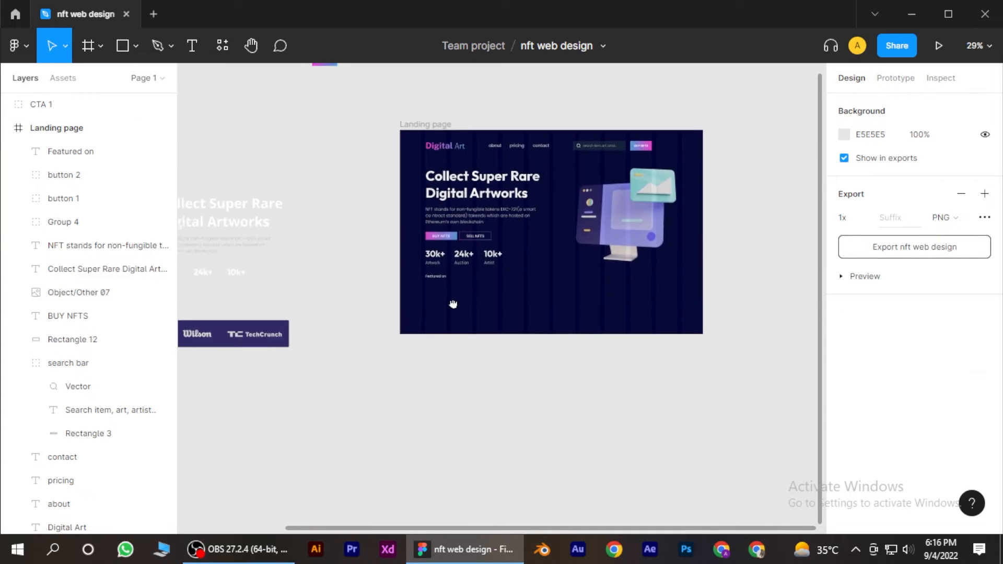
pyautogui.click(129, 45)
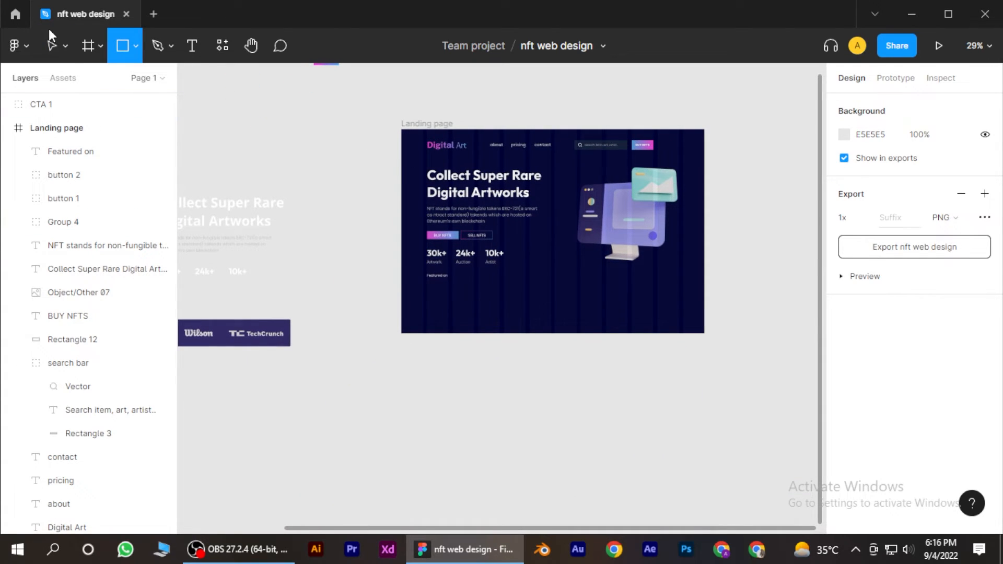
pyautogui.click(43, 46)
pyautogui.click(286, 347)
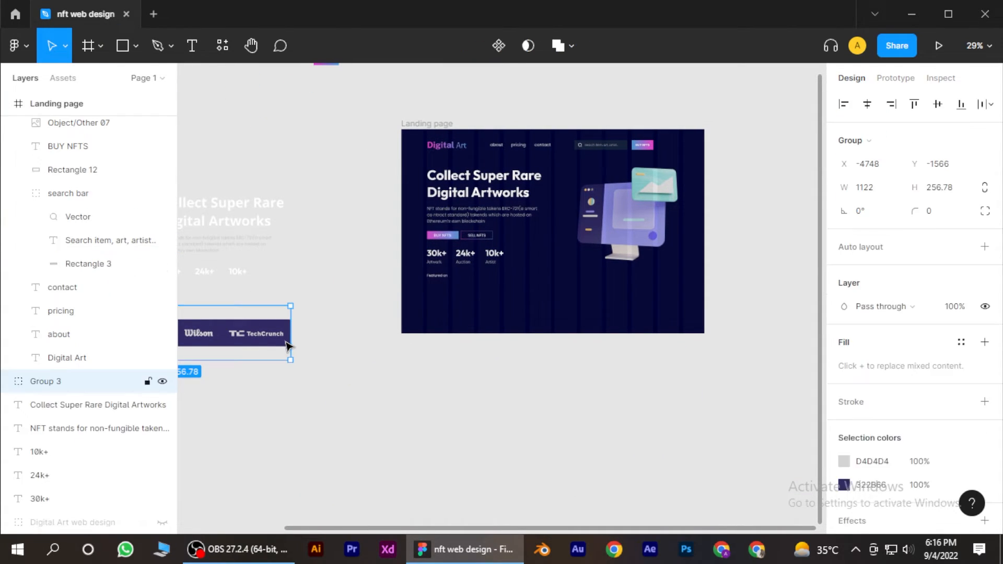
pyautogui.click(287, 347)
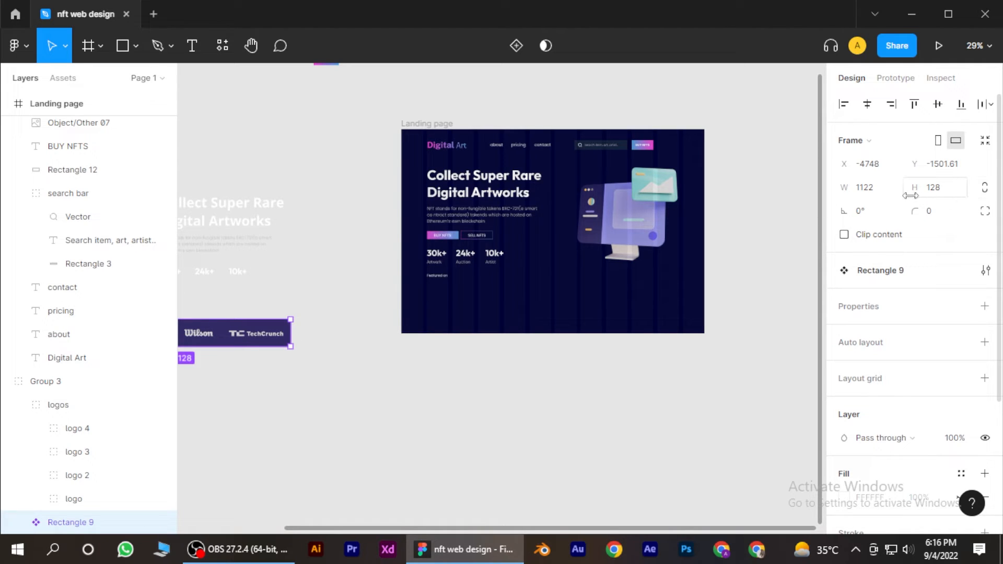
# Draw a wide rectangle about 1196 by 76 below the "Featured on" text at X 122, Y 766.
pyautogui.click(131, 46)
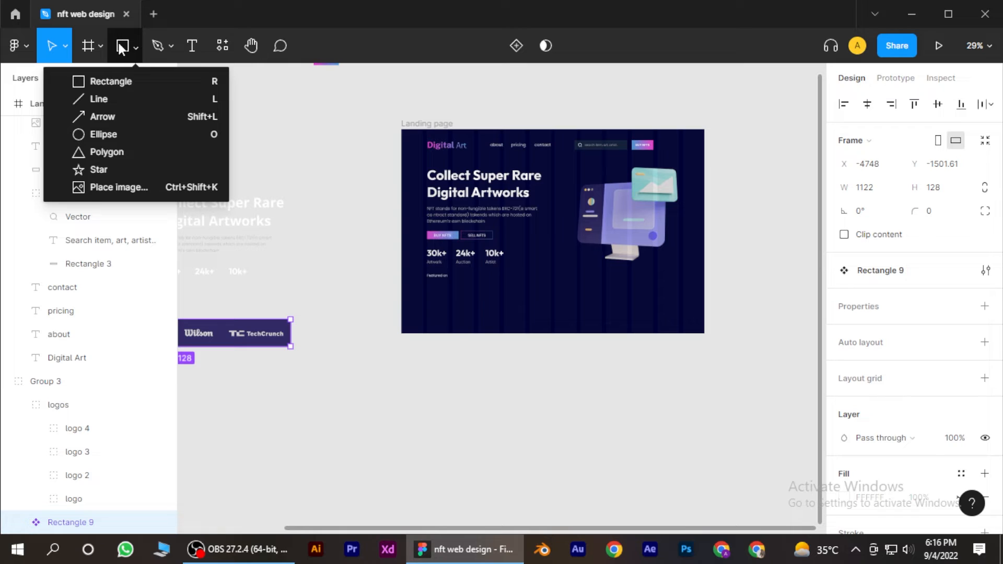
pyautogui.click(128, 81)
pyautogui.scroll(3, 522, 333)
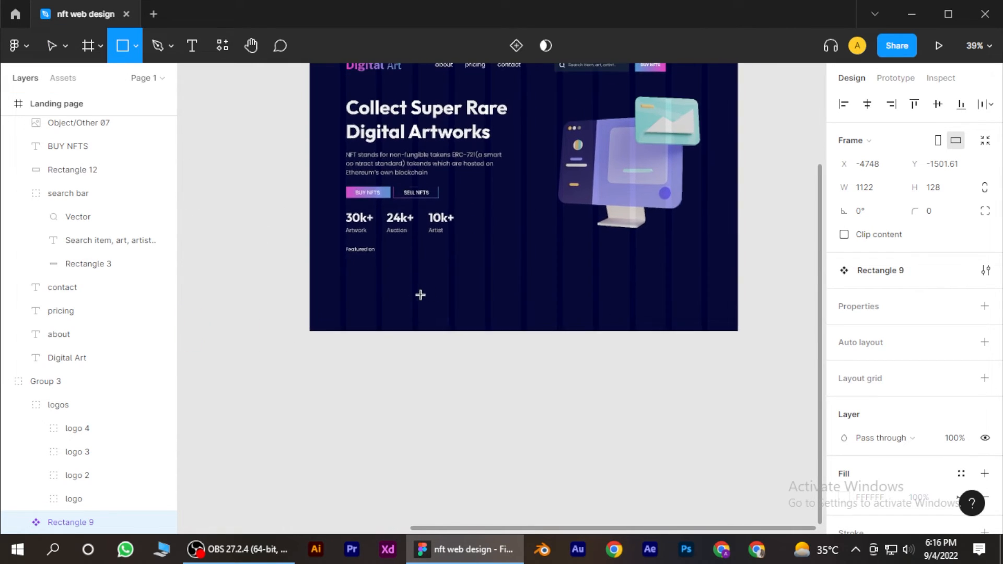
pyautogui.moveTo(346, 271)
pyautogui.mouseDown()
pyautogui.moveTo(360, 281)
pyautogui.moveTo(552, 294)
pyautogui.moveTo(700, 294)
pyautogui.mouseUp()
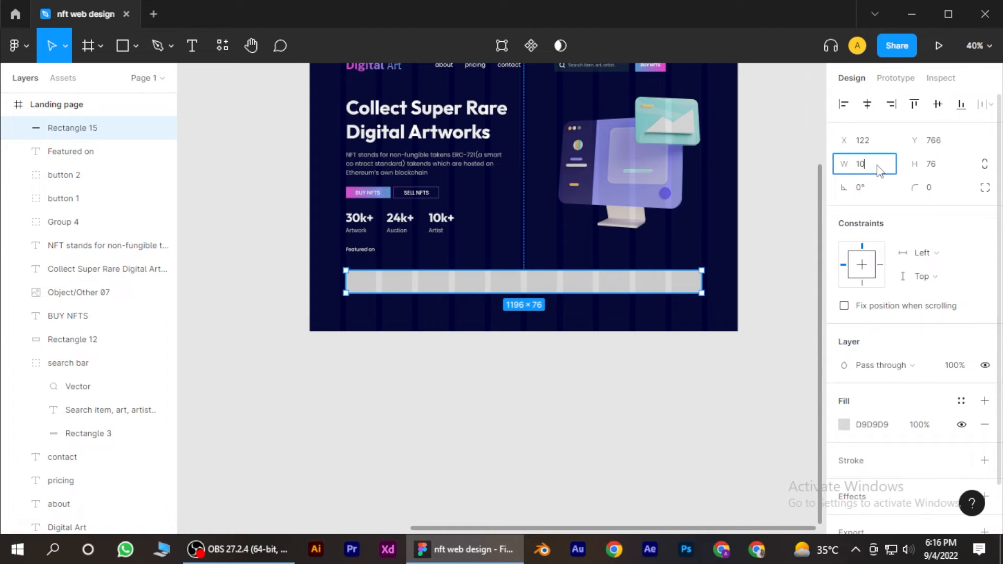
# Set the width of the rectangle below the "Featured on" text to 1128.
pyautogui.press('Return')
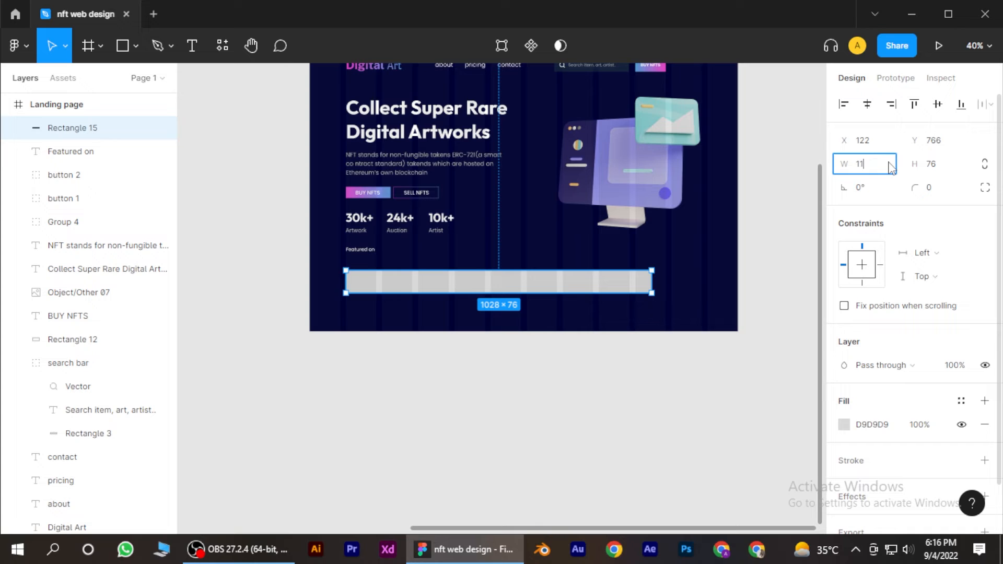
pyautogui.press('Return')
pyautogui.scroll(-3, 679, 283)
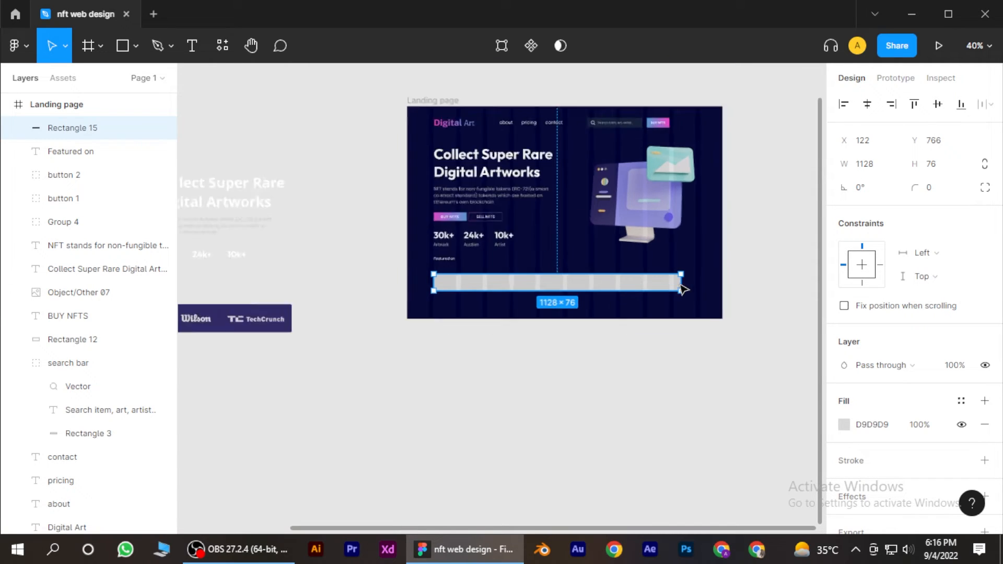
pyautogui.click(685, 351)
# Shrink the rectangle below "Featured on" from its far edge to a width of 1095 and deselect it.
pyautogui.keyDown('ctrl'); pyautogui.scroll(5, 690, 290); pyautogui.keyUp('ctrl')
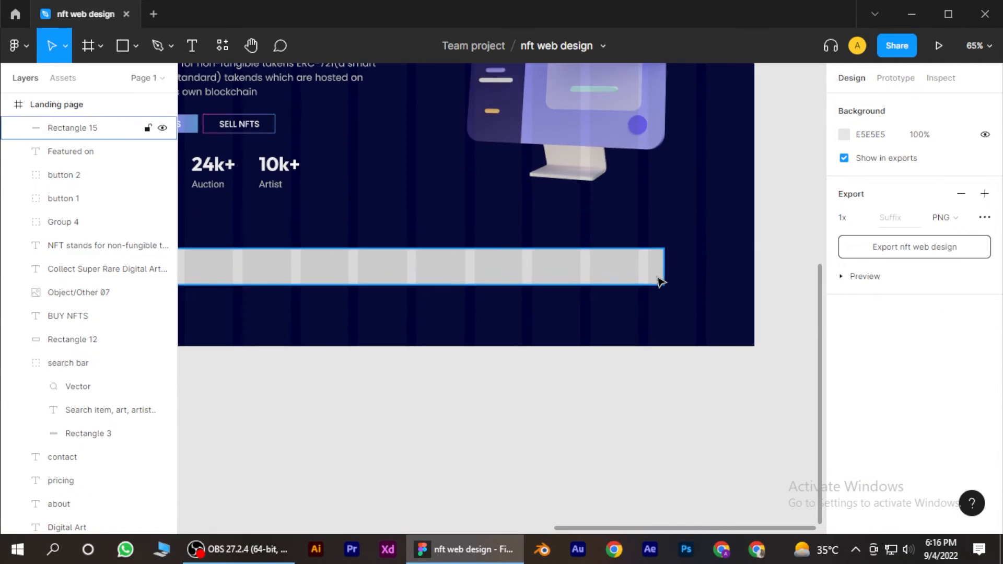
pyautogui.click(661, 279)
pyautogui.keyDown('ctrl'); pyautogui.scroll(-3, 661, 281); pyautogui.keyUp('ctrl')
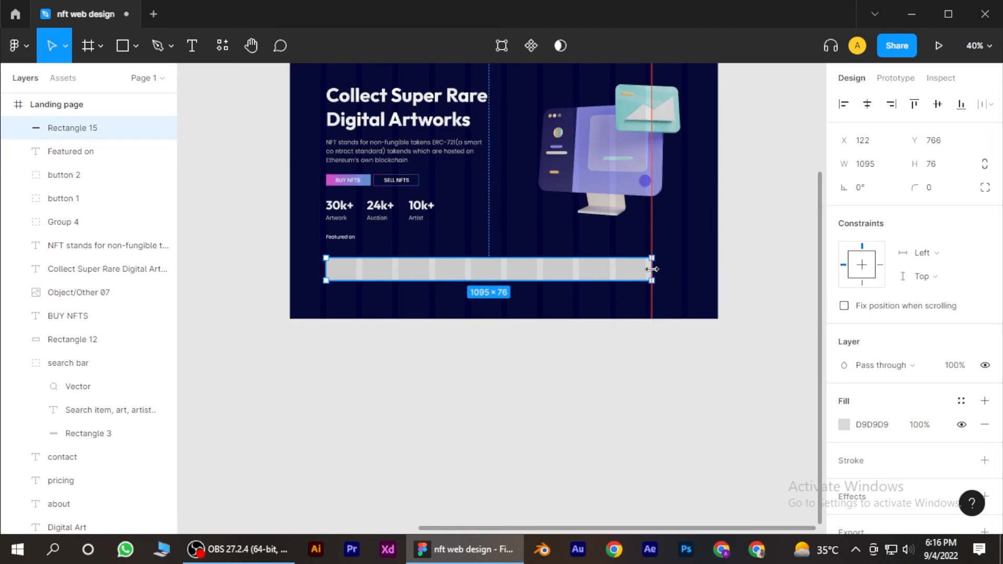
pyautogui.click(497, 408)
pyautogui.keyDown('ctrl'); pyautogui.scroll(-3, 497, 399); pyautogui.keyUp('ctrl')
pyautogui.scroll(-1, 496, 376)
pyautogui.keyDown('ctrl'); pyautogui.scroll(3, 518, 345); pyautogui.keyUp('ctrl')
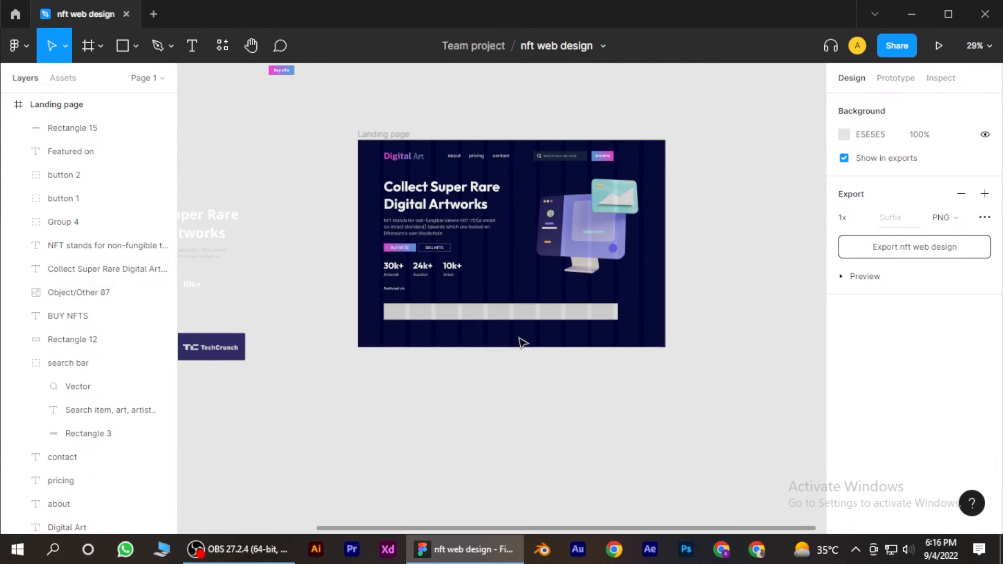
# Move the rectangle up to Y 747, closer to the "Featured on" text.
pyautogui.click(566, 310)
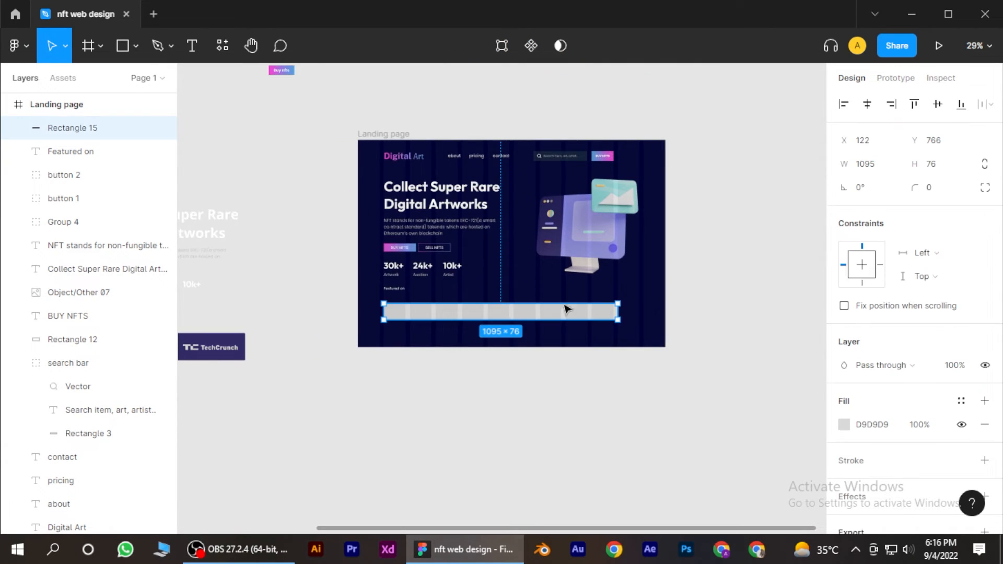
pyautogui.click(890, 148)
pyautogui.click(656, 439)
pyautogui.keyDown('ctrl'); pyautogui.scroll(3, 397, 376); pyautogui.keyUp('ctrl')
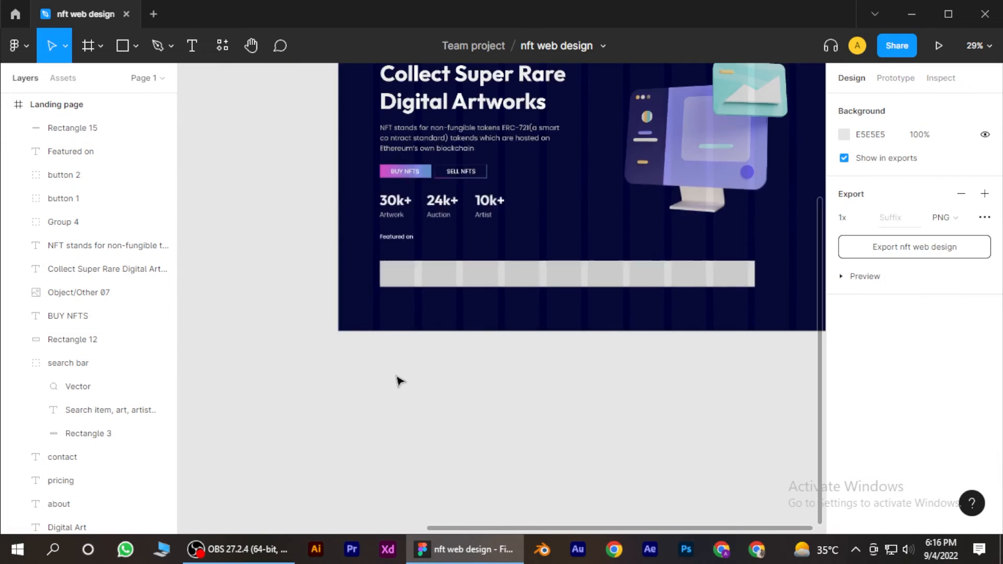
pyautogui.scroll(-3, 402, 373)
pyautogui.keyDown('ctrl'); pyautogui.scroll(2, 365, 418); pyautogui.keyUp('ctrl')
pyautogui.click(357, 325)
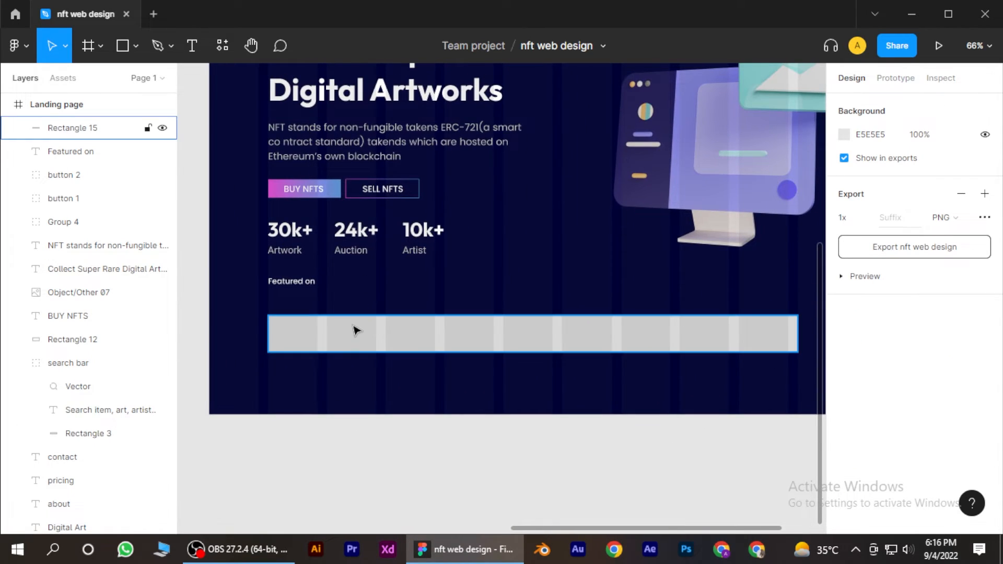
pyautogui.keyDown('ctrl'); pyautogui.scroll(-5, 408, 371); pyautogui.keyUp('ctrl')
pyautogui.click(473, 406)
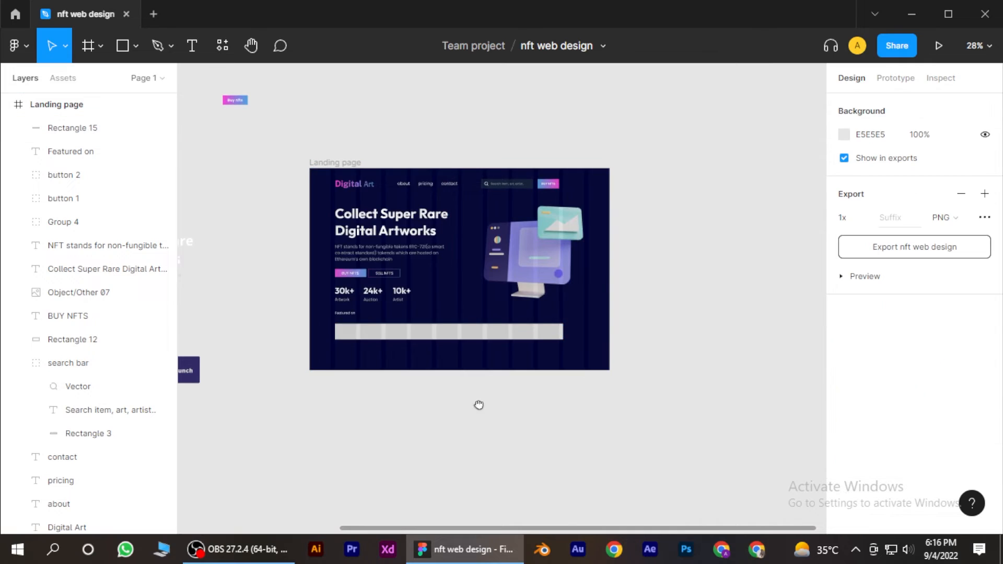
# Move the "Featured on" text down to X 121, Y 709 and deselect it.
pyautogui.keyDown('ctrl'); pyautogui.scroll(5, 488, 315); pyautogui.keyUp('ctrl')
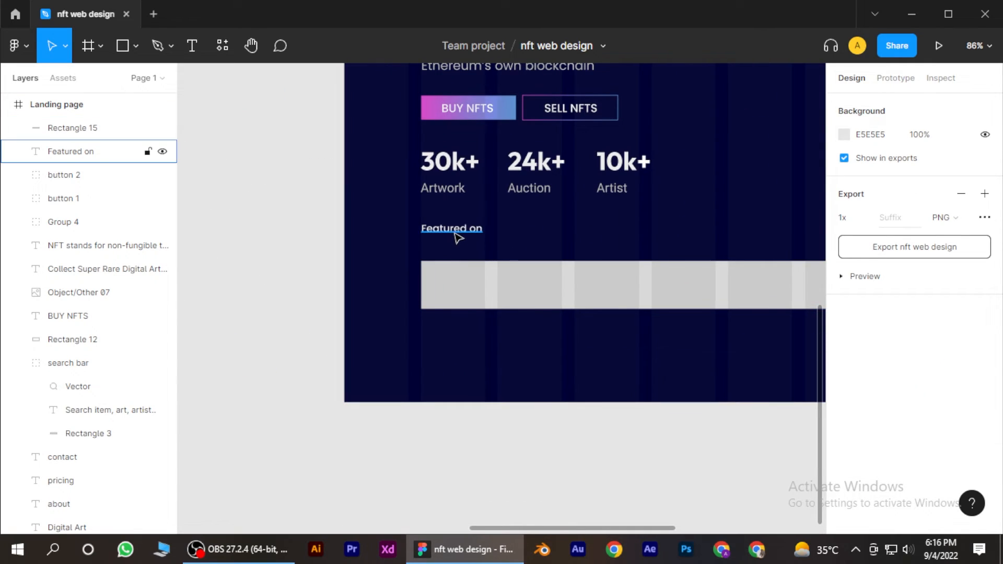
pyautogui.moveTo(453, 233); pyautogui.dragTo(457, 254)
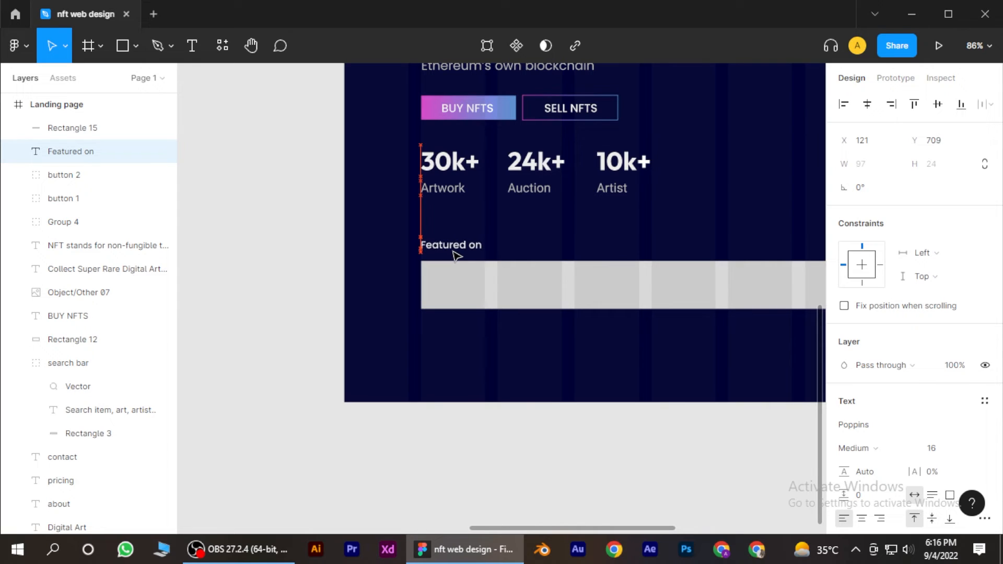
pyautogui.keyDown('ctrl'); pyautogui.scroll(-5, 453, 256); pyautogui.keyUp('ctrl')
pyautogui.click(501, 358)
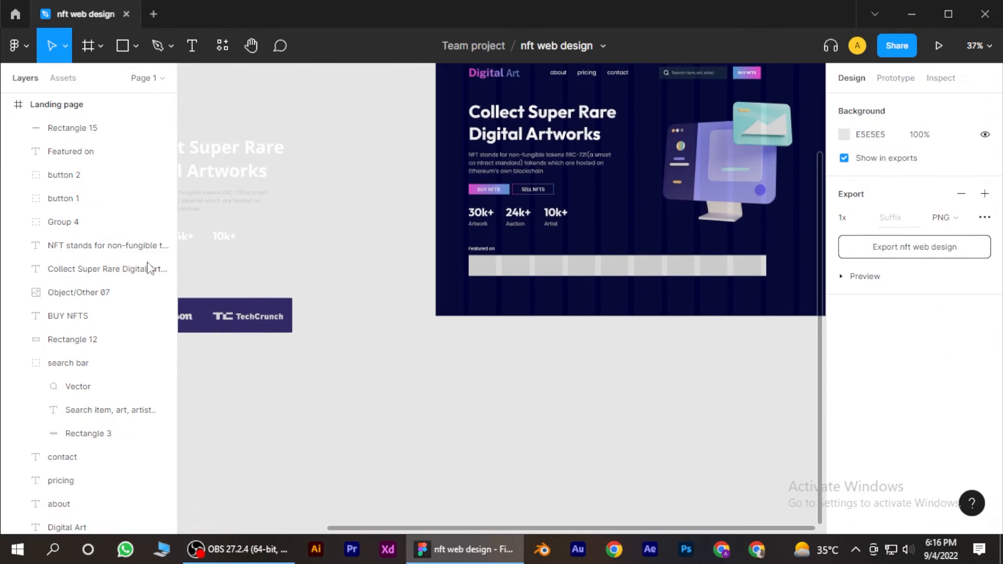
# Fill the rectangle below "Featured on" with colour 322B66, copied from the logo strip's background outside the frame.
pyautogui.click(246, 310)
pyautogui.click(246, 310)
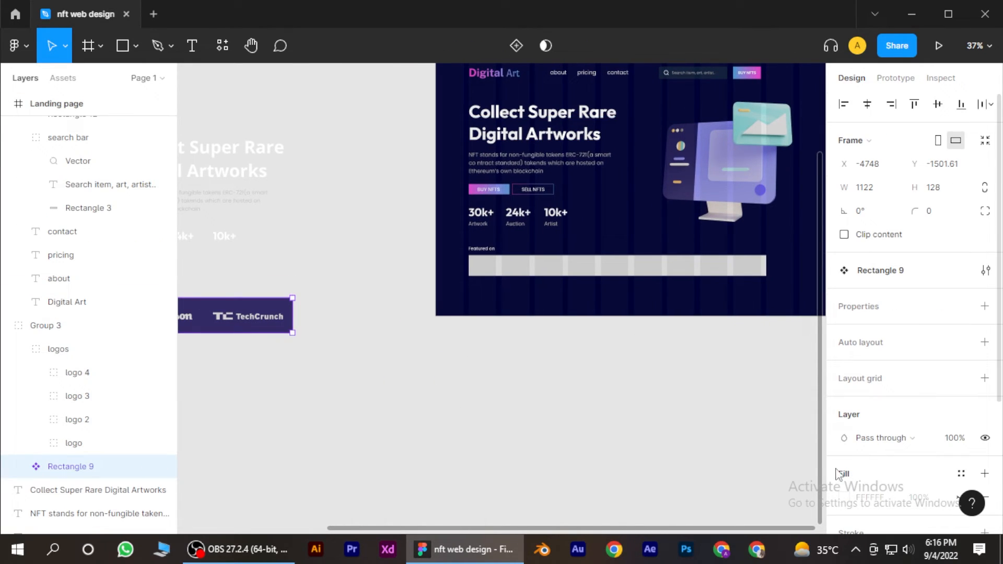
pyautogui.moveTo(615, 397); pyautogui.dragTo(529, 387)
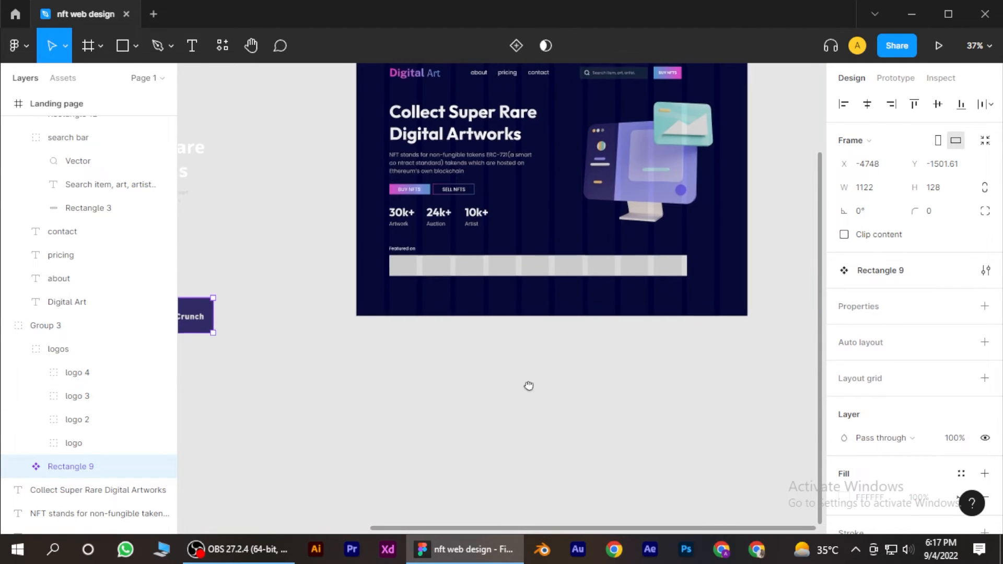
pyautogui.scroll(-4, 849, 450)
pyautogui.click(901, 413)
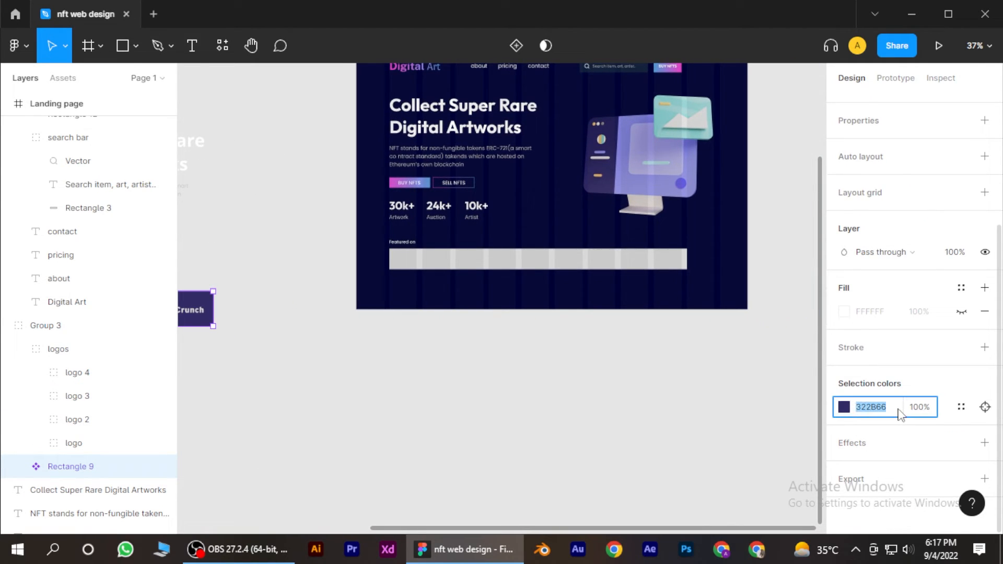
pyautogui.click(550, 265)
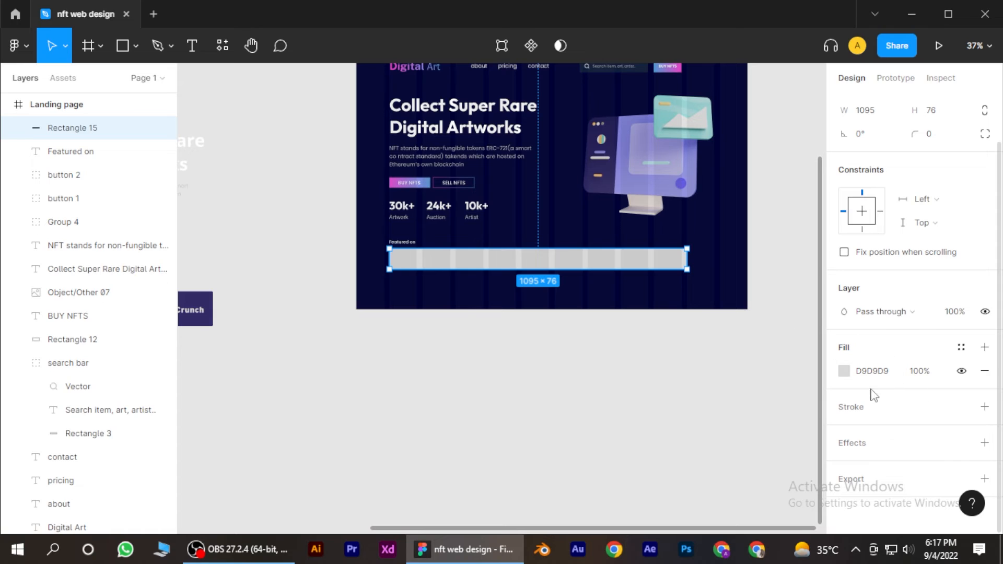
pyautogui.click(844, 372)
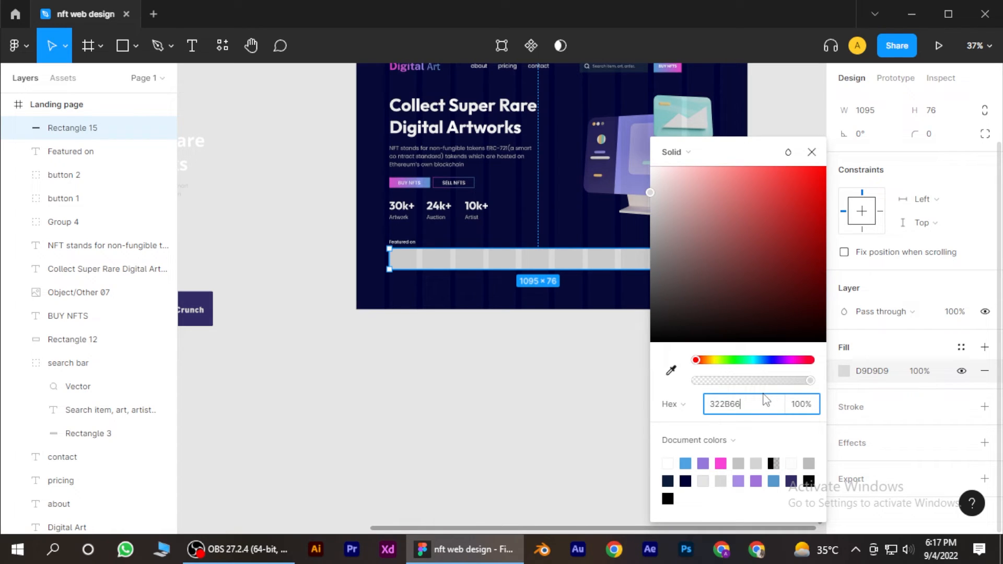
pyautogui.press('Return')
pyautogui.click(379, 398)
# Delete the drawn rectangle below the "Featured on" text.
pyautogui.scroll(-3, 433, 379)
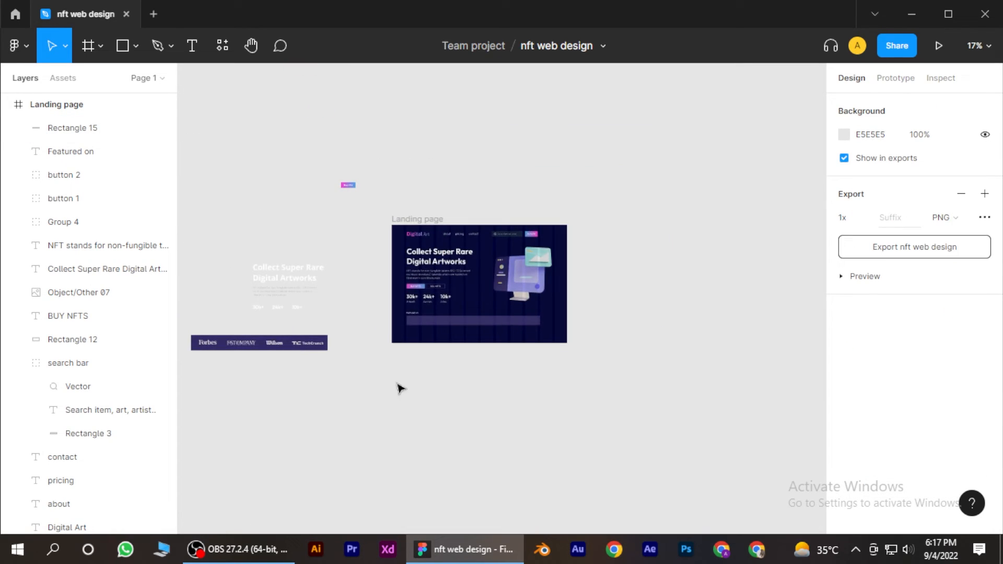
pyautogui.scroll(3, 414, 363)
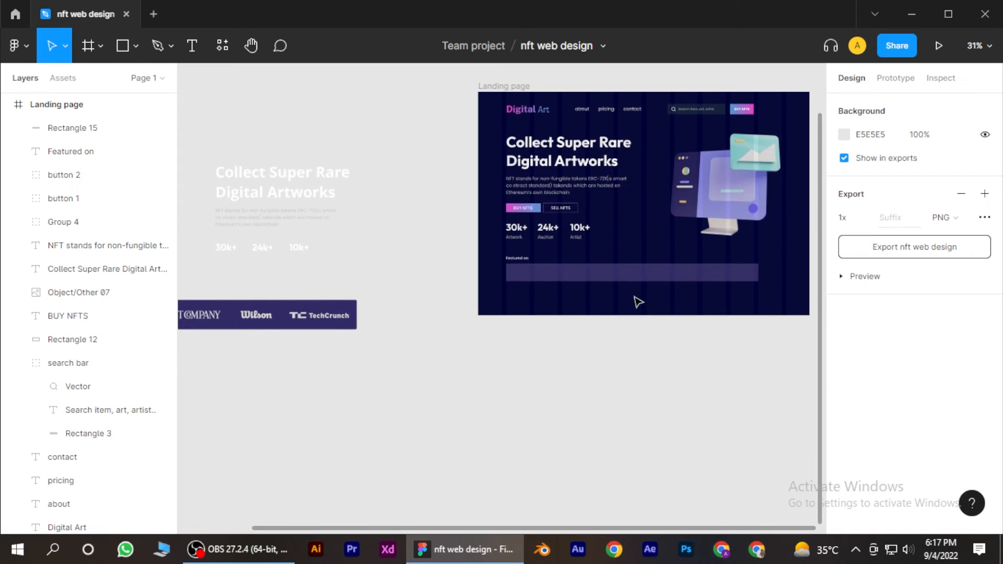
pyautogui.click(635, 276)
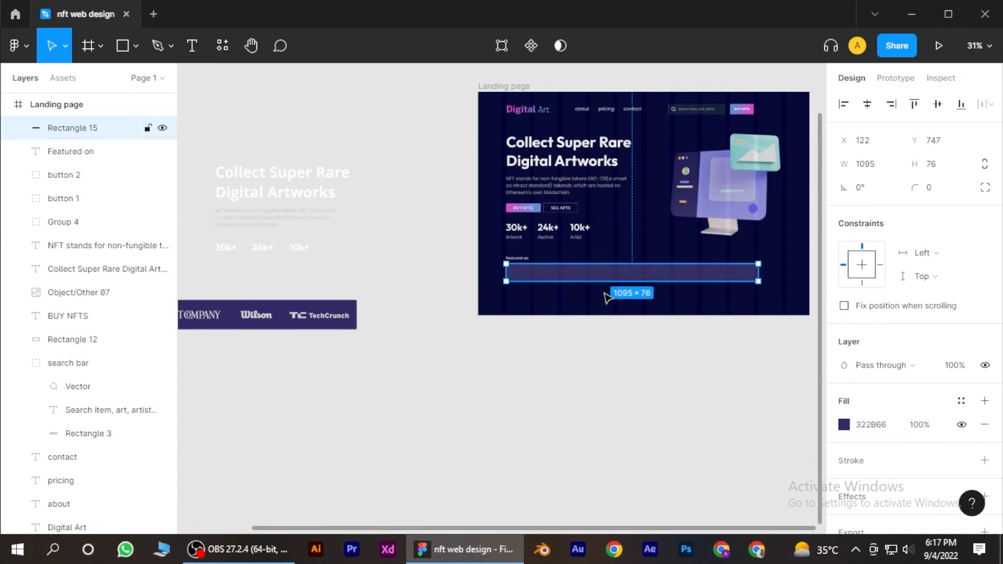
pyautogui.press('Delete')
# Move the complete logo strip group into the Landing page frame below "Featured on", at X 122, Y 688, and deselect it.
pyautogui.scroll(-3, 374, 381)
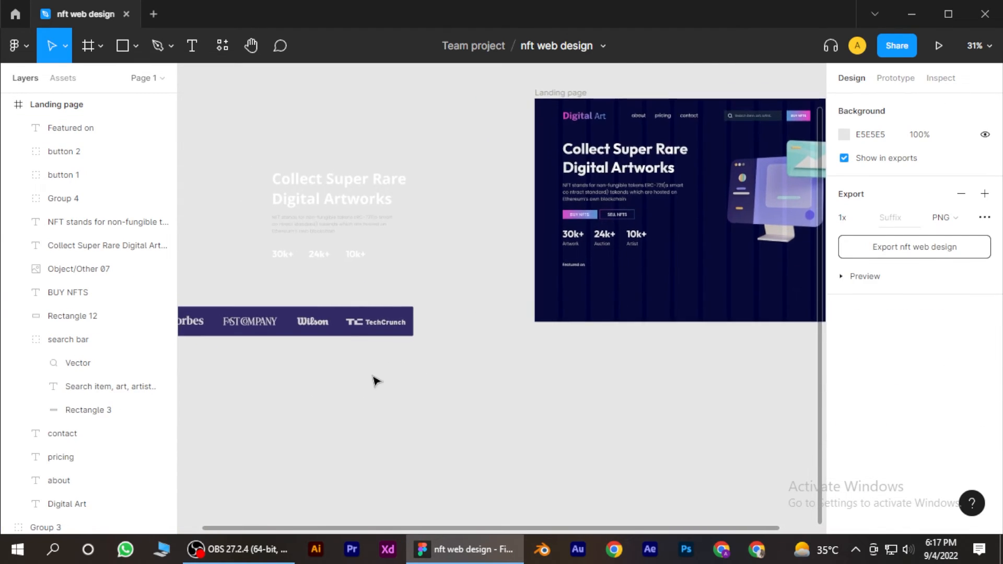
pyautogui.moveTo(370, 349); pyautogui.dragTo(669, 324)
pyautogui.keyDown('ctrl'); pyautogui.scroll(6, 667, 319); pyautogui.keyUp('ctrl')
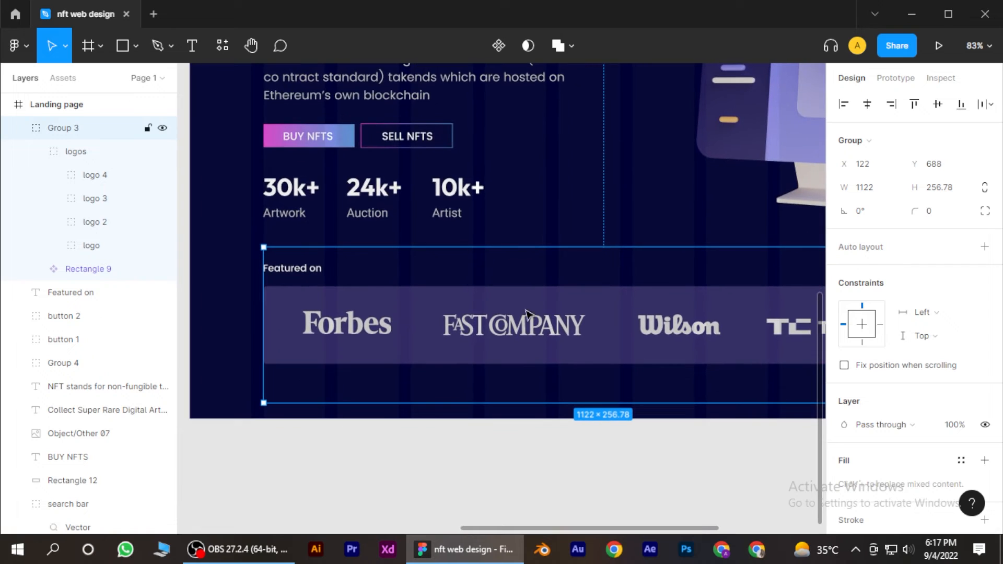
pyautogui.keyDown('ctrl'); pyautogui.scroll(-4, 526, 312); pyautogui.keyUp('ctrl')
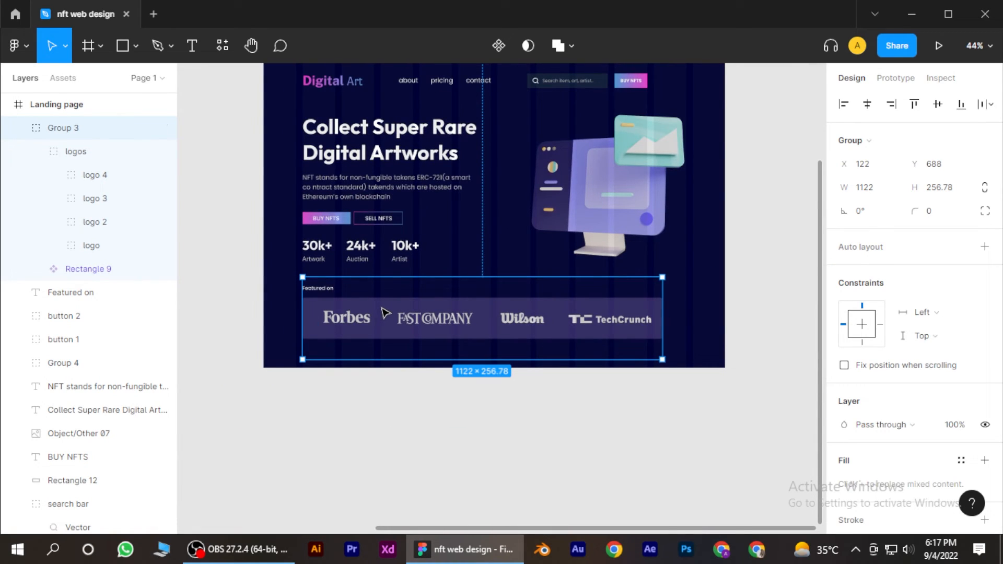
pyautogui.click(510, 425)
pyautogui.keyDown('ctrl'); pyautogui.scroll(-3, 573, 412); pyautogui.keyUp('ctrl')
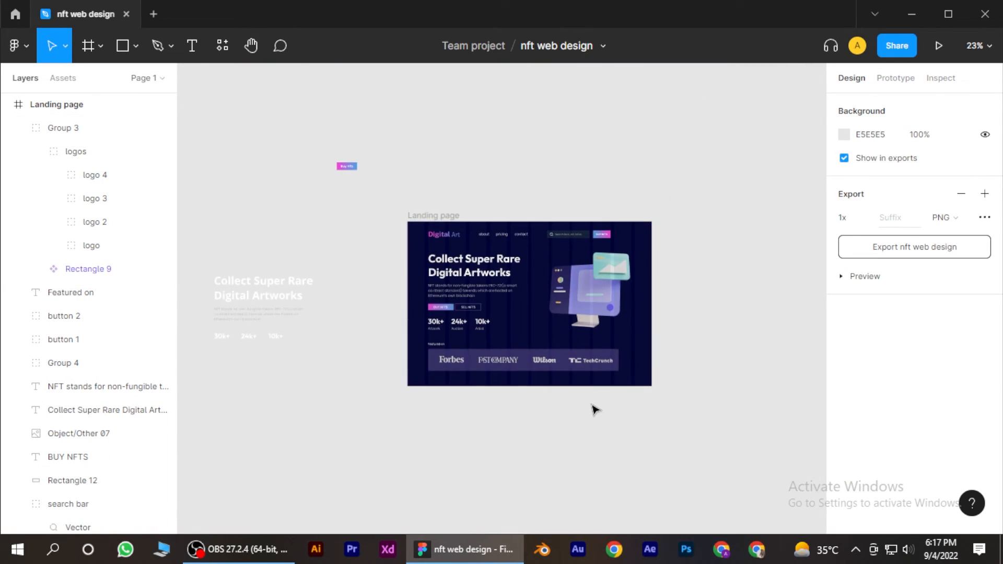
# Examine the assembled landing page, including the spacing and alignment of the logo strip with the hero content.
pyautogui.keyDown('ctrl'); pyautogui.scroll(1, 596, 407); pyautogui.keyUp('ctrl')
pyautogui.keyDown('ctrl'); pyautogui.scroll(-1, 601, 402); pyautogui.keyUp('ctrl')
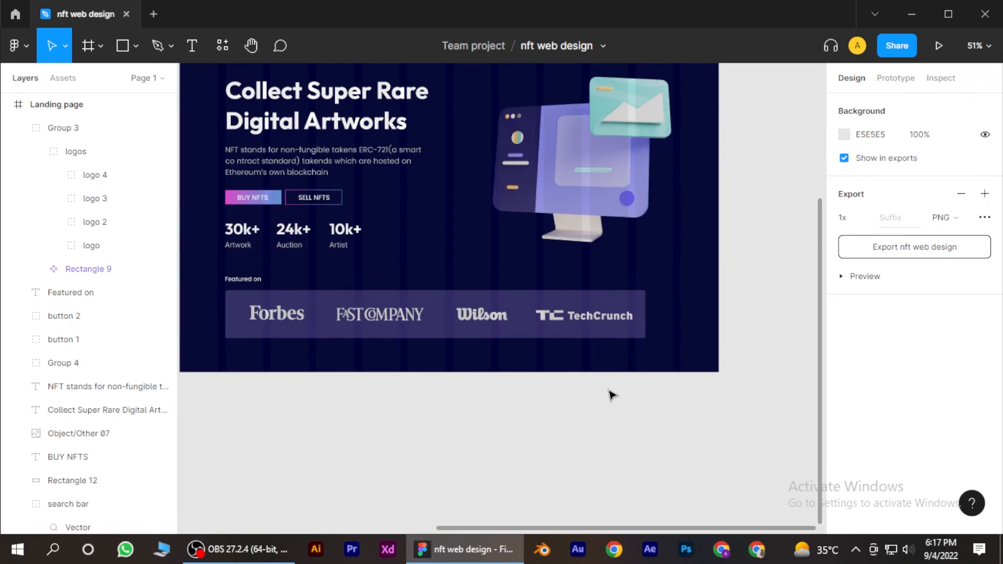
pyautogui.keyDown('ctrl'); pyautogui.scroll(6, 443, 376); pyautogui.keyUp('ctrl')
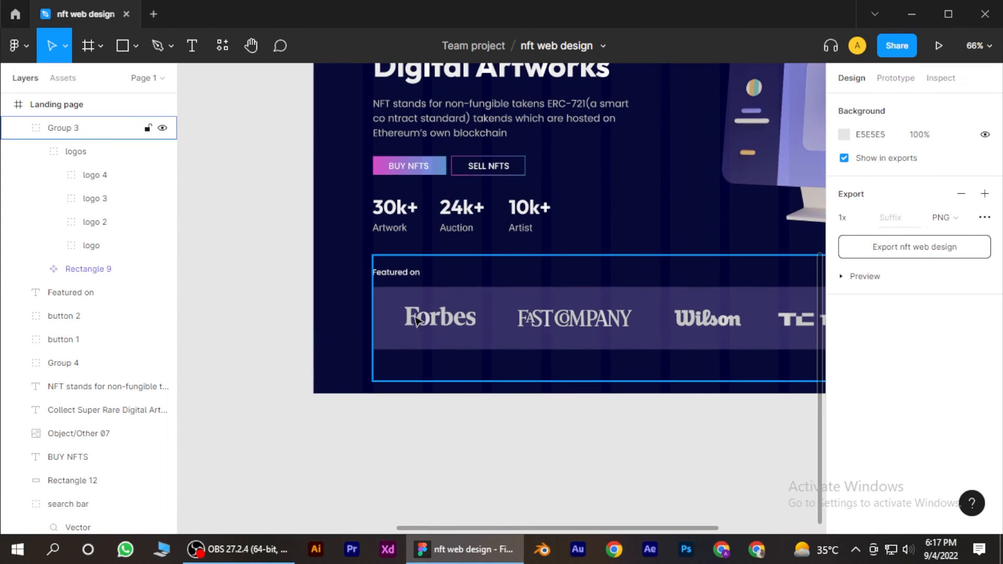
pyautogui.keyDown('ctrl'); pyautogui.scroll(-6, 405, 316); pyautogui.keyUp('ctrl')
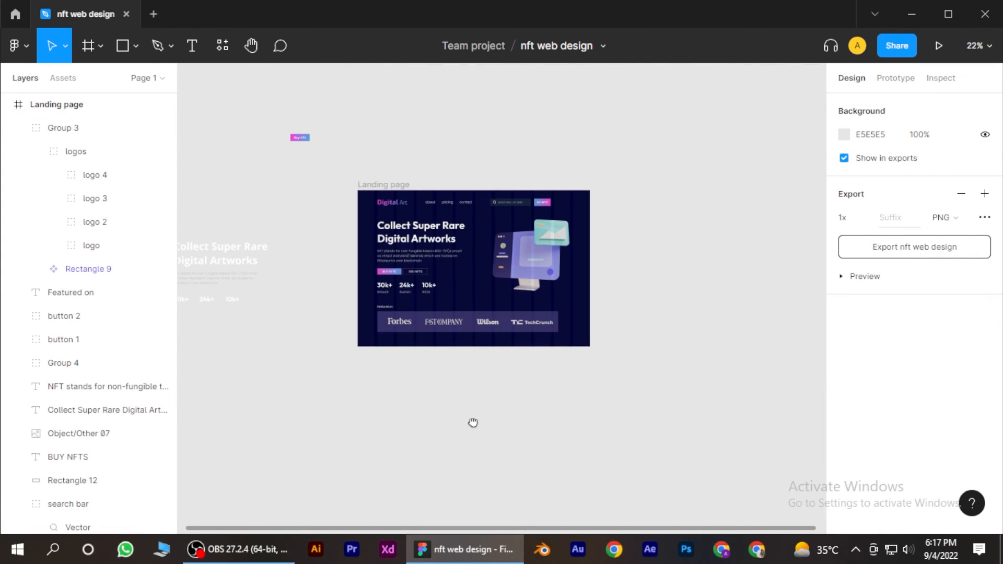
pyautogui.moveTo(472, 424); pyautogui.dragTo(467, 423)
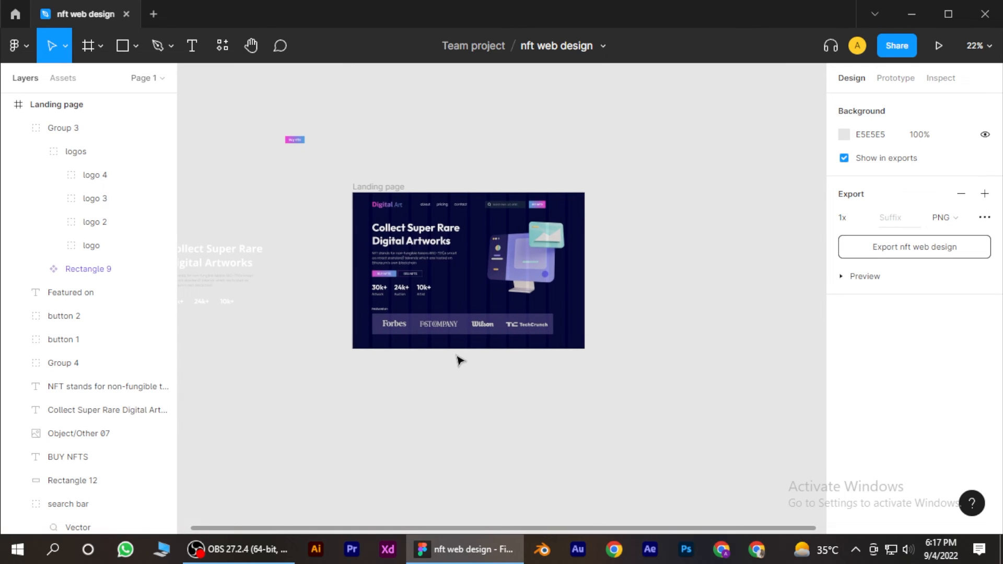
pyautogui.keyDown('ctrl'); pyautogui.scroll(2, 460, 358); pyautogui.keyUp('ctrl')
pyautogui.scroll(1, 460, 363)
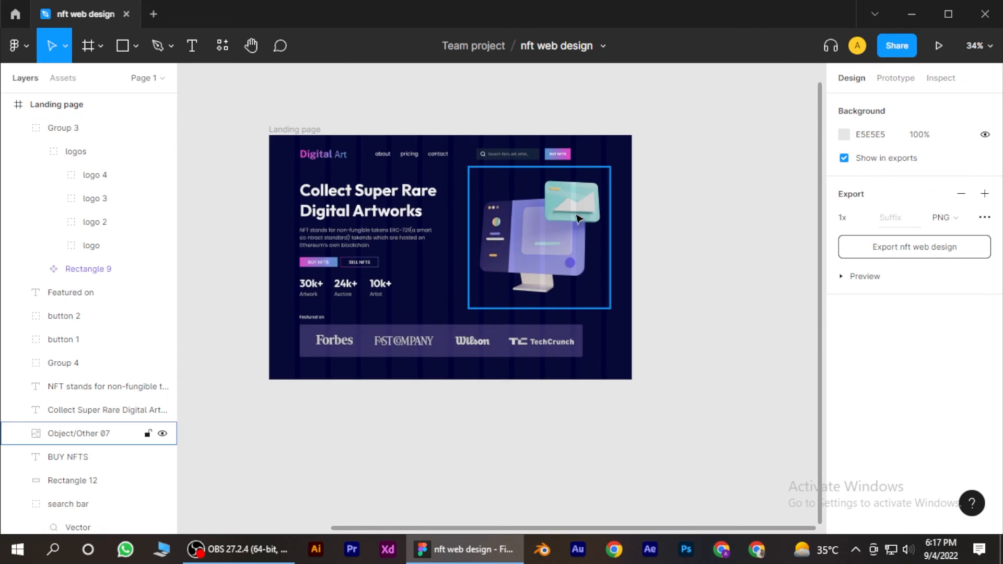
pyautogui.hscroll(-3, 444, 248)
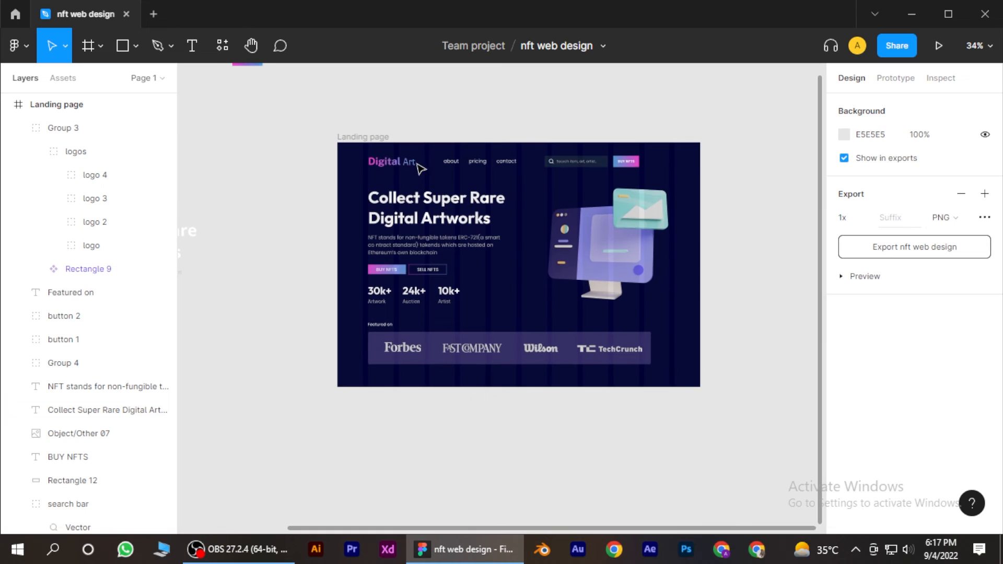
# Locate the "Digital Art" text in the layer list and identify the contents of Group 4 by hiding and showing it.
pyautogui.click(401, 169)
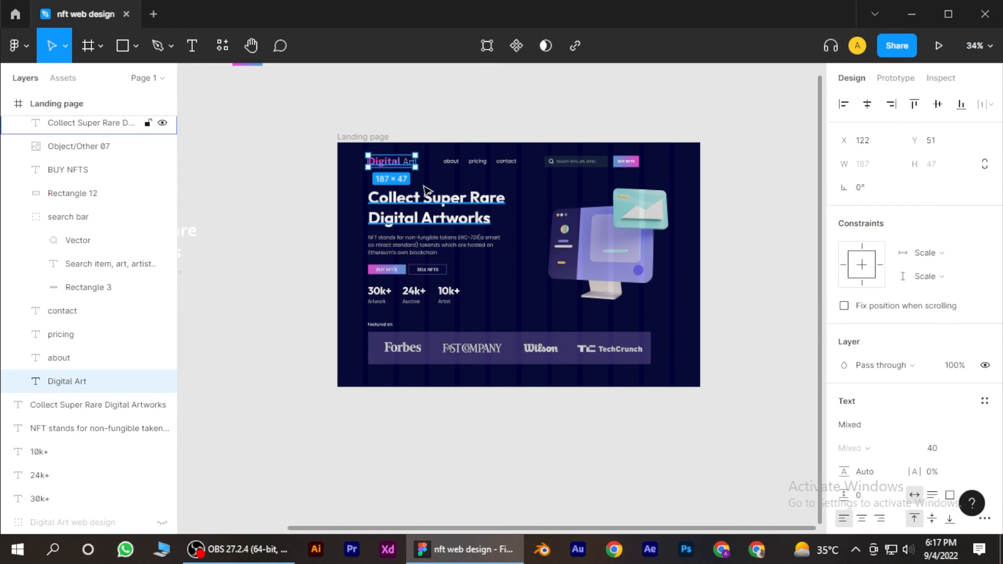
pyautogui.scroll(6, 79, 412)
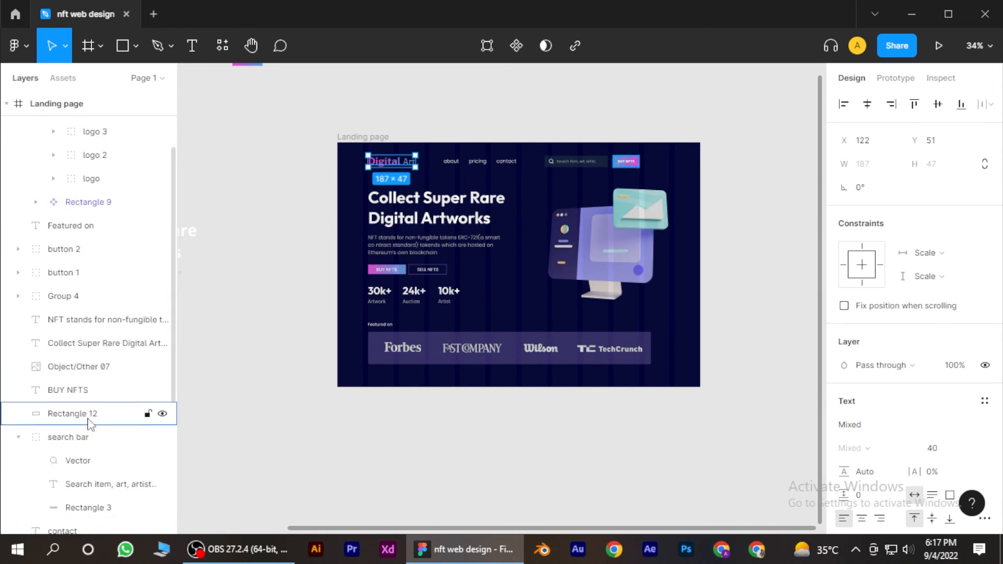
pyautogui.click(17, 387)
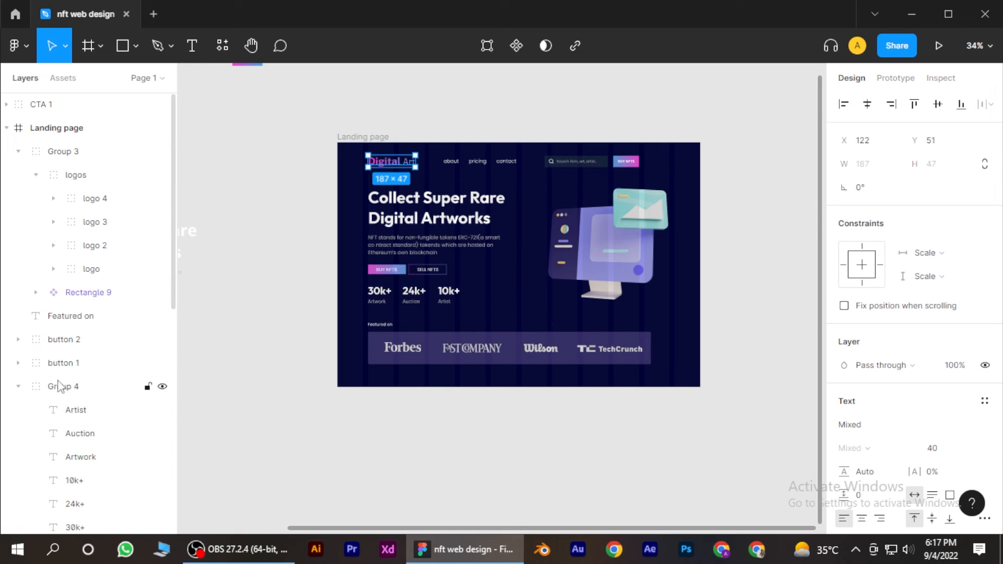
pyautogui.click(17, 387)
pyautogui.click(86, 396)
pyautogui.click(163, 388)
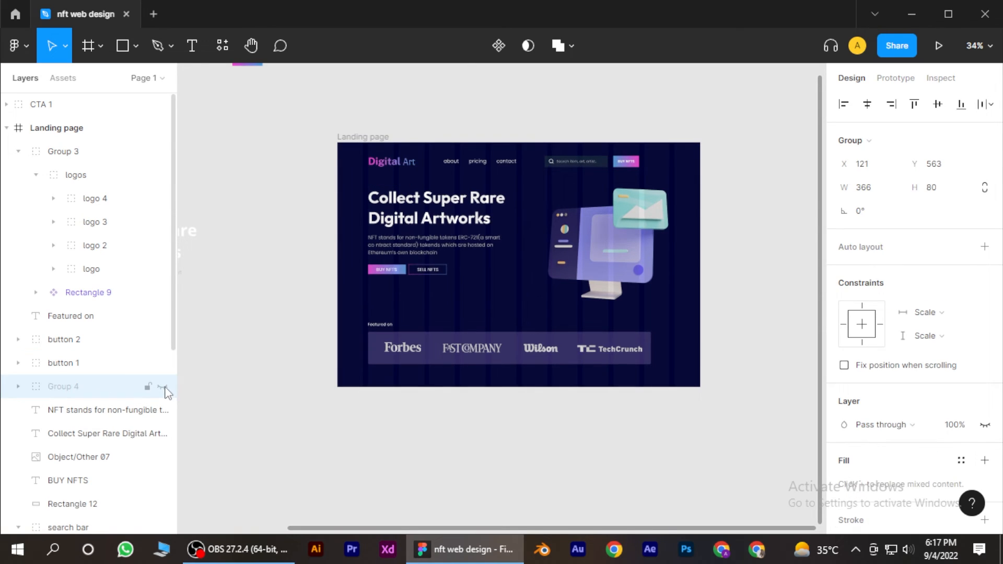
pyautogui.click(82, 398)
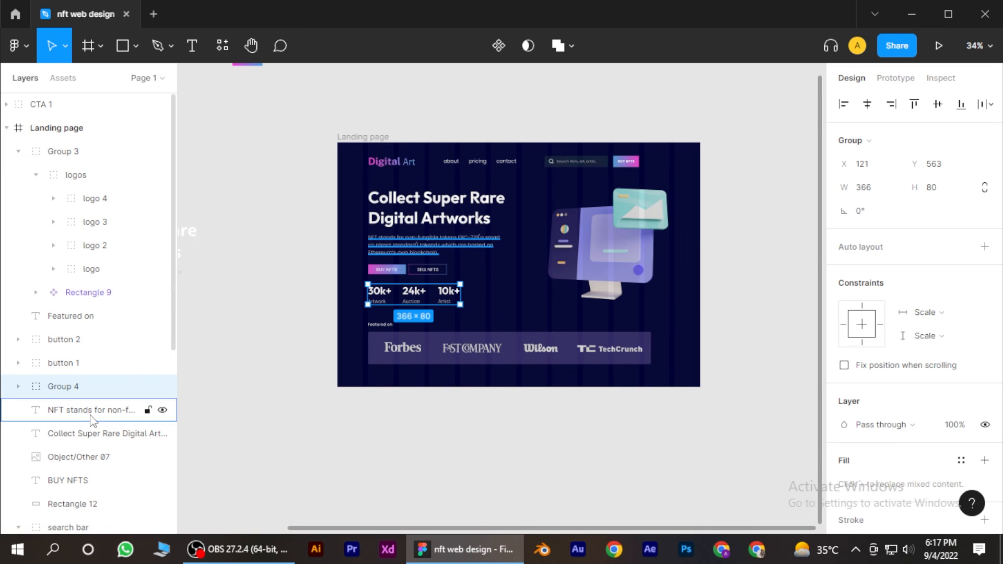
# Rename Group 3, which holds the logo strip, as "Featured on".
pyautogui.click(91, 413)
pyautogui.click(618, 422)
pyautogui.click(62, 151)
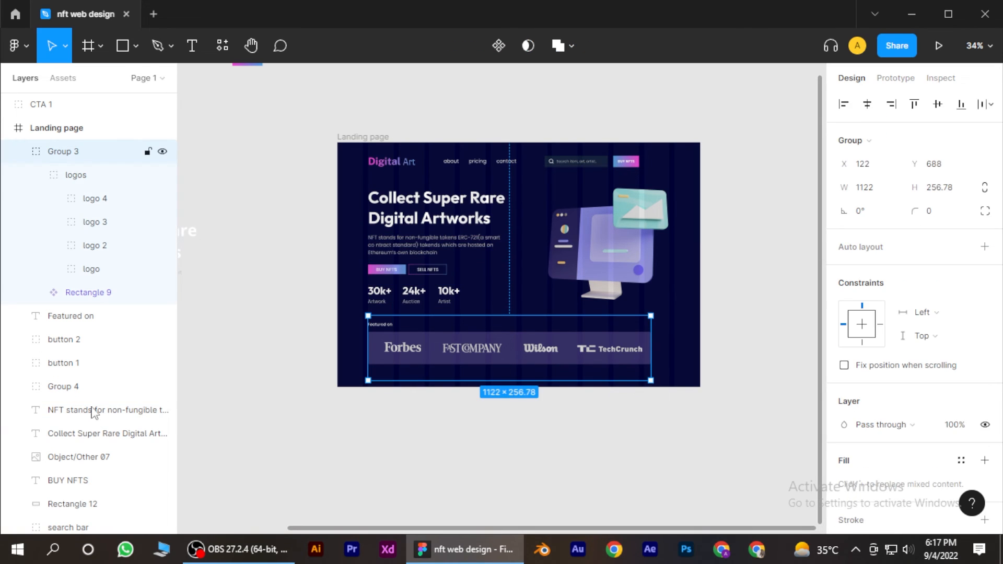
pyautogui.doubleClick(71, 155)
pyautogui.write('Fea')
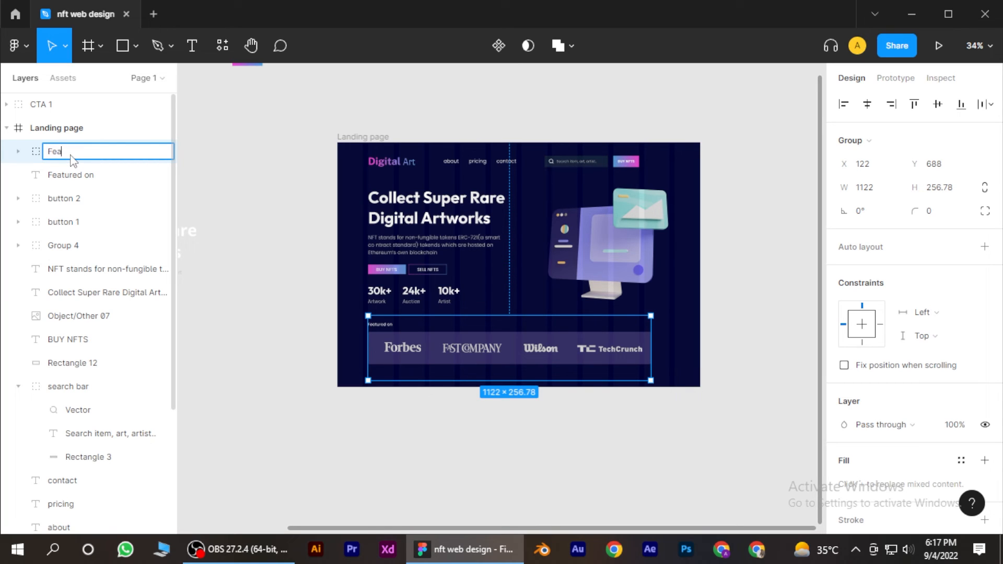
pyautogui.write('tured on')
pyautogui.press('Return')
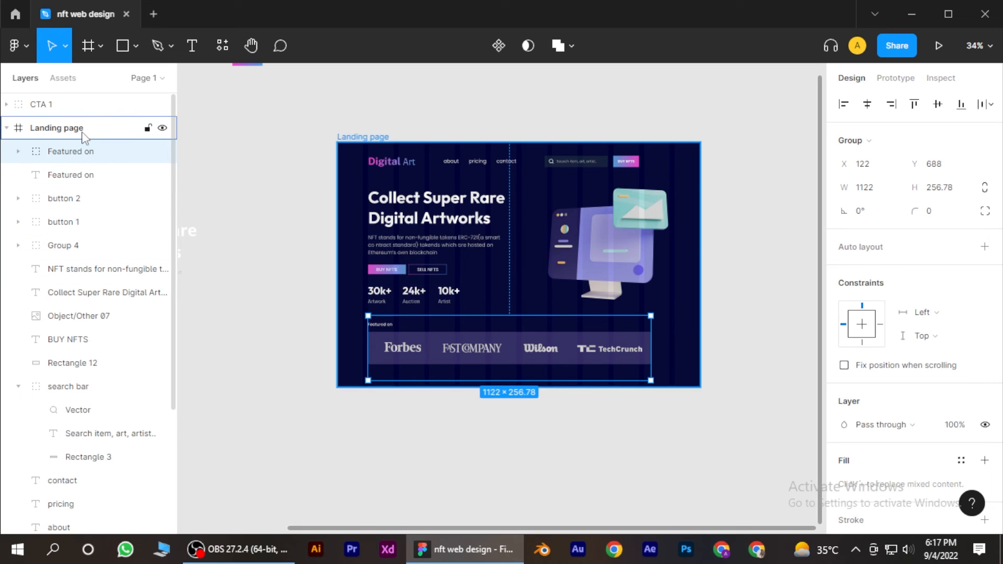
# Move the "Featured on" text layer into the "Featured on" group above the logos, and collapse both the logos and outer groups.
pyautogui.moveTo(64, 179); pyautogui.dragTo(68, 153)
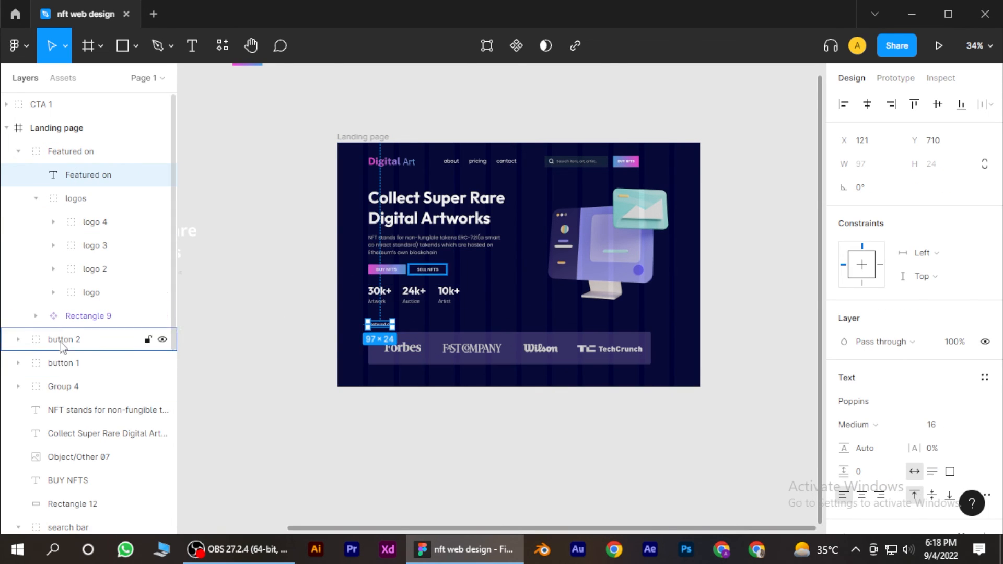
pyautogui.click(35, 198)
pyautogui.click(74, 201)
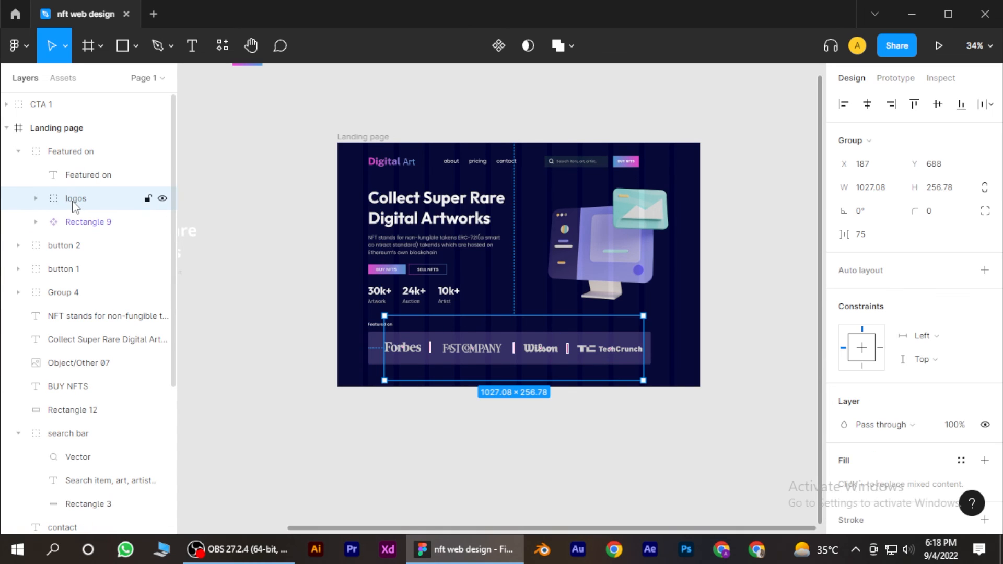
pyautogui.click(19, 152)
pyautogui.click(81, 154)
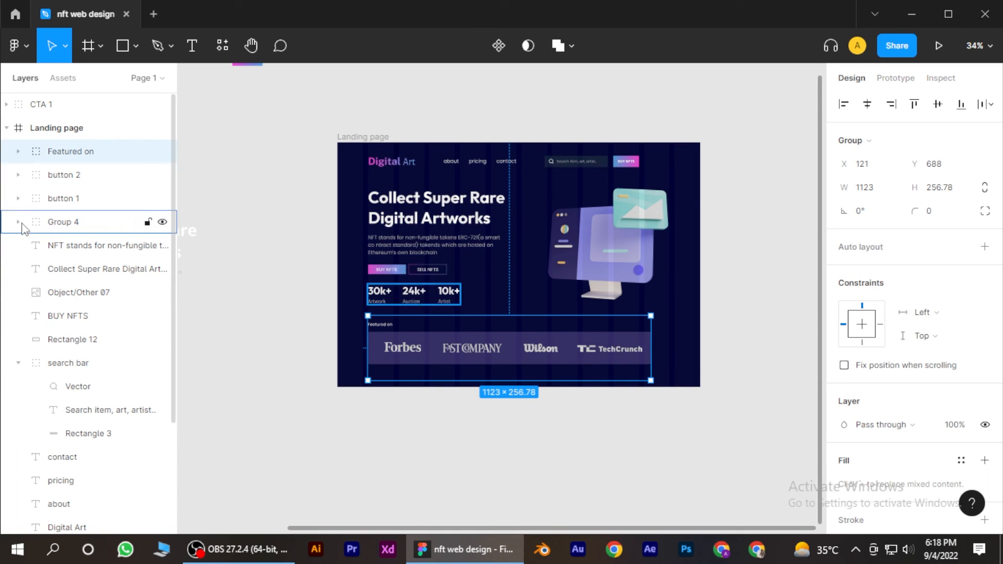
# Group the "Collect Super Rare Digital Artworks" headline with the NFT description text and name the group "Header text".
pyautogui.click(91, 250)
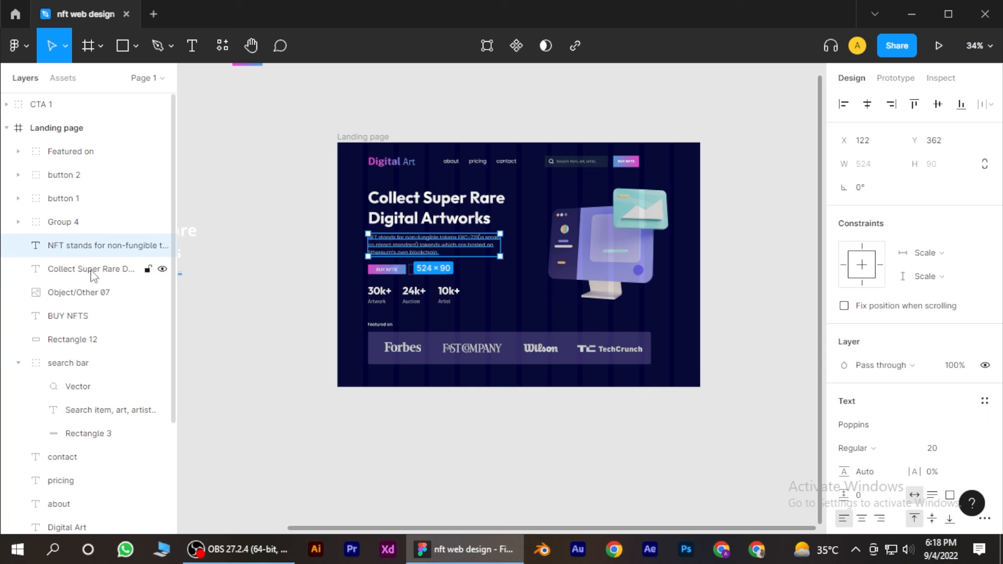
pyautogui.keyDown('shift'); pyautogui.click(93, 272); pyautogui.keyUp('shift')
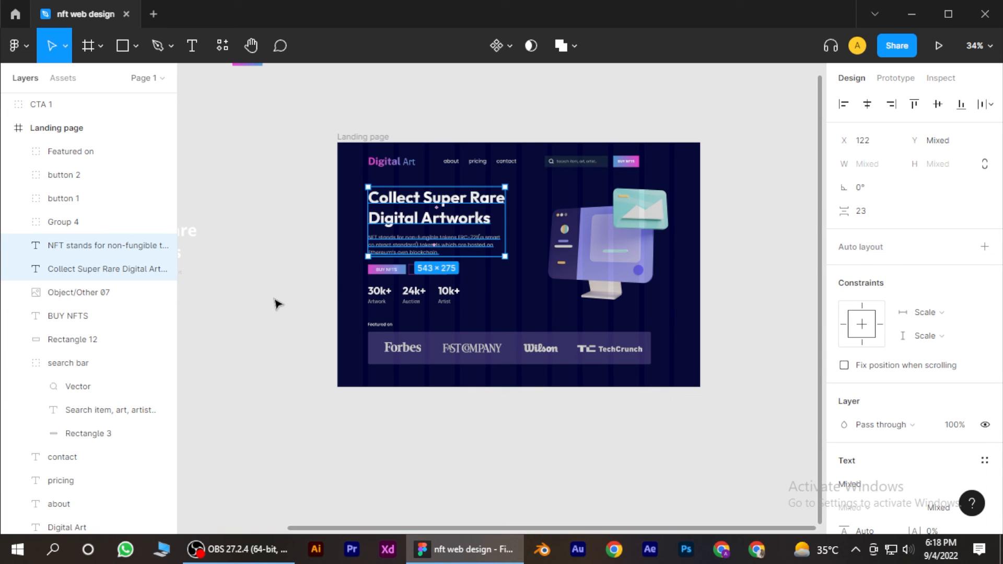
pyautogui.hotkey('ctrl', 'g')
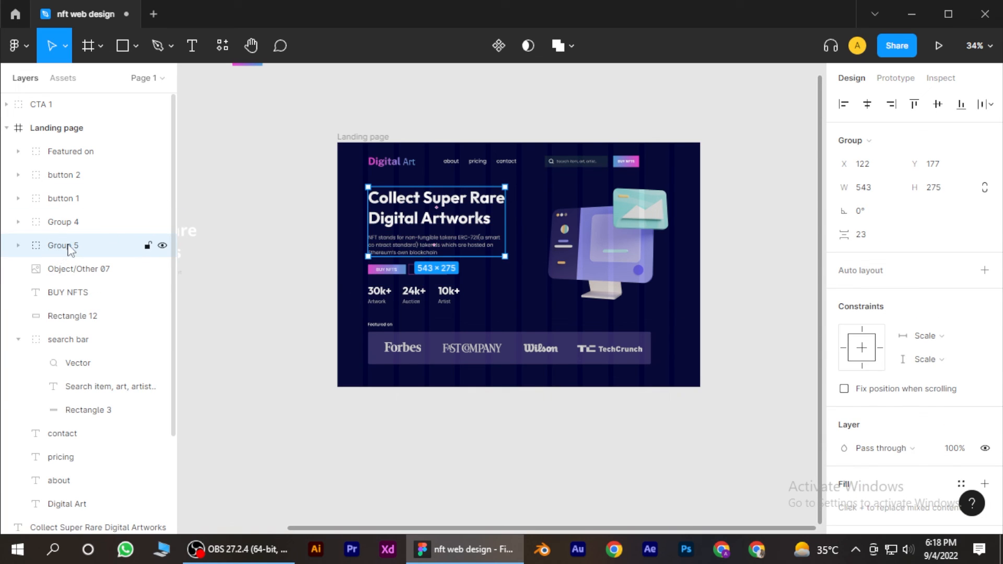
pyautogui.doubleClick(65, 249)
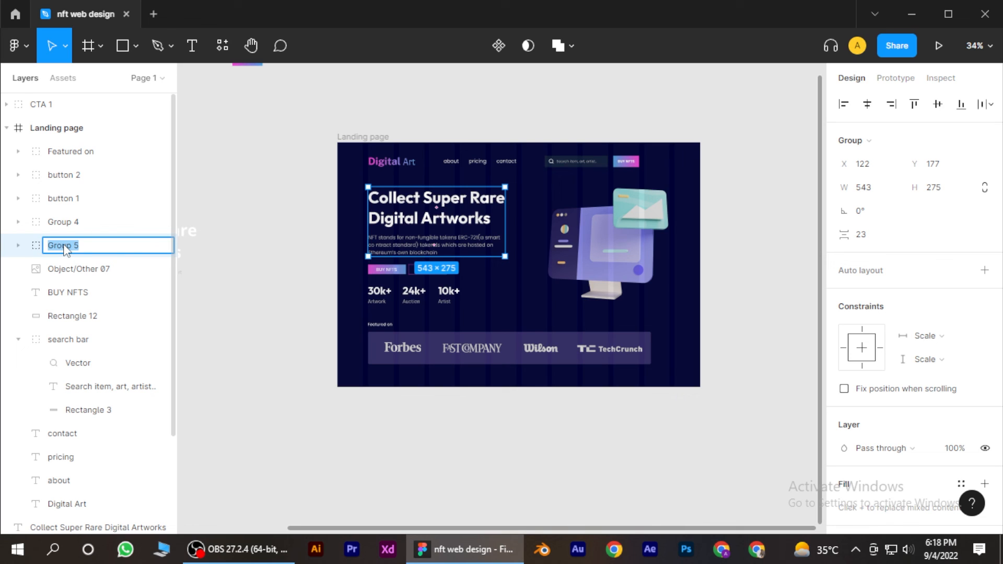
pyautogui.write('Header text')
pyautogui.press('Return')
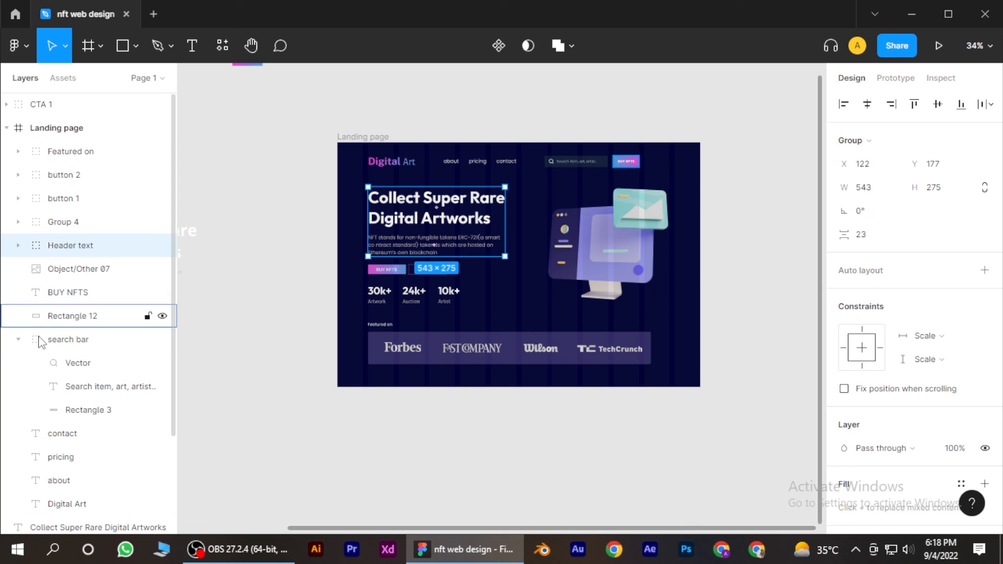
# Collapse the search bar group in the layer list, select it to check its extent, and clear the selection.
pyautogui.click(19, 339)
pyautogui.click(77, 344)
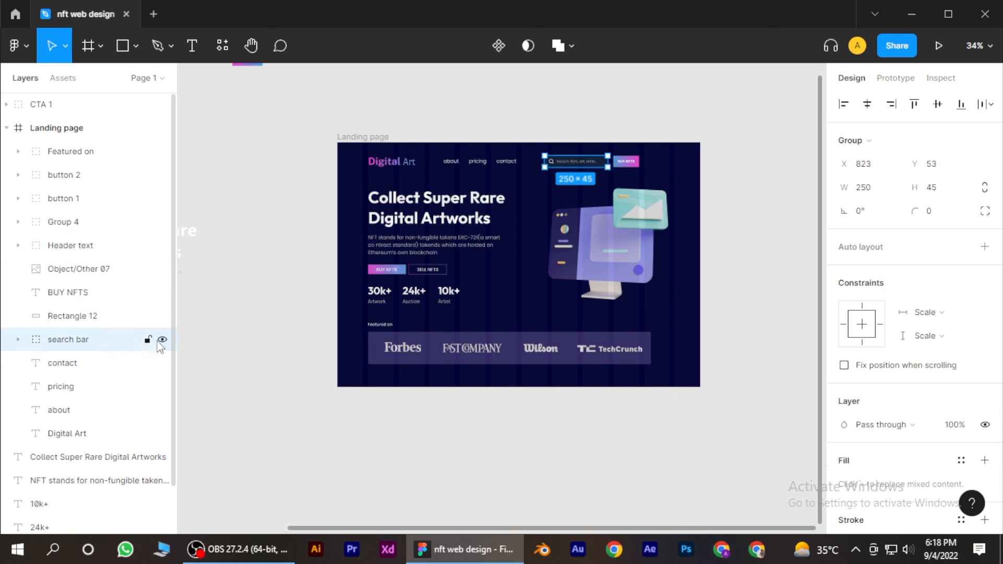
pyautogui.click(571, 130)
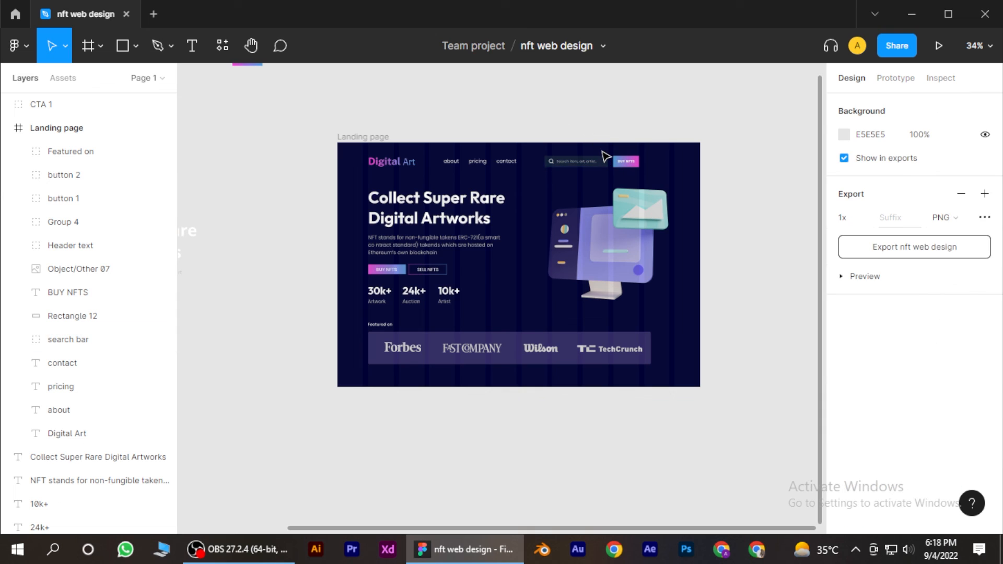